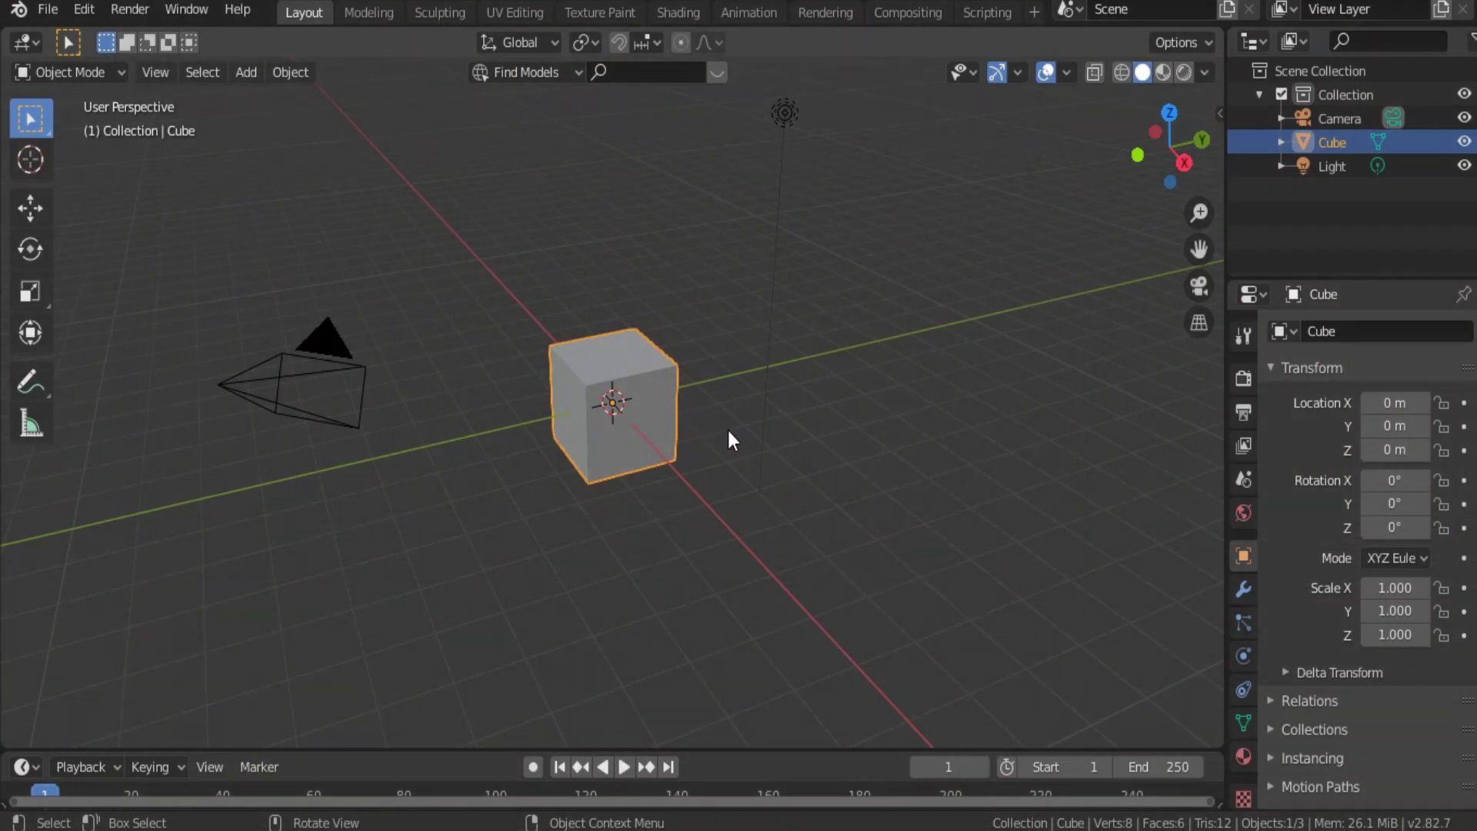
Delete the default cube, add a Bezier curve, and switch to Top Orthographic view.
{"action": "key", "text": "Delete"}
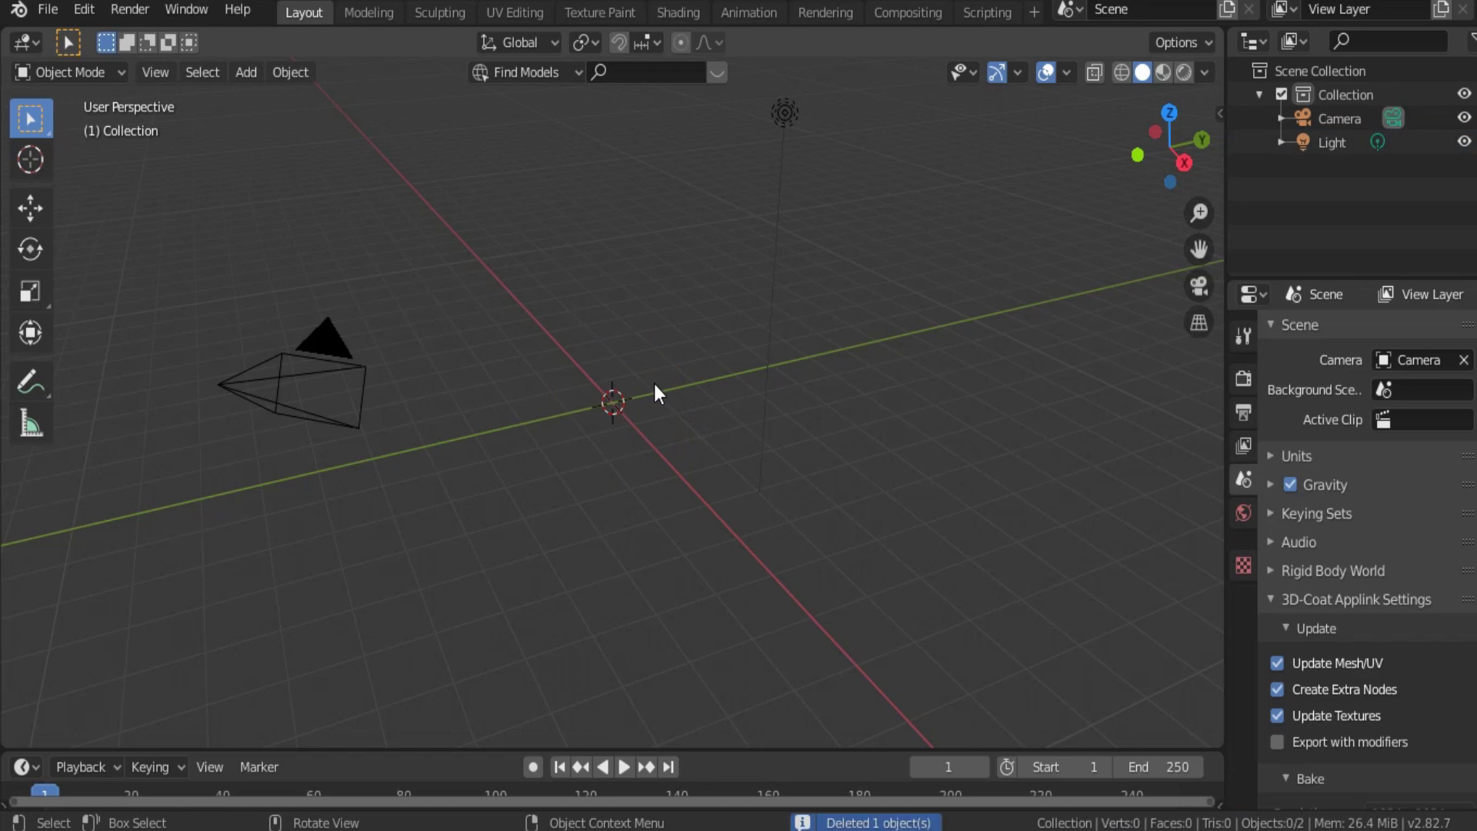
{"action": "left_click", "coordinate": [250, 72]}
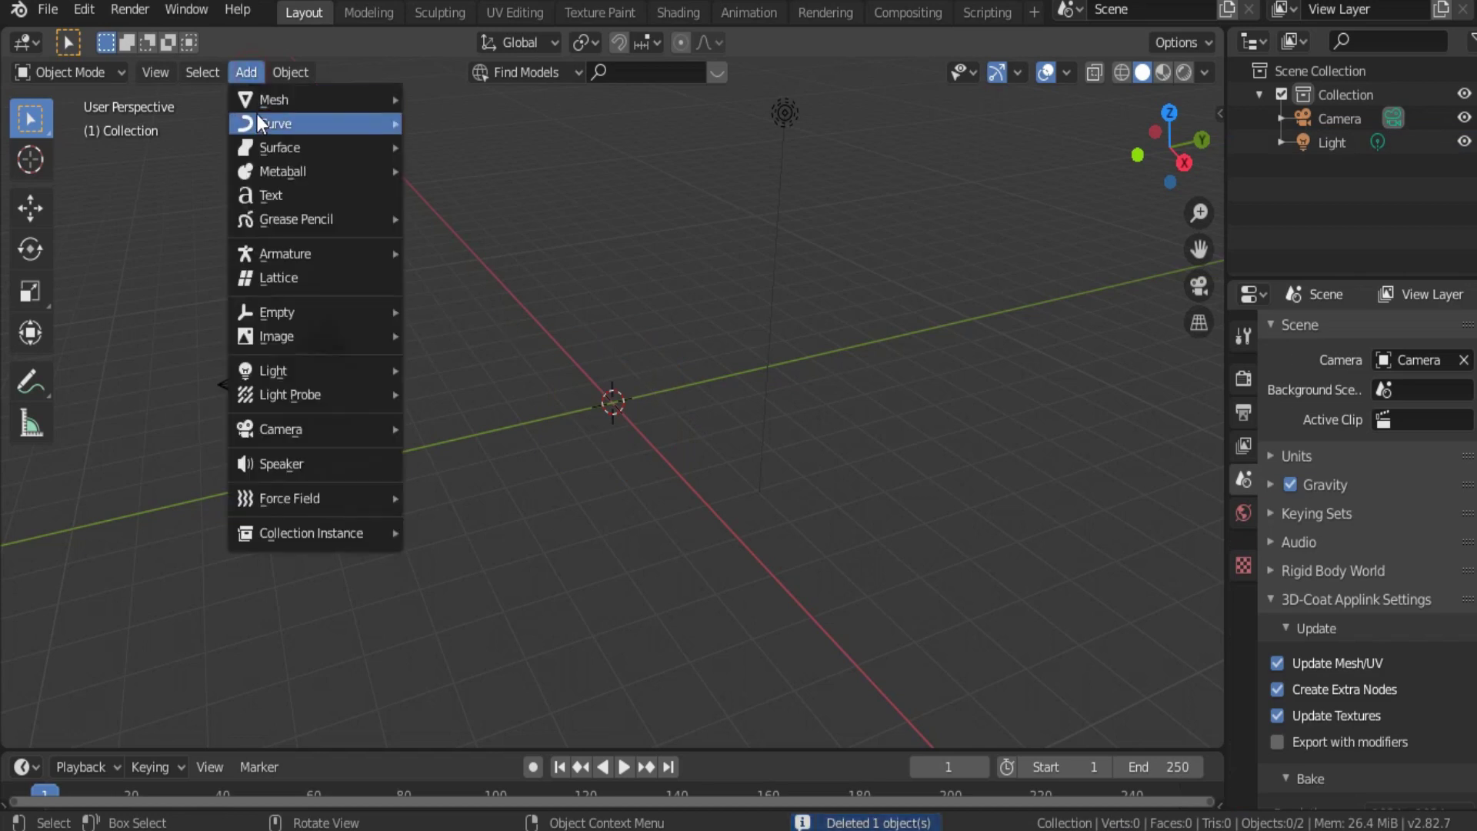
{"action": "mouse_move", "coordinate": [276, 123]}
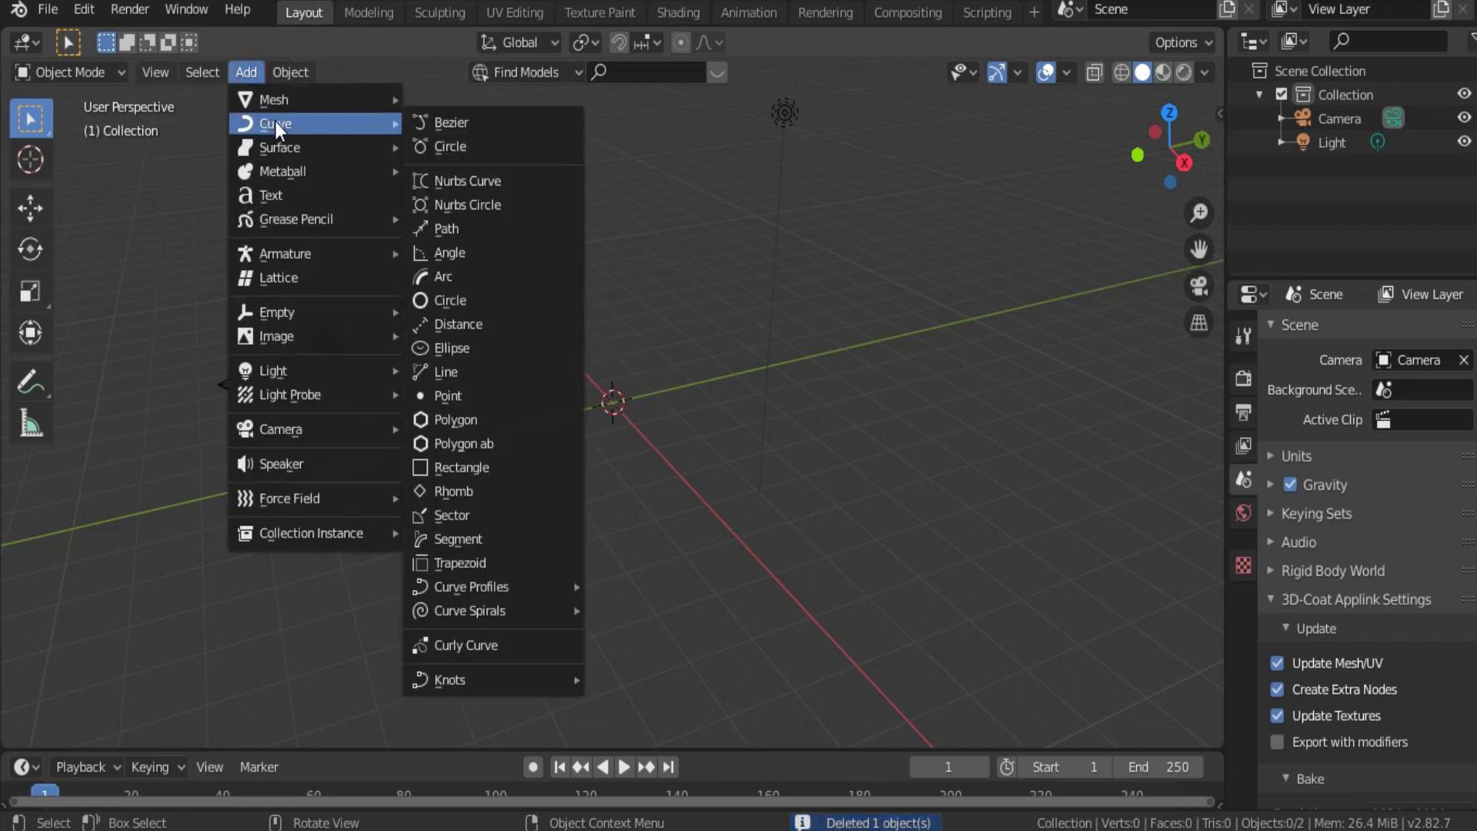
{"action": "left_click", "coordinate": [440, 121]}
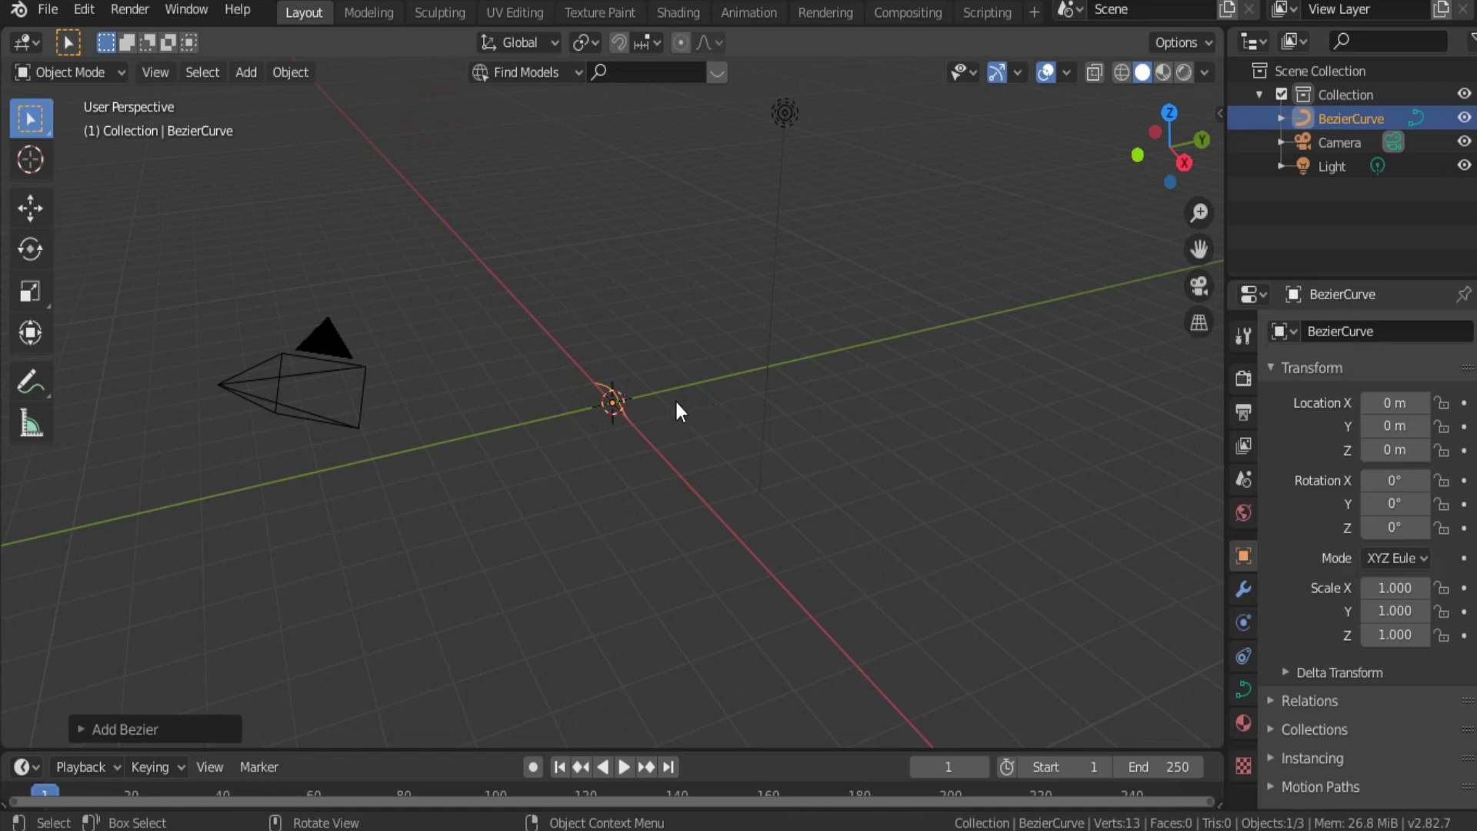
{"action": "key", "text": "KP_7"}
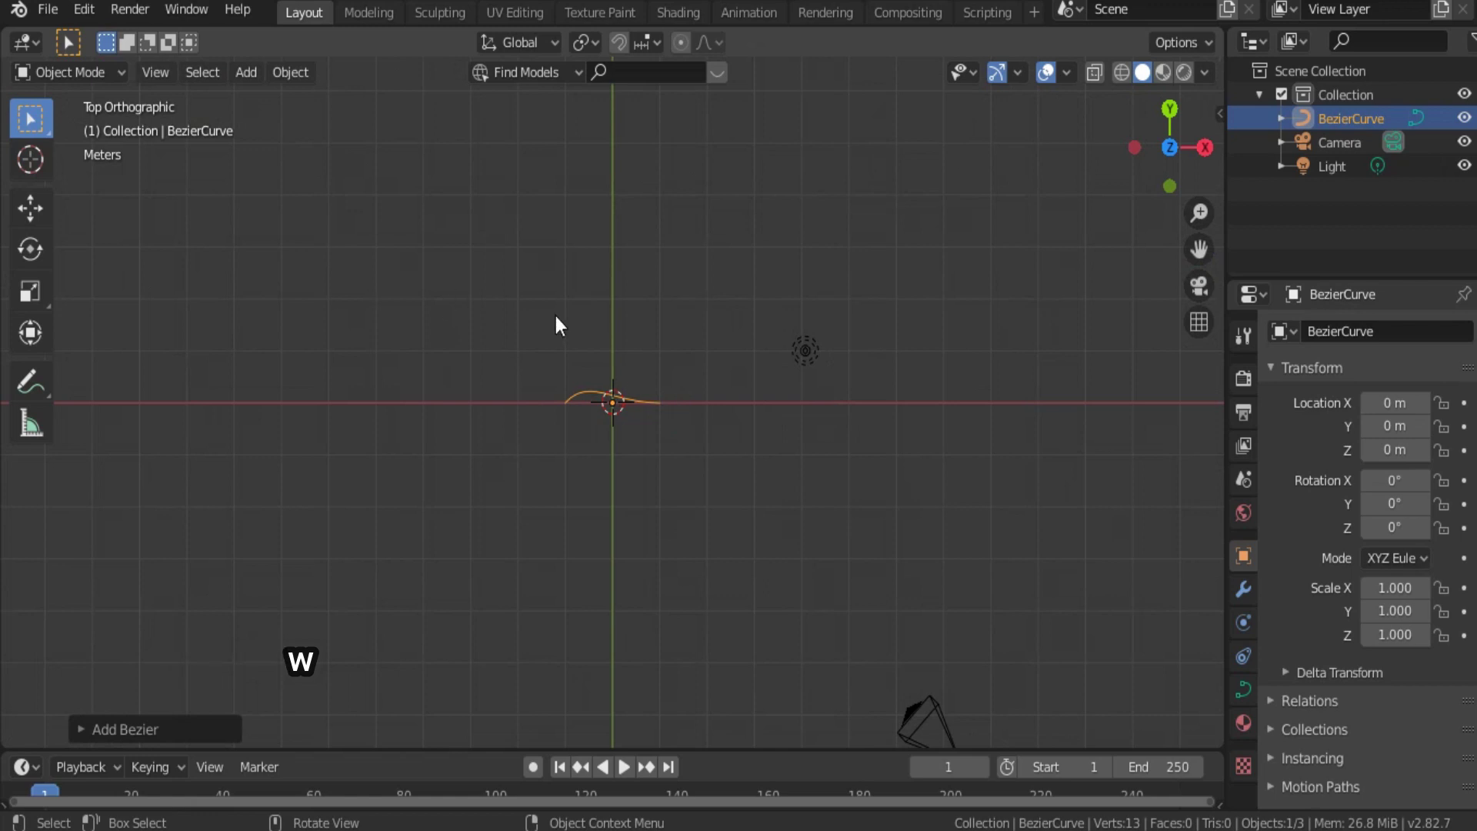
In Edit Mode, extrude the curve's right end into three new points forming a wavy line.
{"action": "left_click", "coordinate": [76, 76]}
{"action": "left_click", "coordinate": [57, 127]}
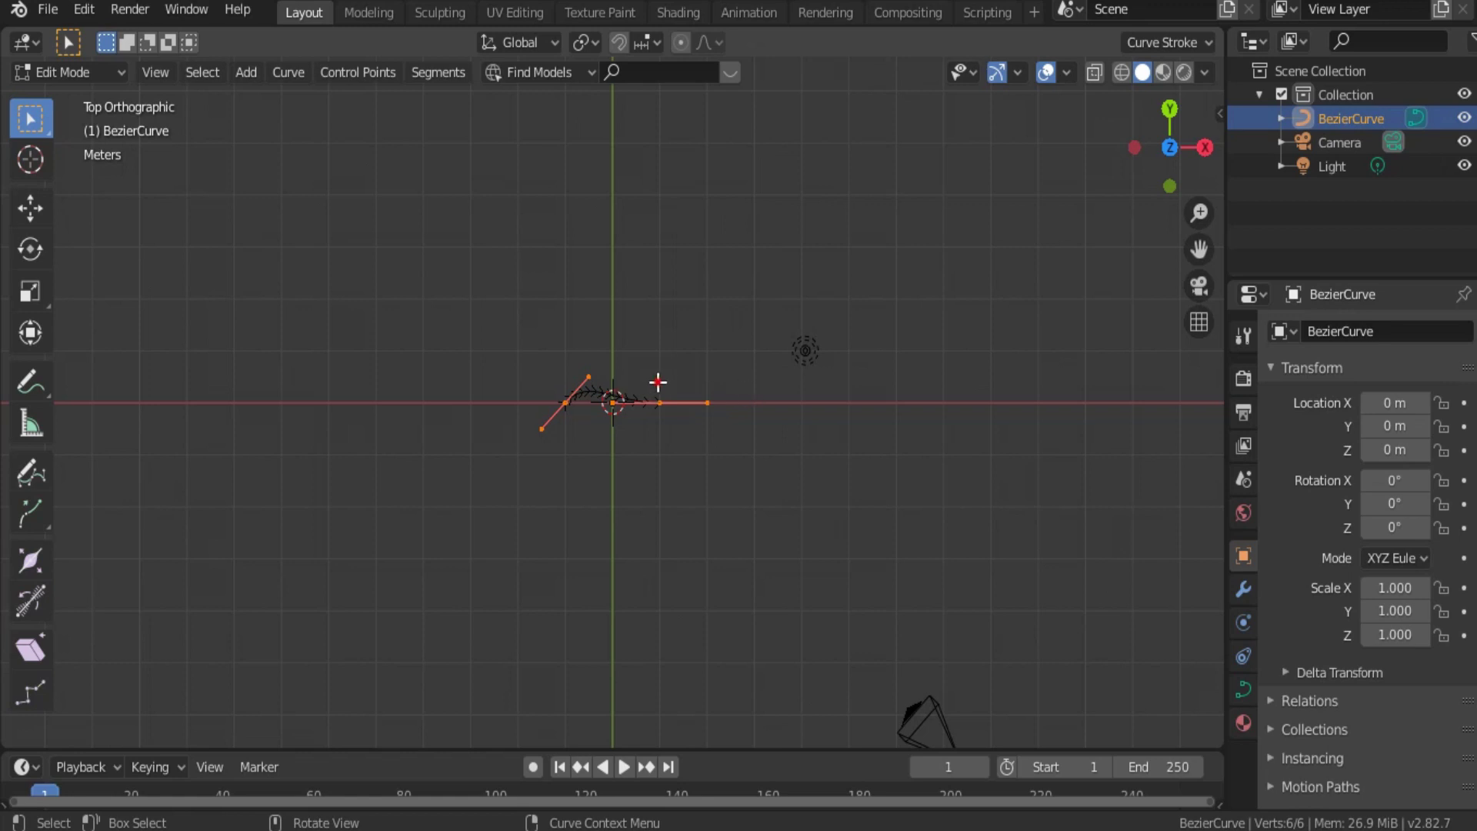
{"action": "left_click_drag", "start_coordinate": [657, 383], "coordinate": [682, 425]}
{"action": "key", "text": "e"}
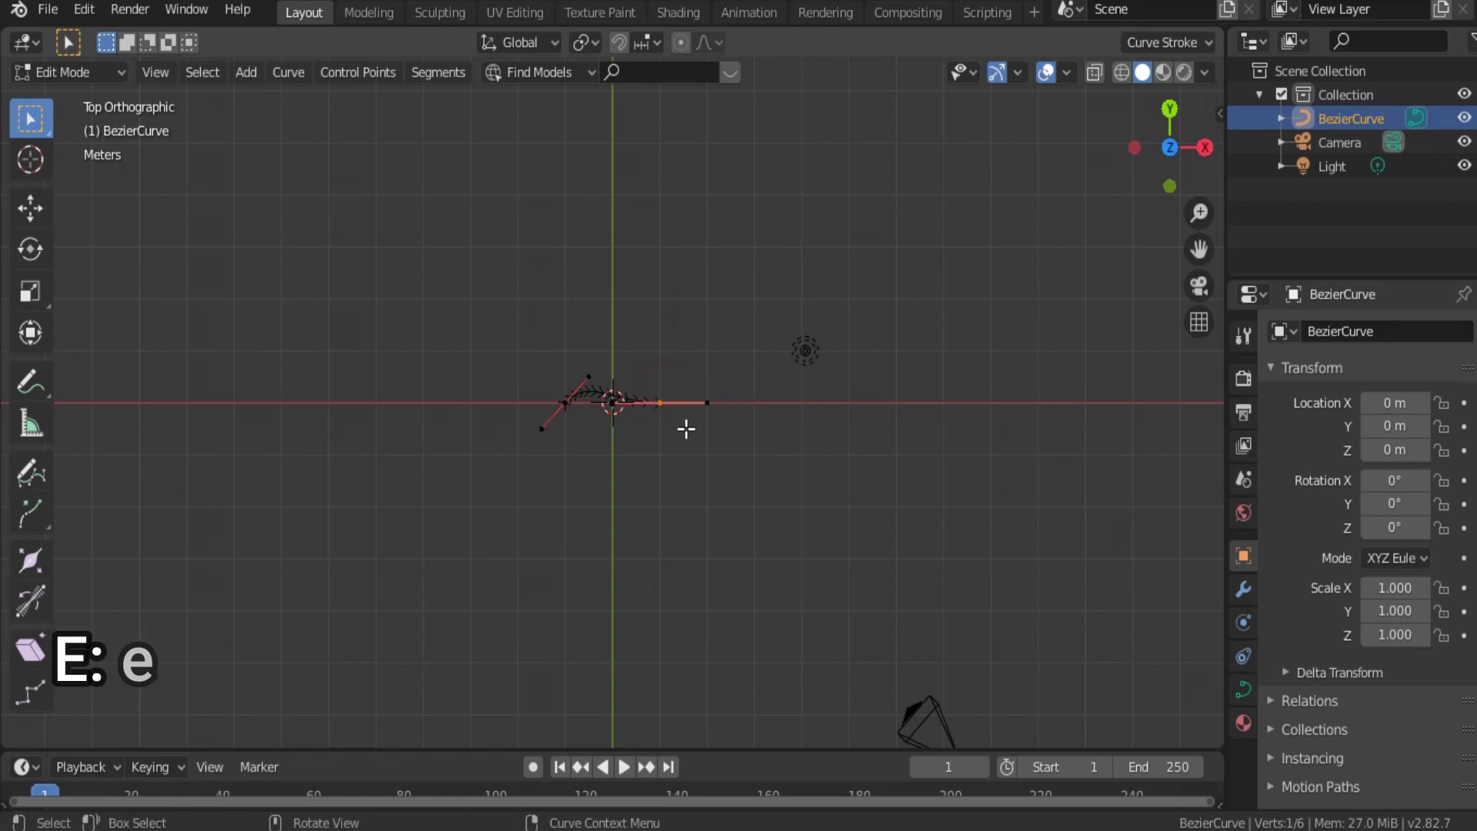
{"action": "left_click", "coordinate": [798, 380]}
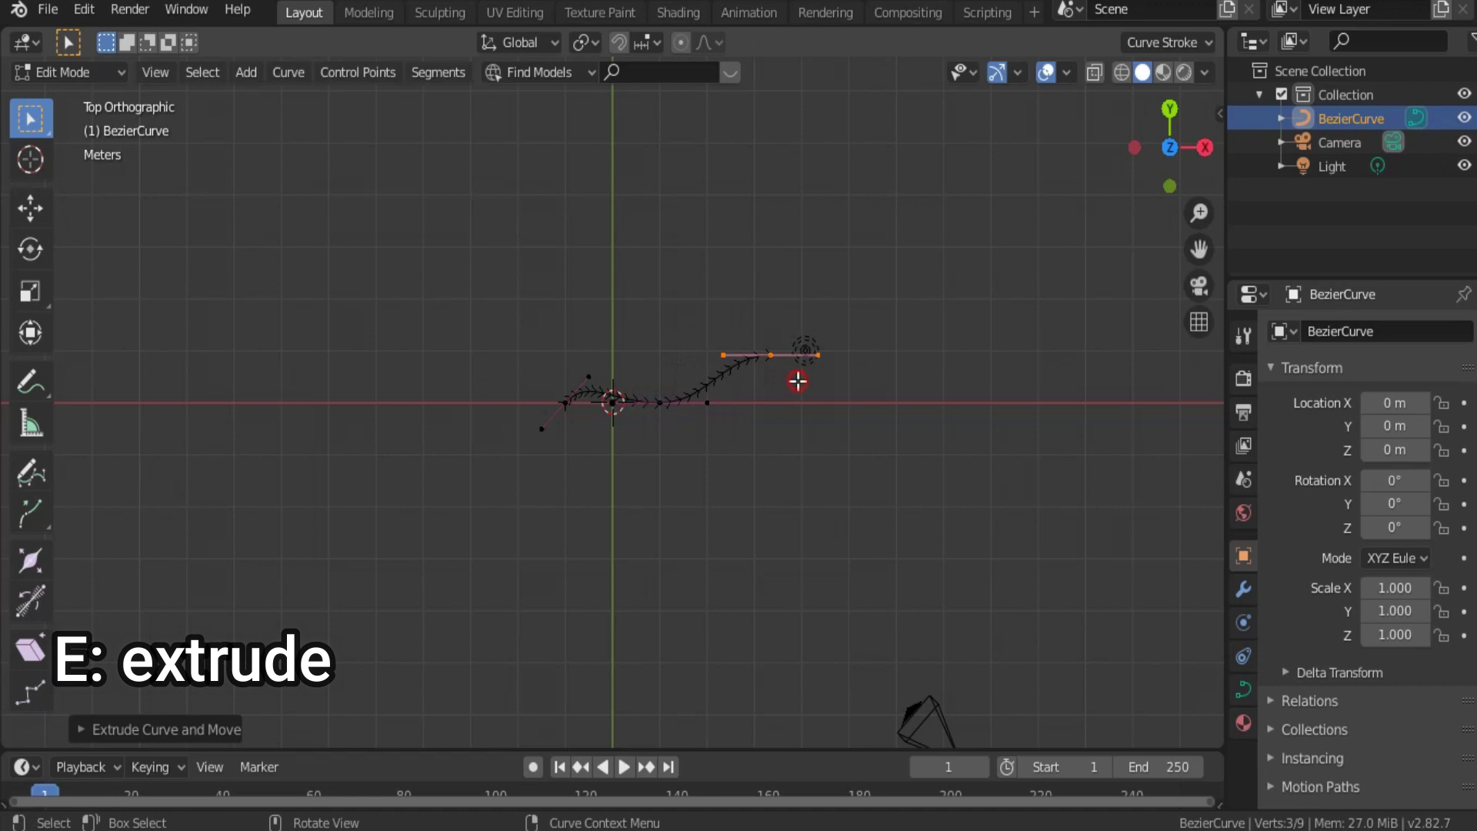
{"action": "key", "text": "e"}
{"action": "left_click", "coordinate": [913, 441]}
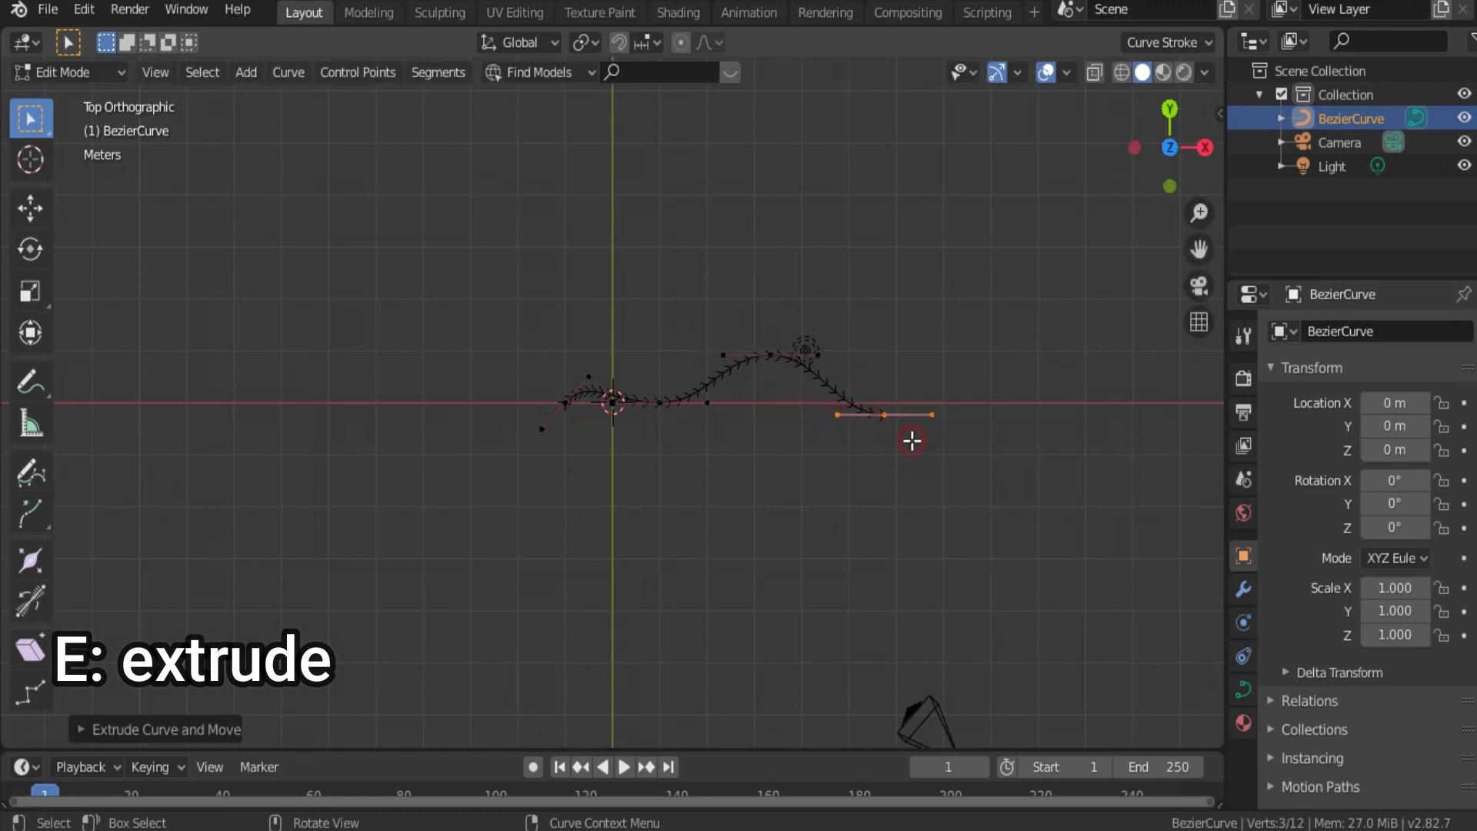
{"action": "key", "text": "e"}
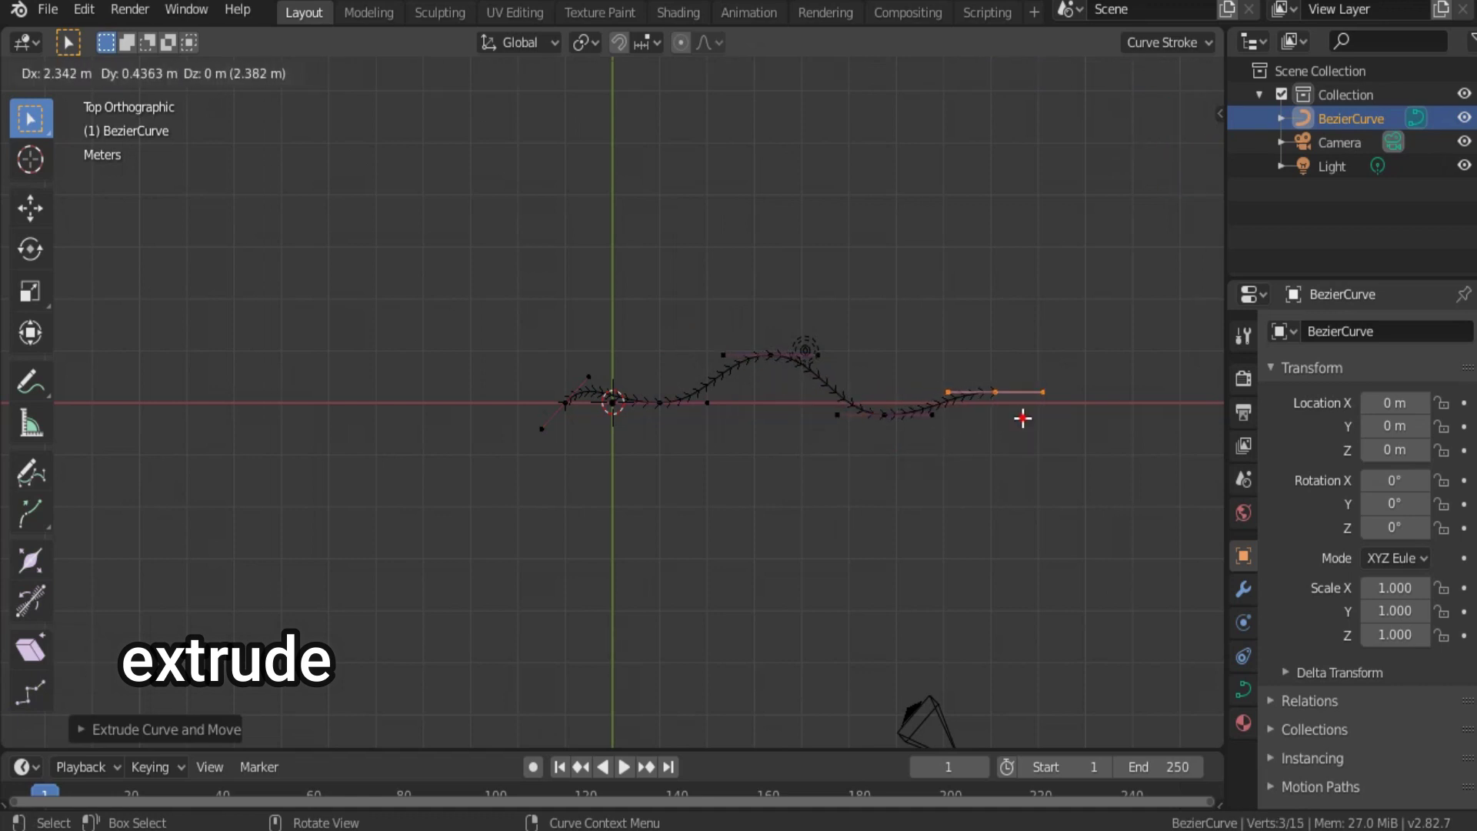
{"action": "left_click", "coordinate": [1022, 418]}
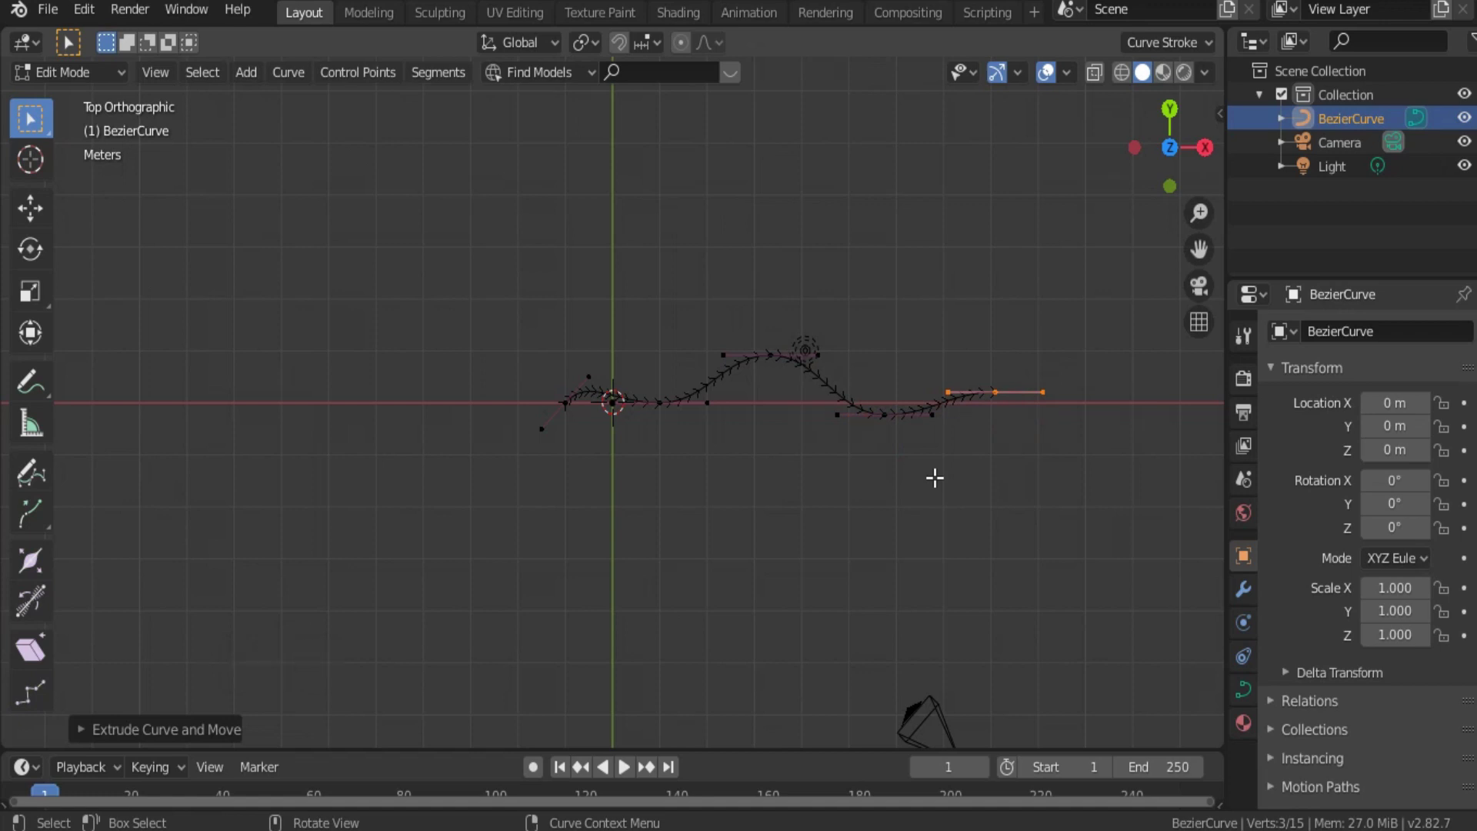
{"action": "left_click", "coordinate": [62, 72]}
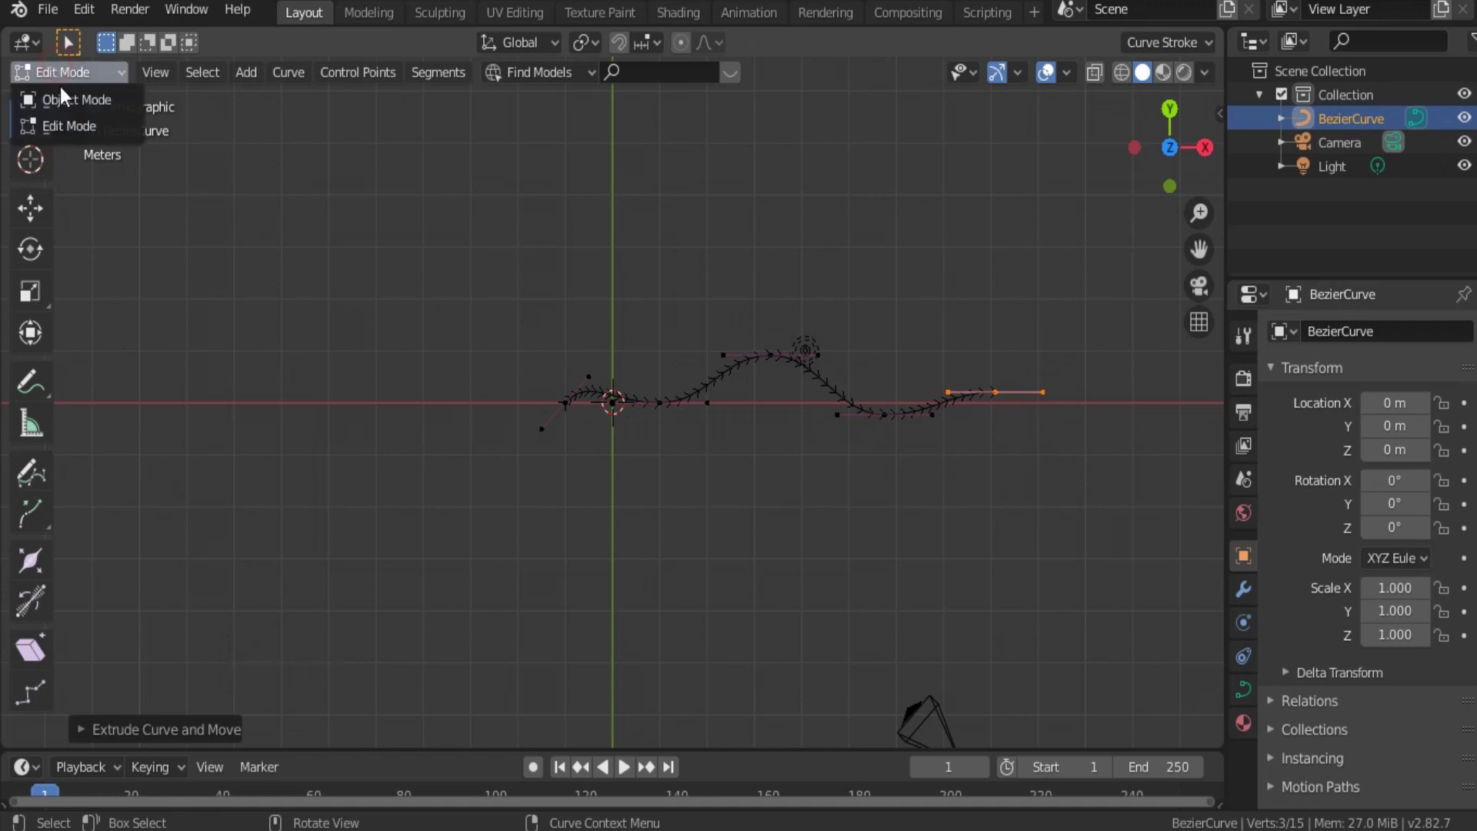
Back in Object Mode, duplicate the wavy curve exactly in place.
{"action": "left_click", "coordinate": [58, 97]}
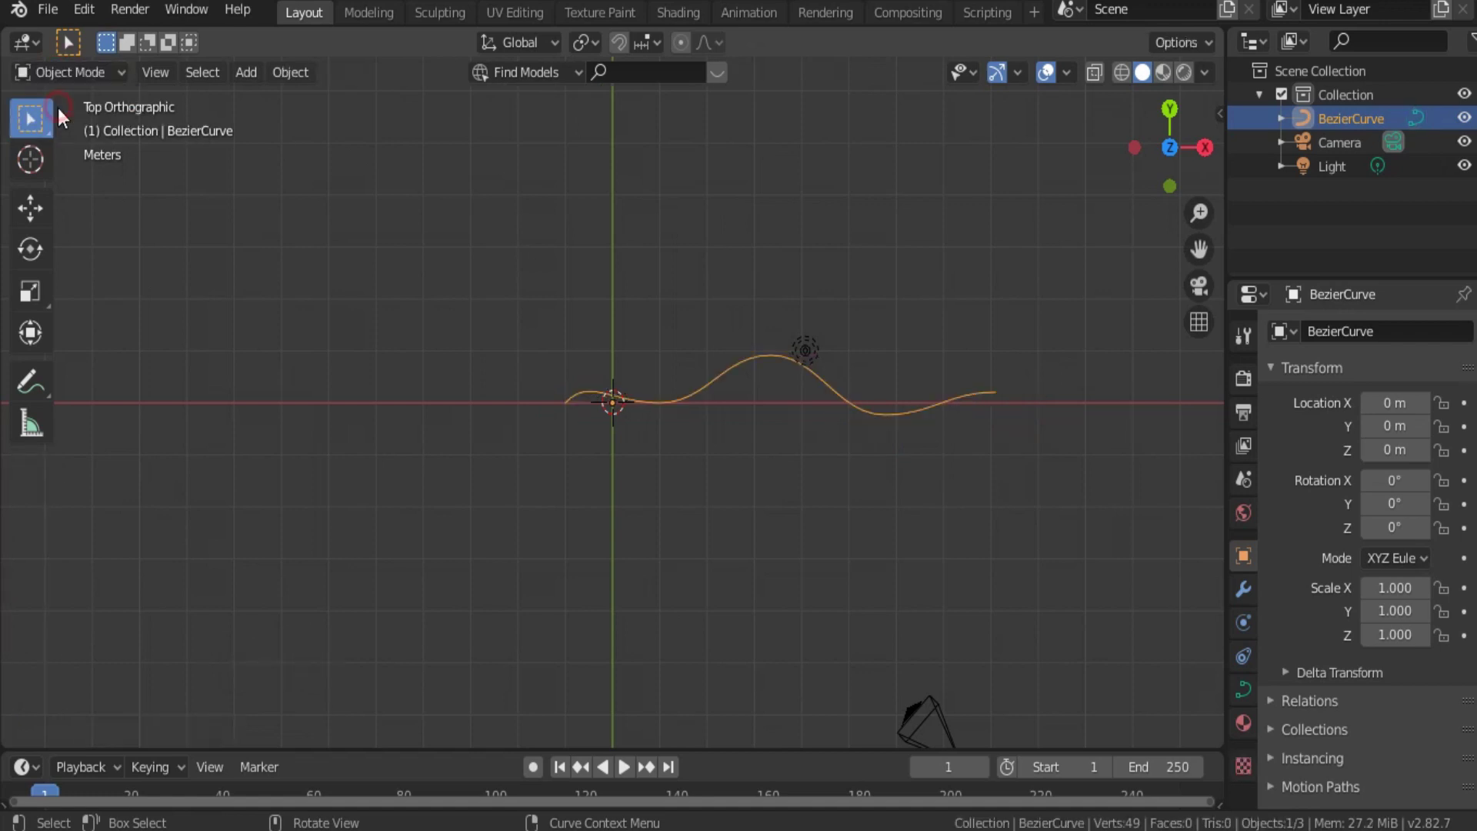
{"action": "key", "text": "shift+d"}
{"action": "right_click", "coordinate": [883, 428]}
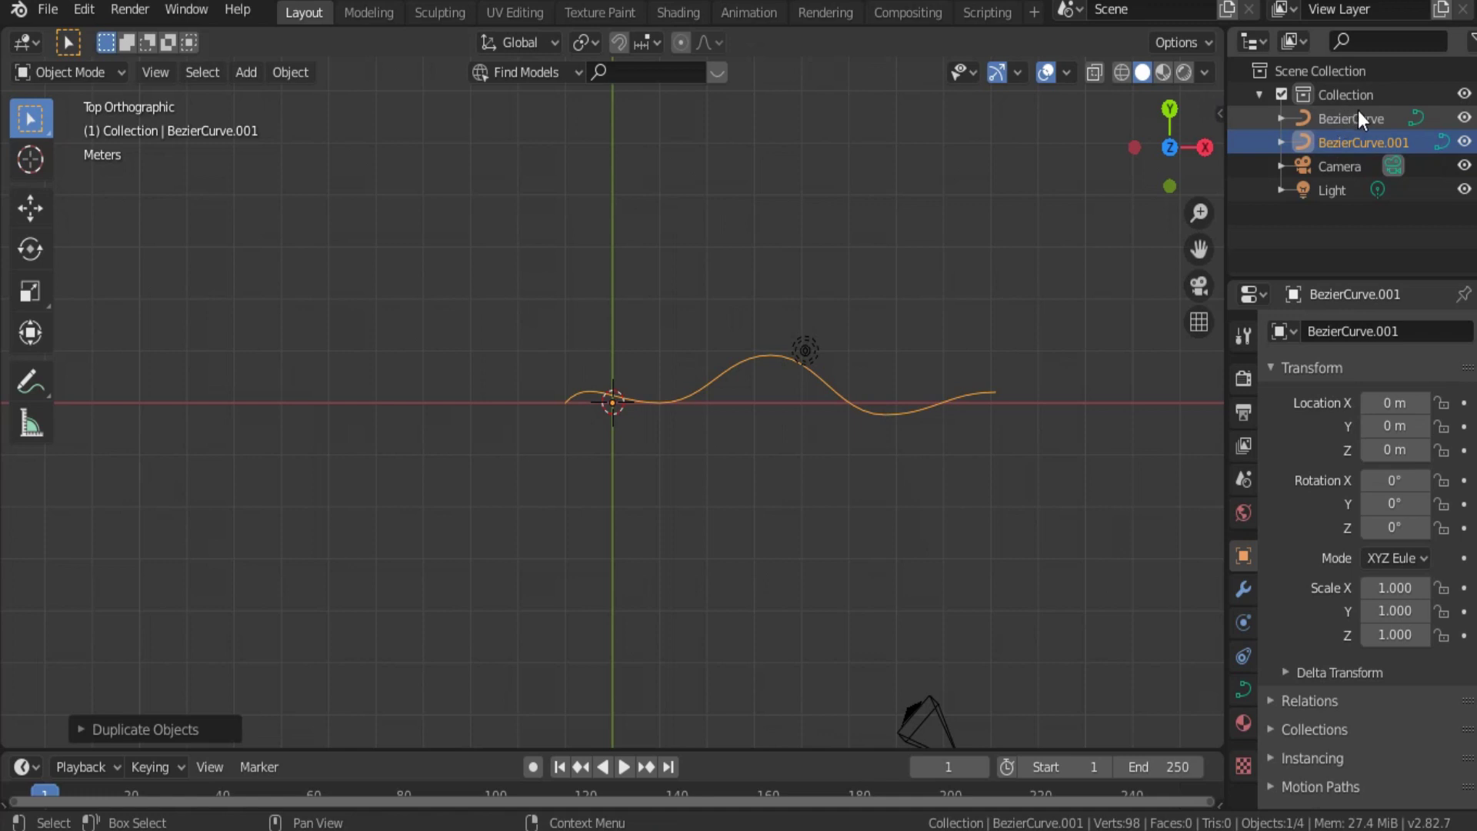
Rename the original curve 'blood vessel' and the duplicate 'pathway' in the outliner.
{"action": "left_click", "coordinate": [1339, 118]}
{"action": "double_click", "coordinate": [1336, 116]}
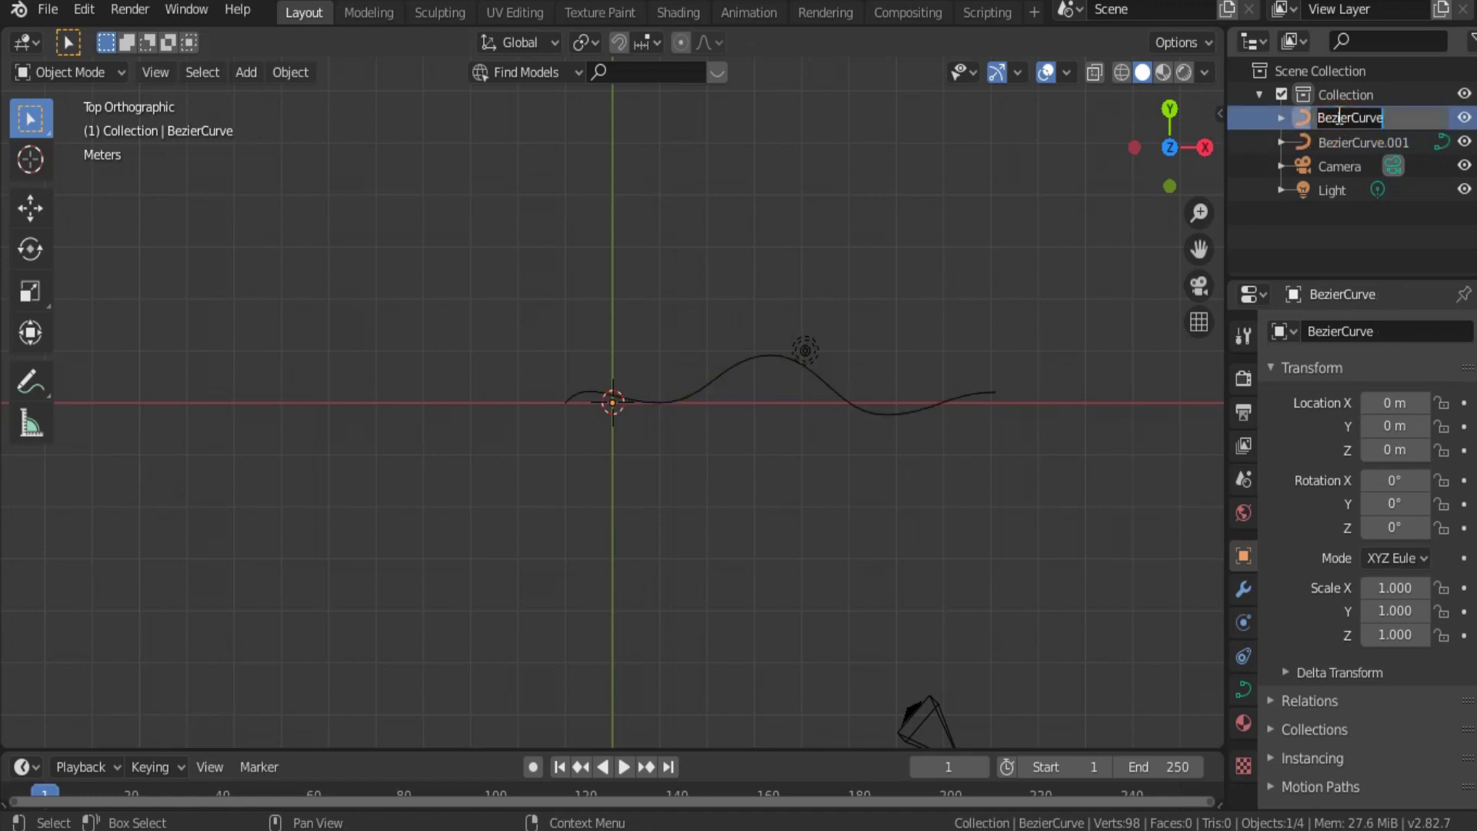
{"action": "type", "text": "blood"}
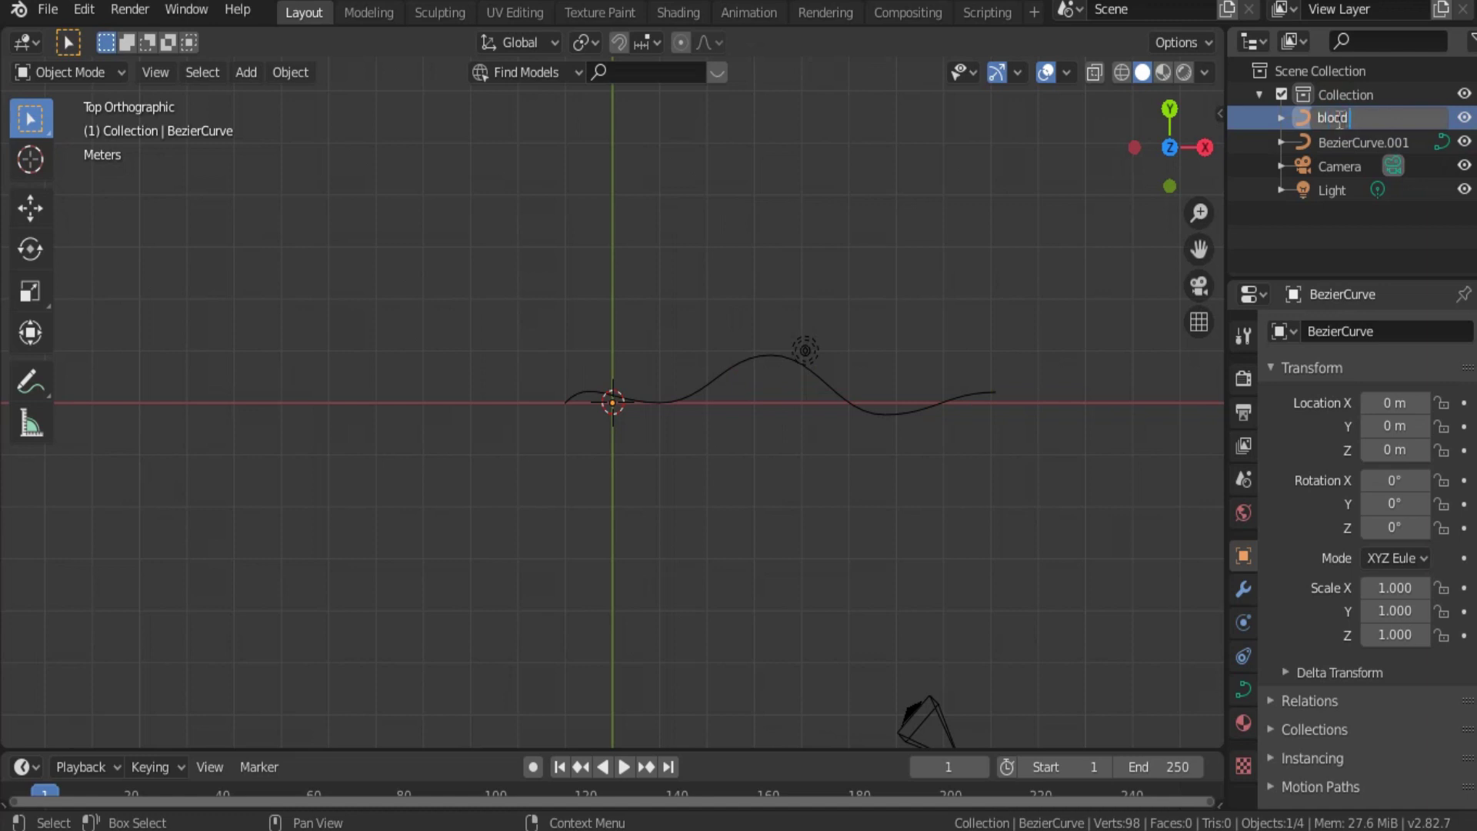
{"action": "type", "text": " vessel"}
{"action": "key", "text": "Return"}
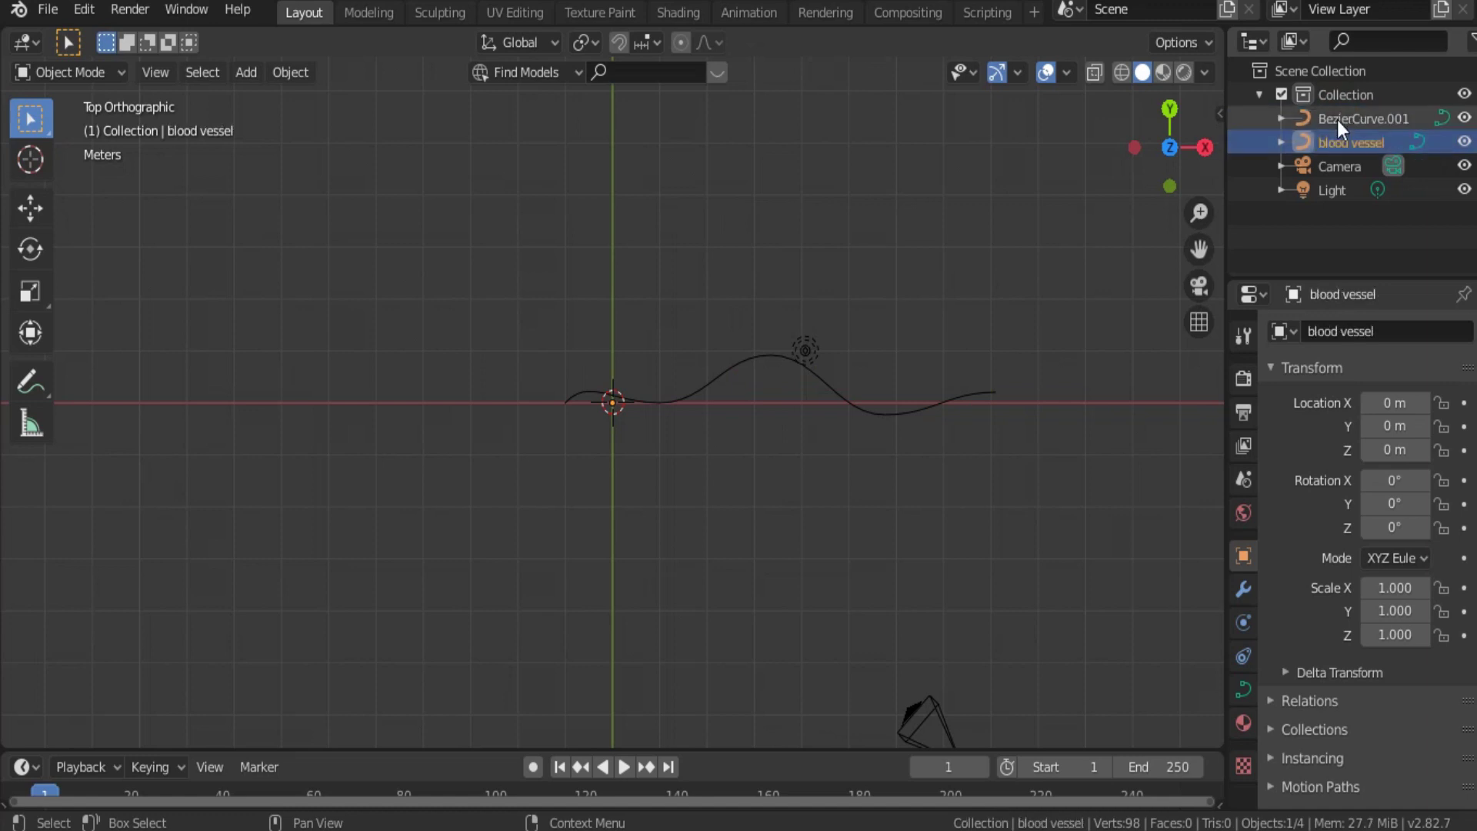
{"action": "left_click", "coordinate": [1385, 121]}
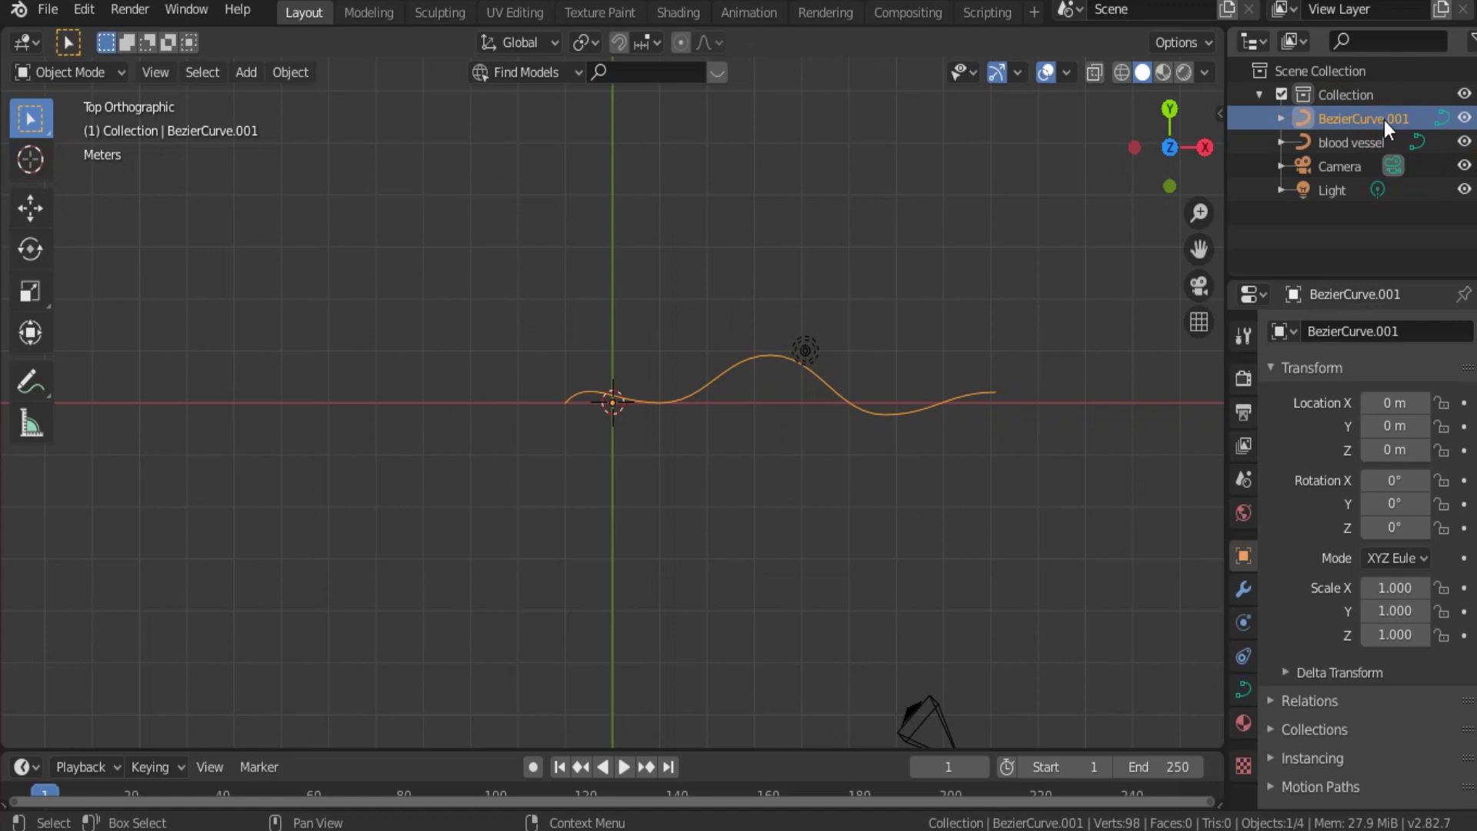
{"action": "double_click", "coordinate": [1382, 119]}
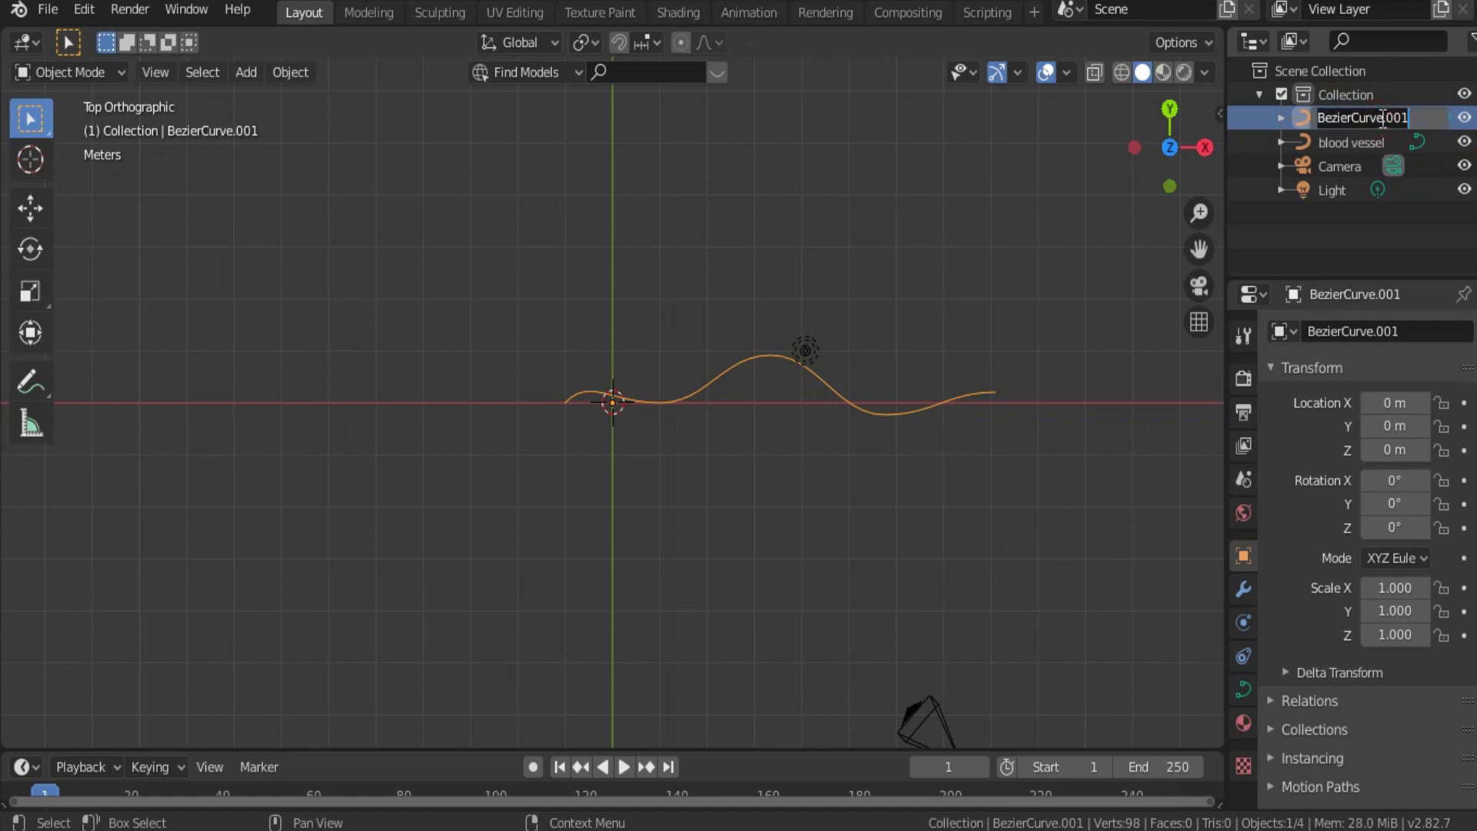
{"action": "type", "text": "pathway"}
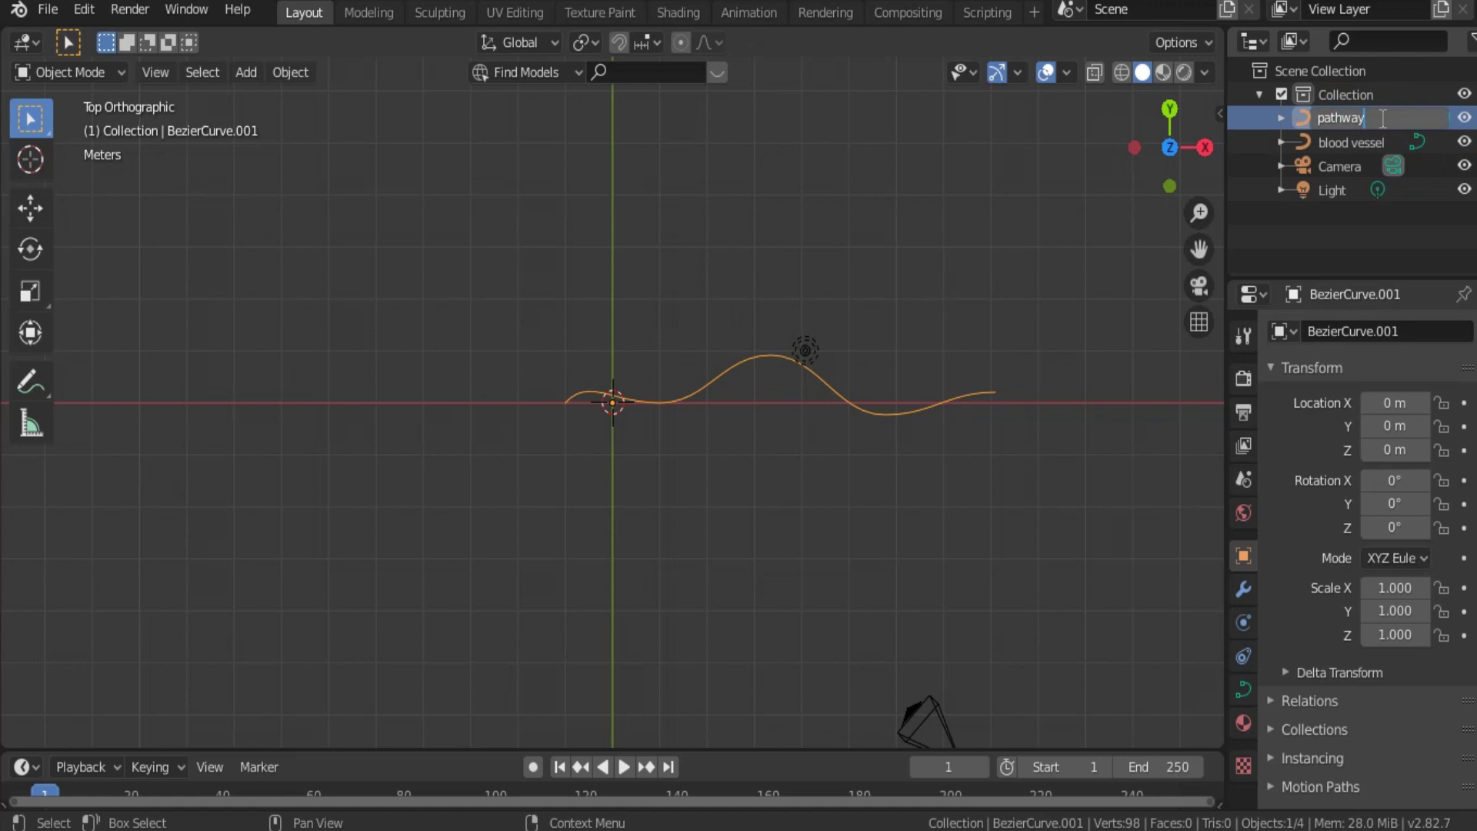
{"action": "key", "text": "Return"}
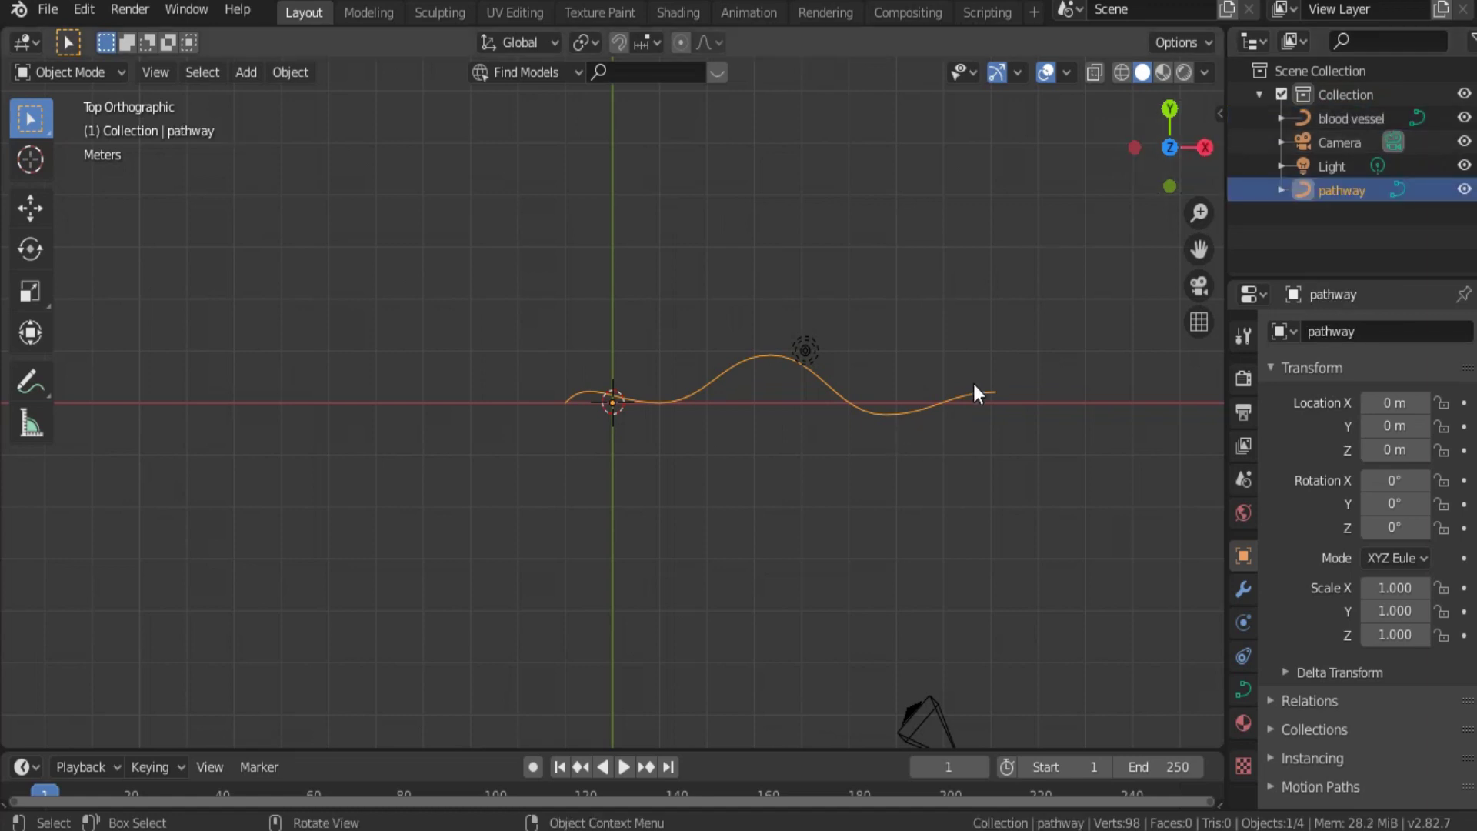
Set the blood vessel curve's Geometry bevel depth to 0.49 m and view the tube in perspective.
{"action": "left_click", "coordinate": [1316, 117]}
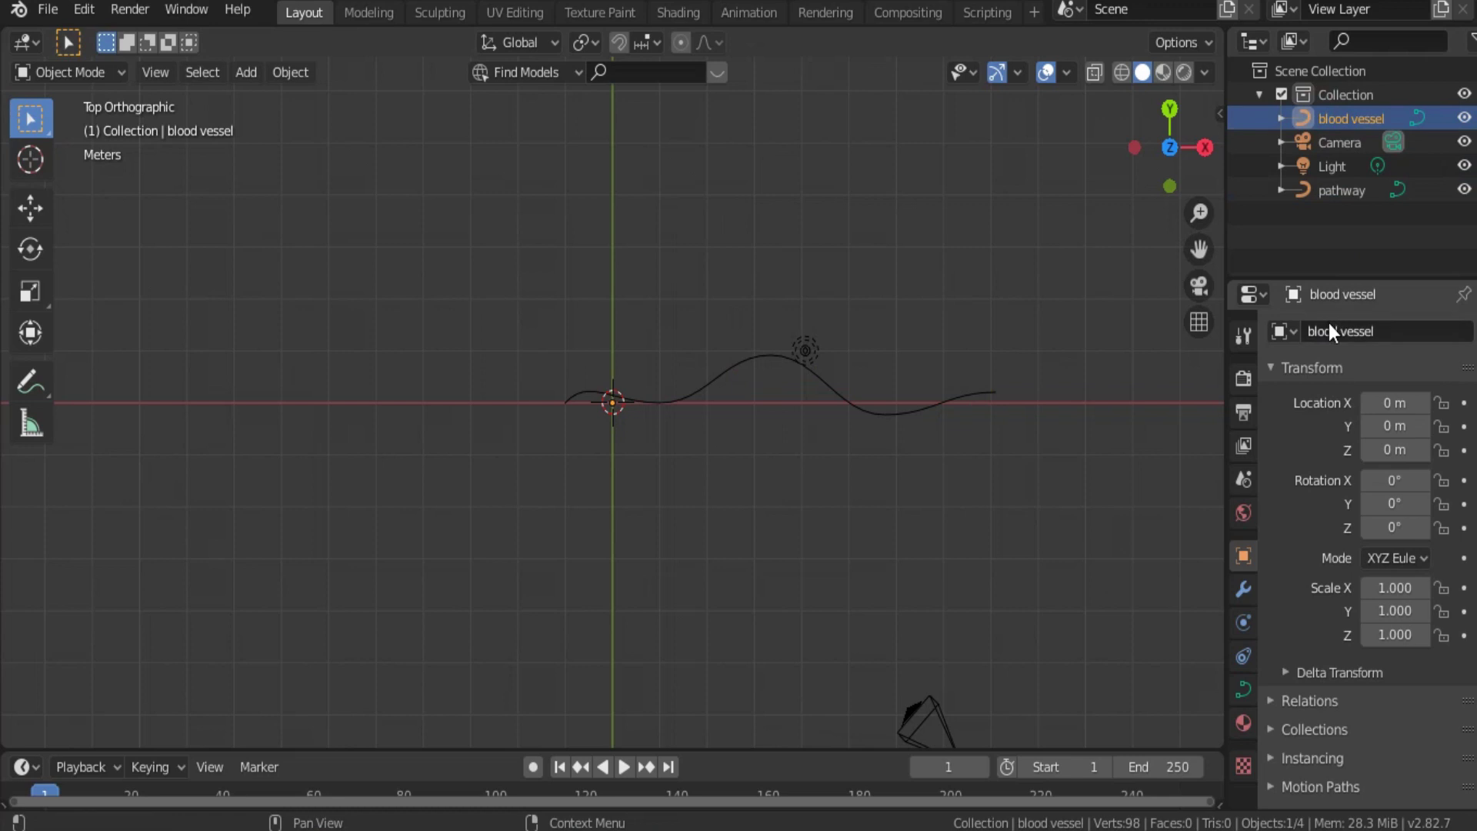
{"action": "left_click", "coordinate": [1243, 690]}
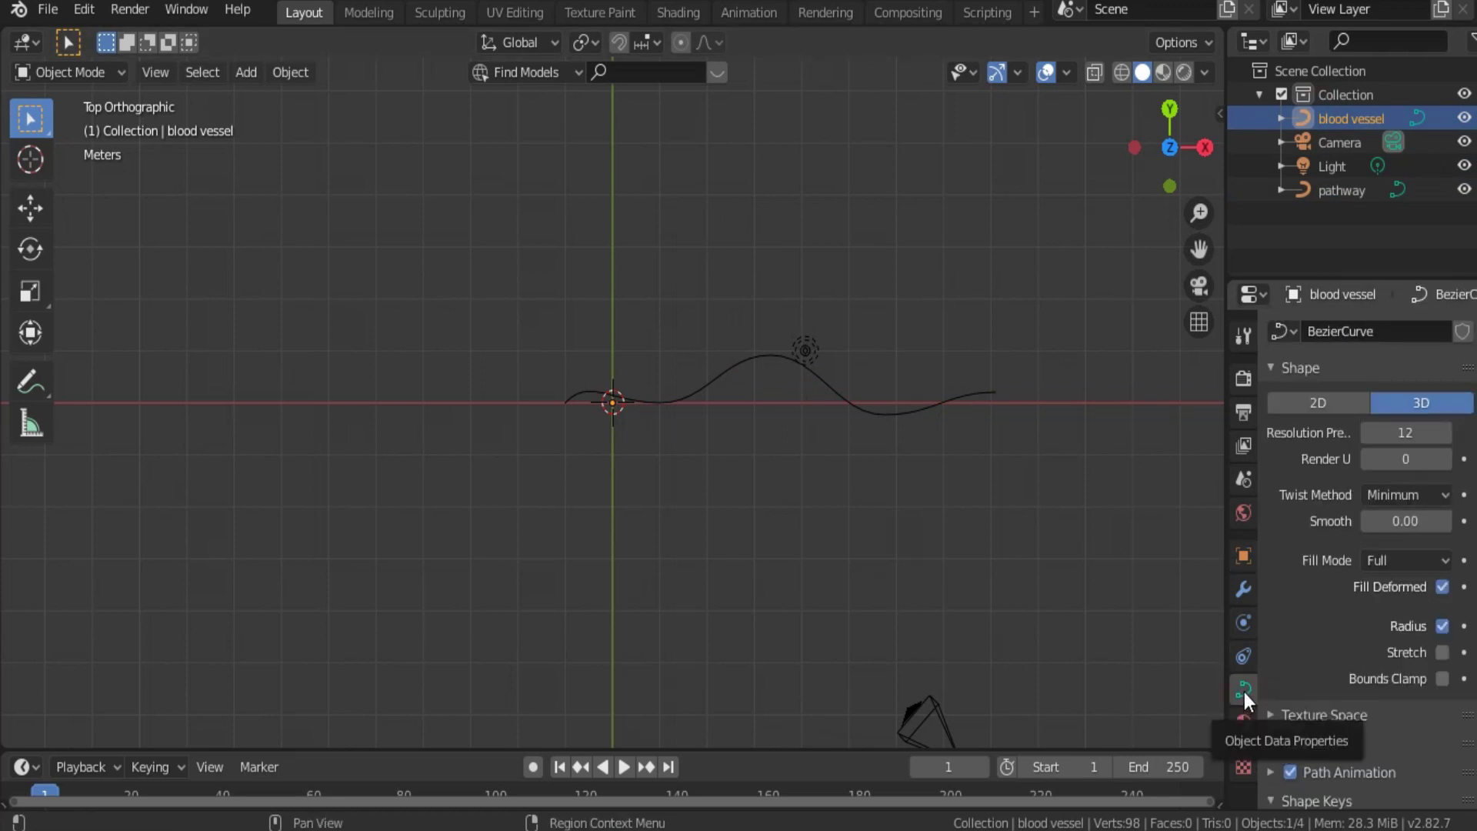
{"action": "scroll", "coordinate": [1345, 738], "scroll_direction": "down", "scroll_amount": 5}
{"action": "left_click", "coordinate": [1319, 599]}
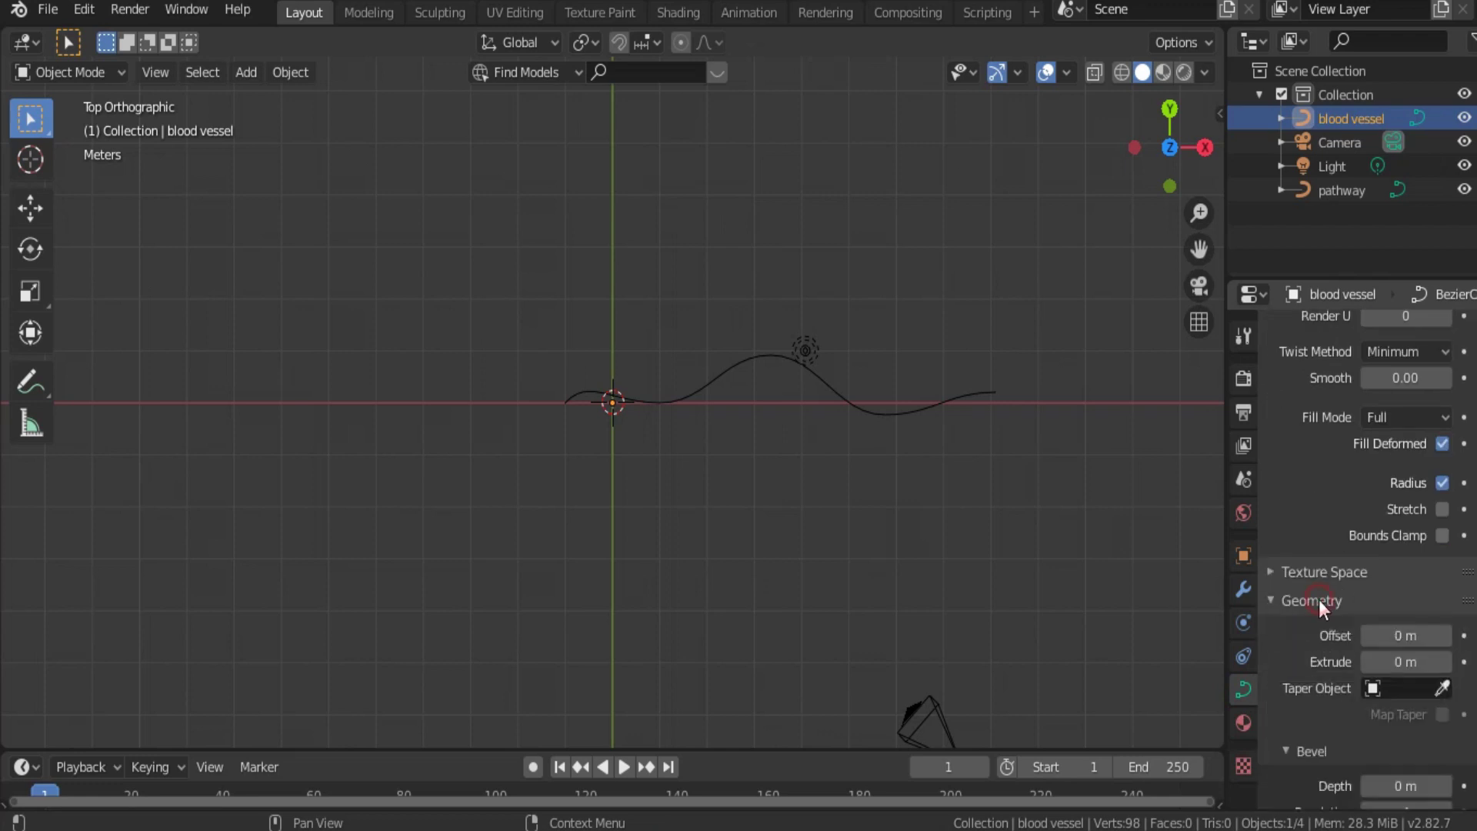
{"action": "scroll", "coordinate": [1377, 623], "scroll_direction": "down", "scroll_amount": 4}
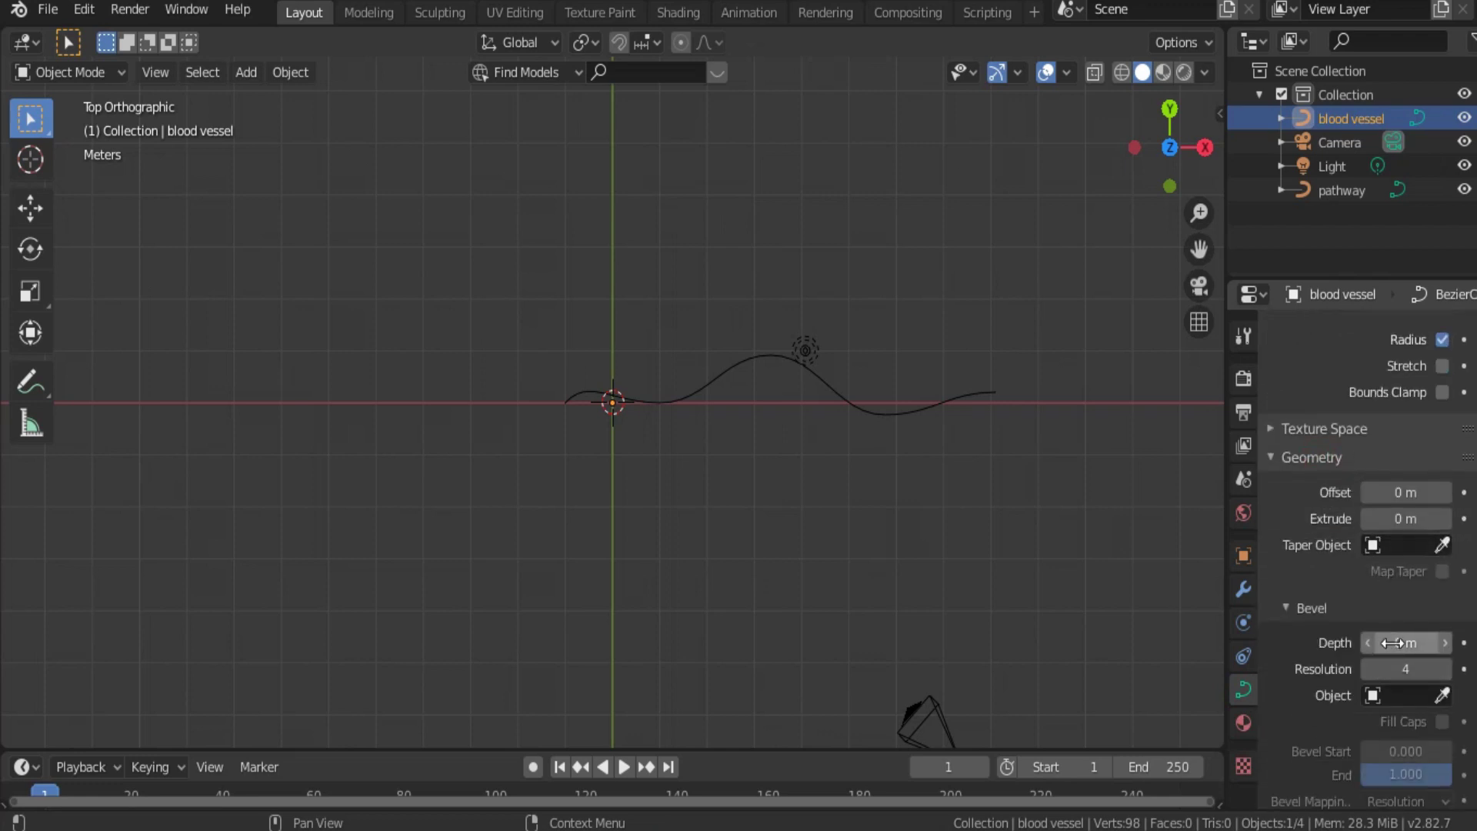
{"action": "left_click_drag", "start_coordinate": [1392, 642], "coordinate": [1476, 642]}
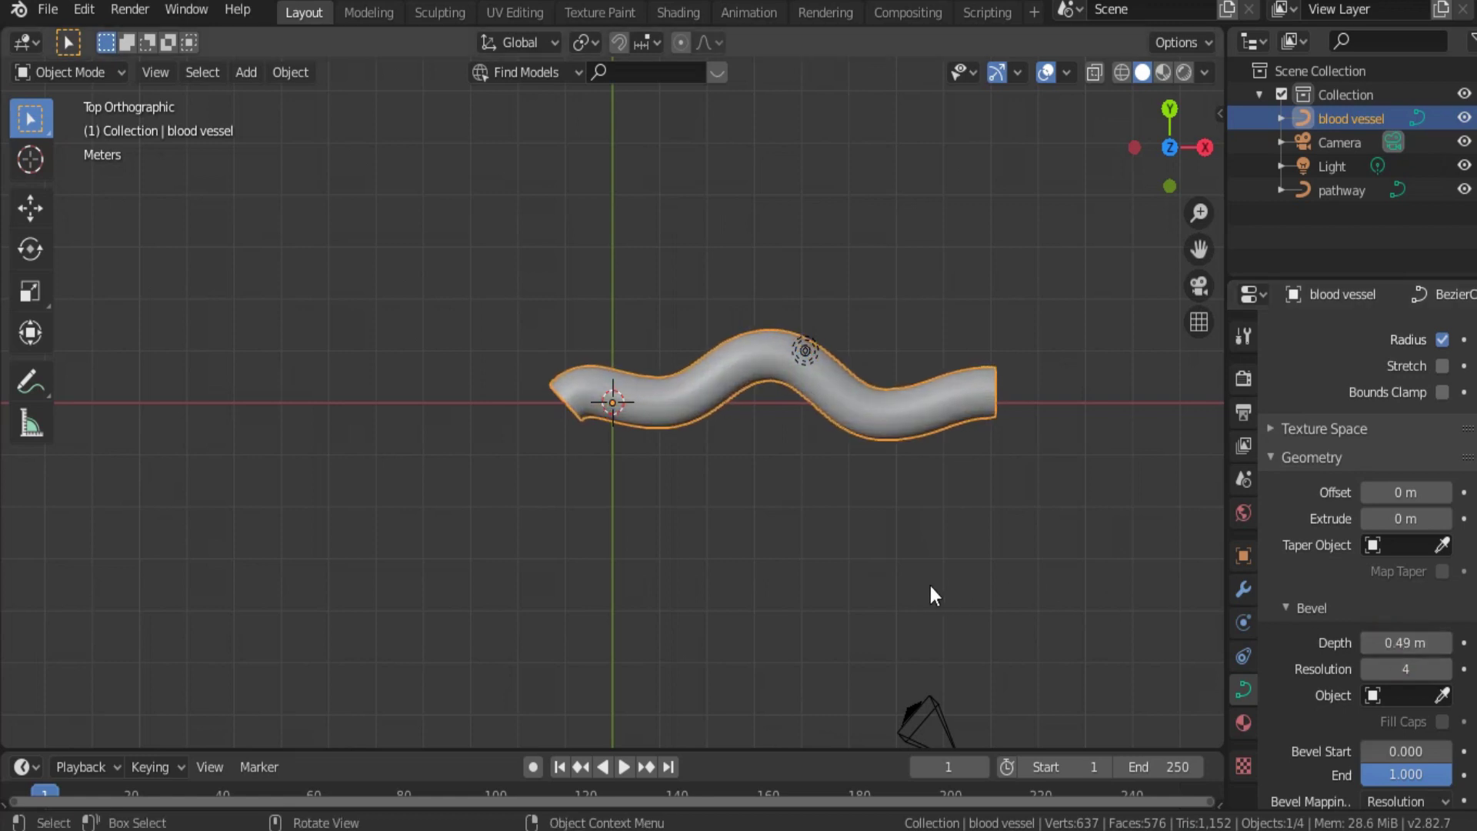
{"action": "middle_click_drag", "start_coordinate": [860, 567], "coordinate": [804, 445]}
{"action": "scroll", "coordinate": [897, 389], "scroll_direction": "up", "scroll_amount": 3}
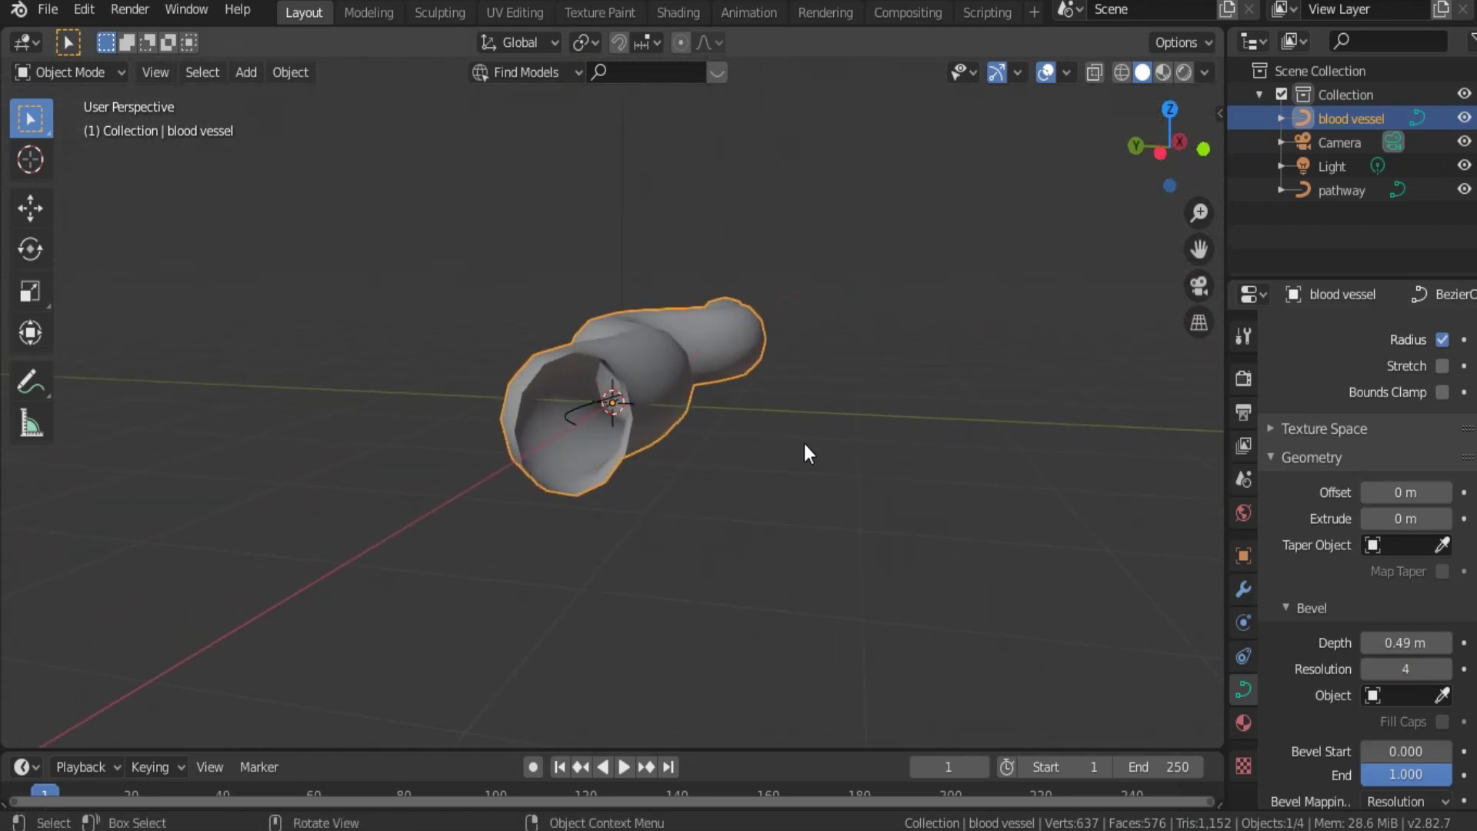
{"action": "left_click", "coordinate": [1382, 188]}
{"action": "scroll", "coordinate": [588, 436], "scroll_direction": "up", "scroll_amount": 1}
{"action": "mouse_move", "coordinate": [571, 458]}
{"action": "middle_mouse_down"}
{"action": "mouse_move", "coordinate": [633, 485]}
{"action": "mouse_move", "coordinate": [591, 475]}
{"action": "middle_mouse_up"}
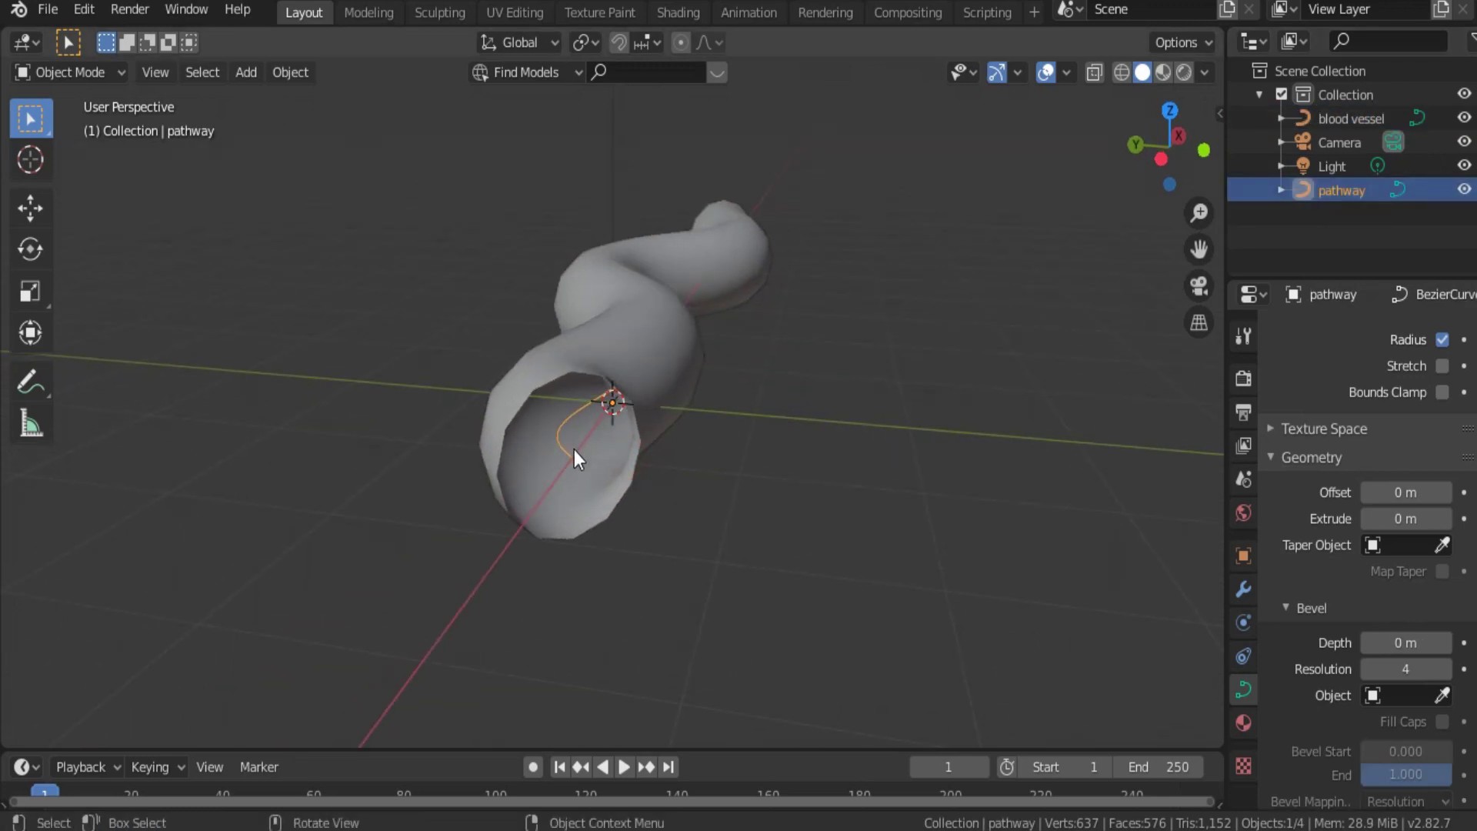
{"action": "left_click", "coordinate": [658, 339]}
{"action": "middle_click_drag", "start_coordinate": [783, 420], "coordinate": [735, 445]}
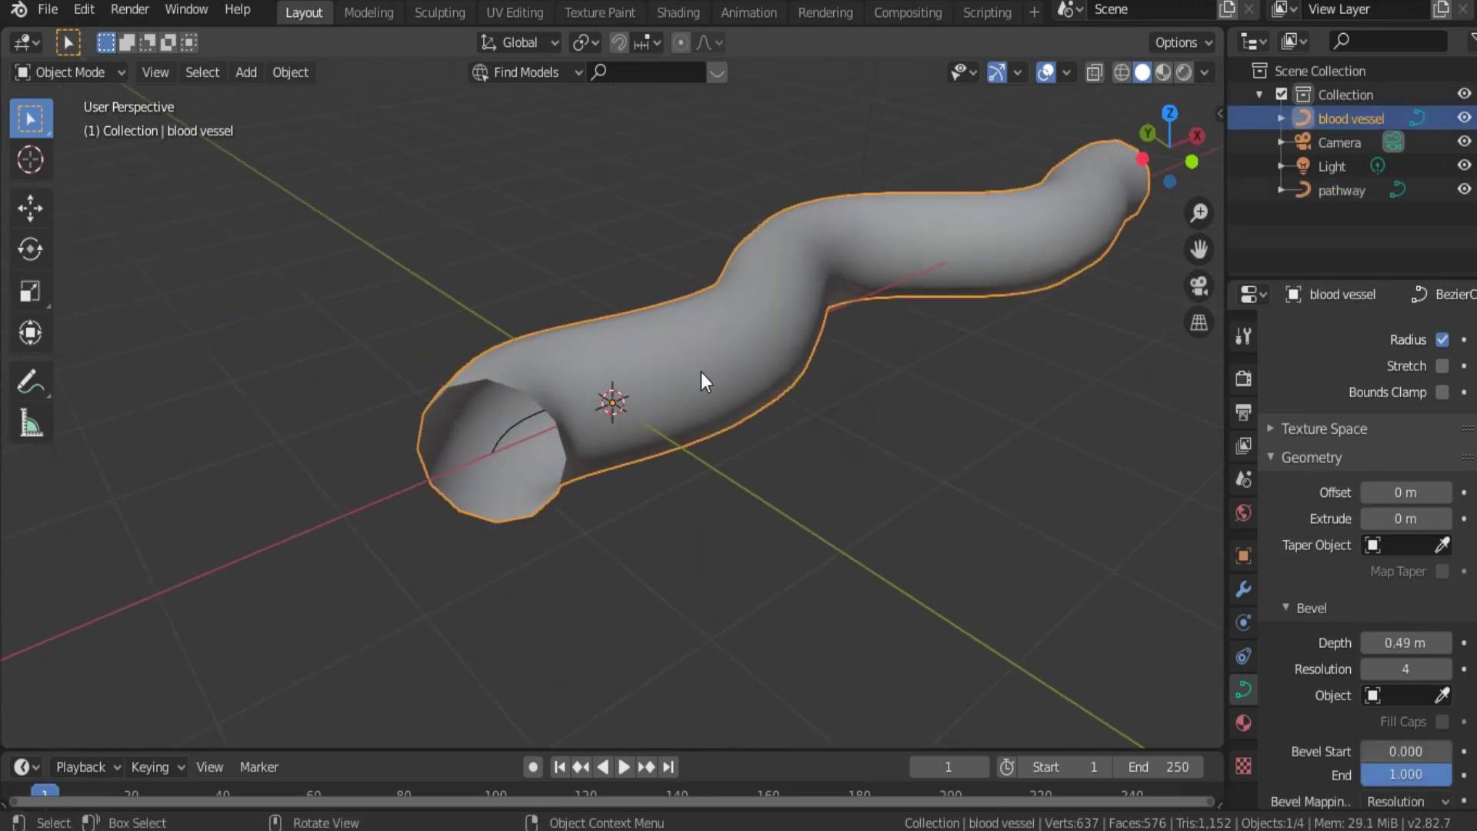
Convert the blood vessel curve to a mesh via Object > Convert to > Mesh.
{"action": "left_click", "coordinate": [292, 76]}
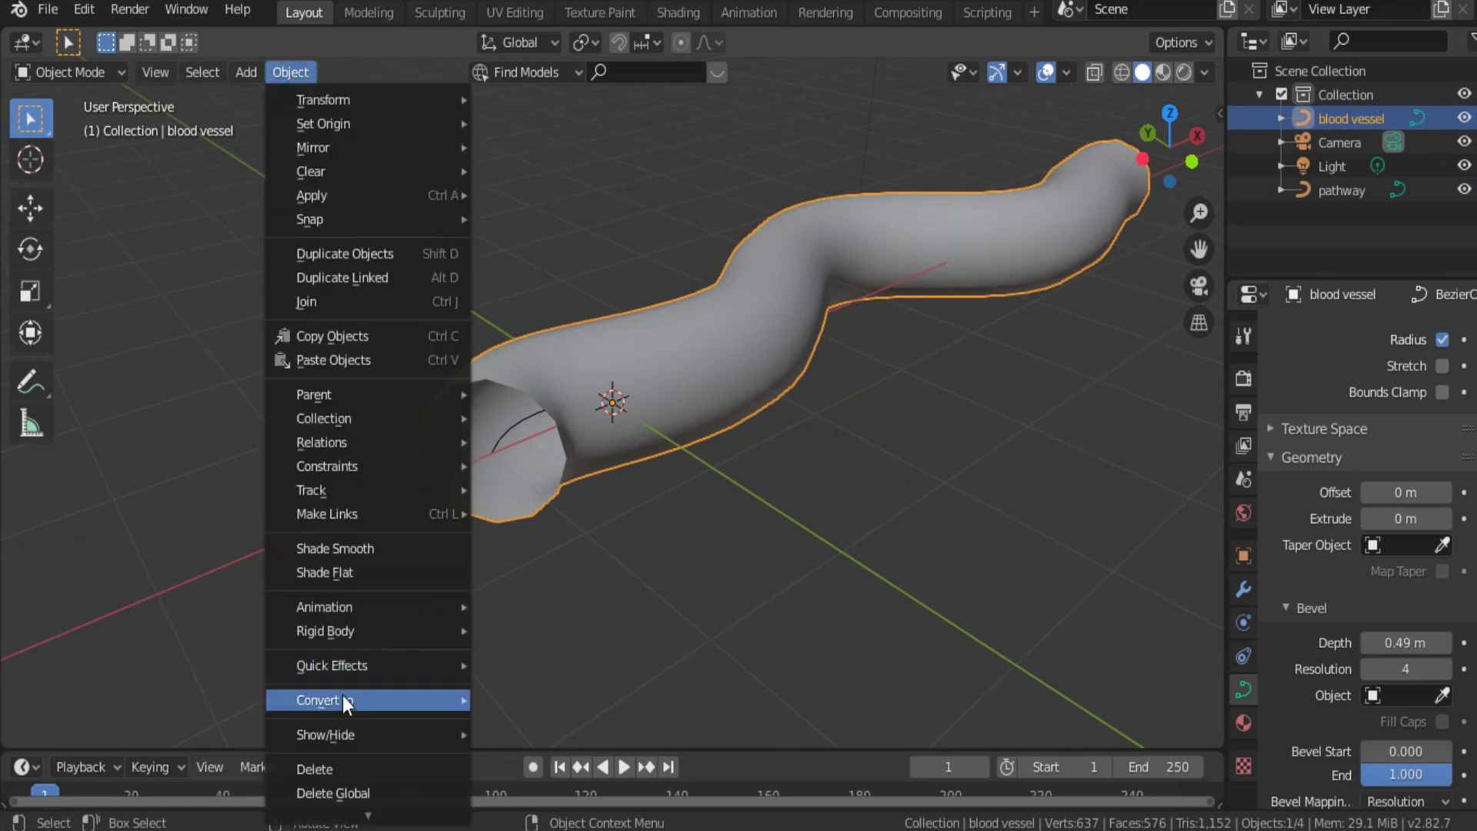
{"action": "mouse_move", "coordinate": [379, 701]}
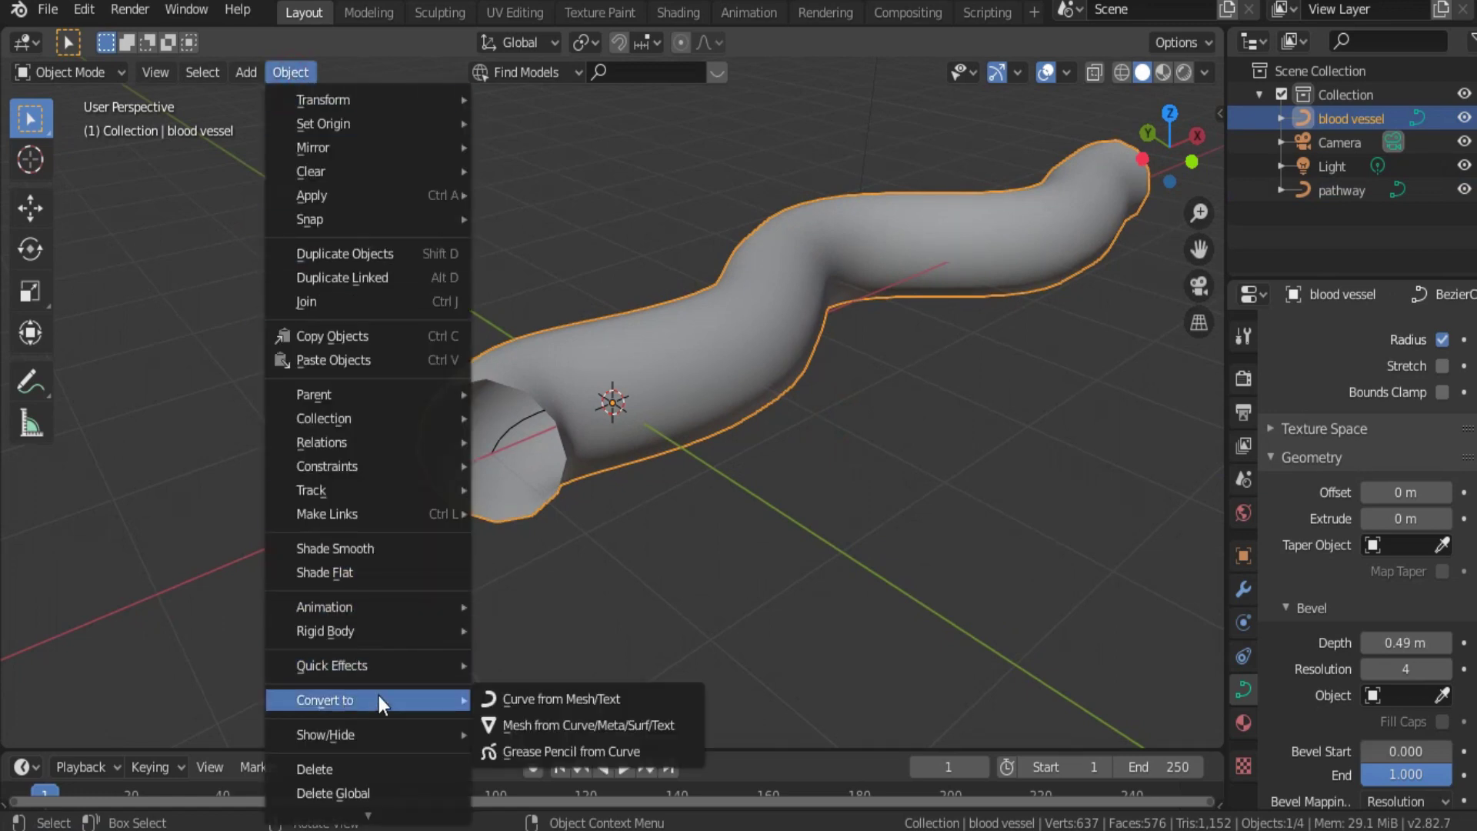
{"action": "left_click", "coordinate": [558, 725]}
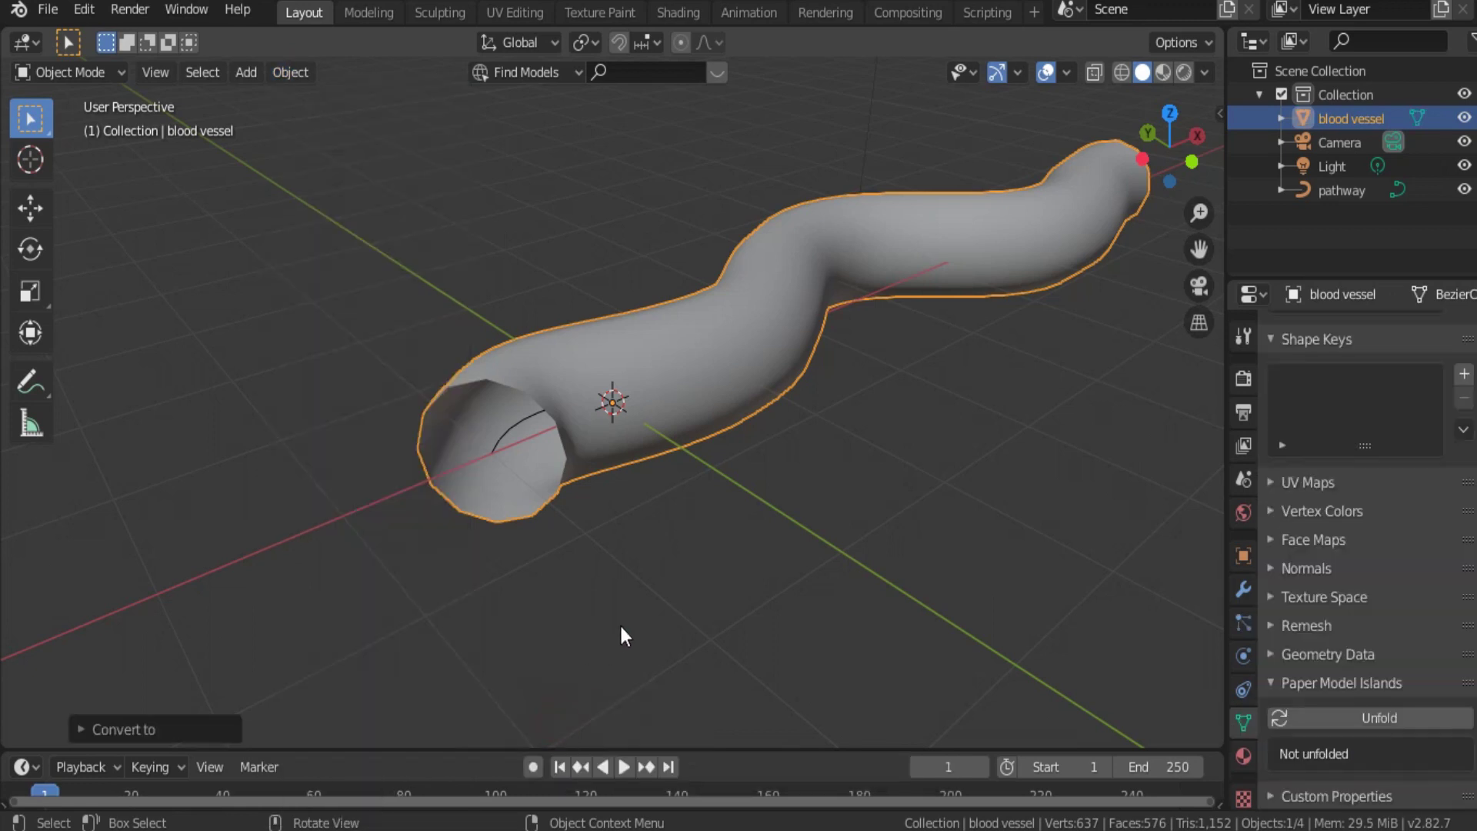
Add a Subdivision Surface modifier with render 3 and viewport 4, then apply it.
{"action": "left_click", "coordinate": [1245, 593]}
{"action": "left_click", "coordinate": [1355, 332]}
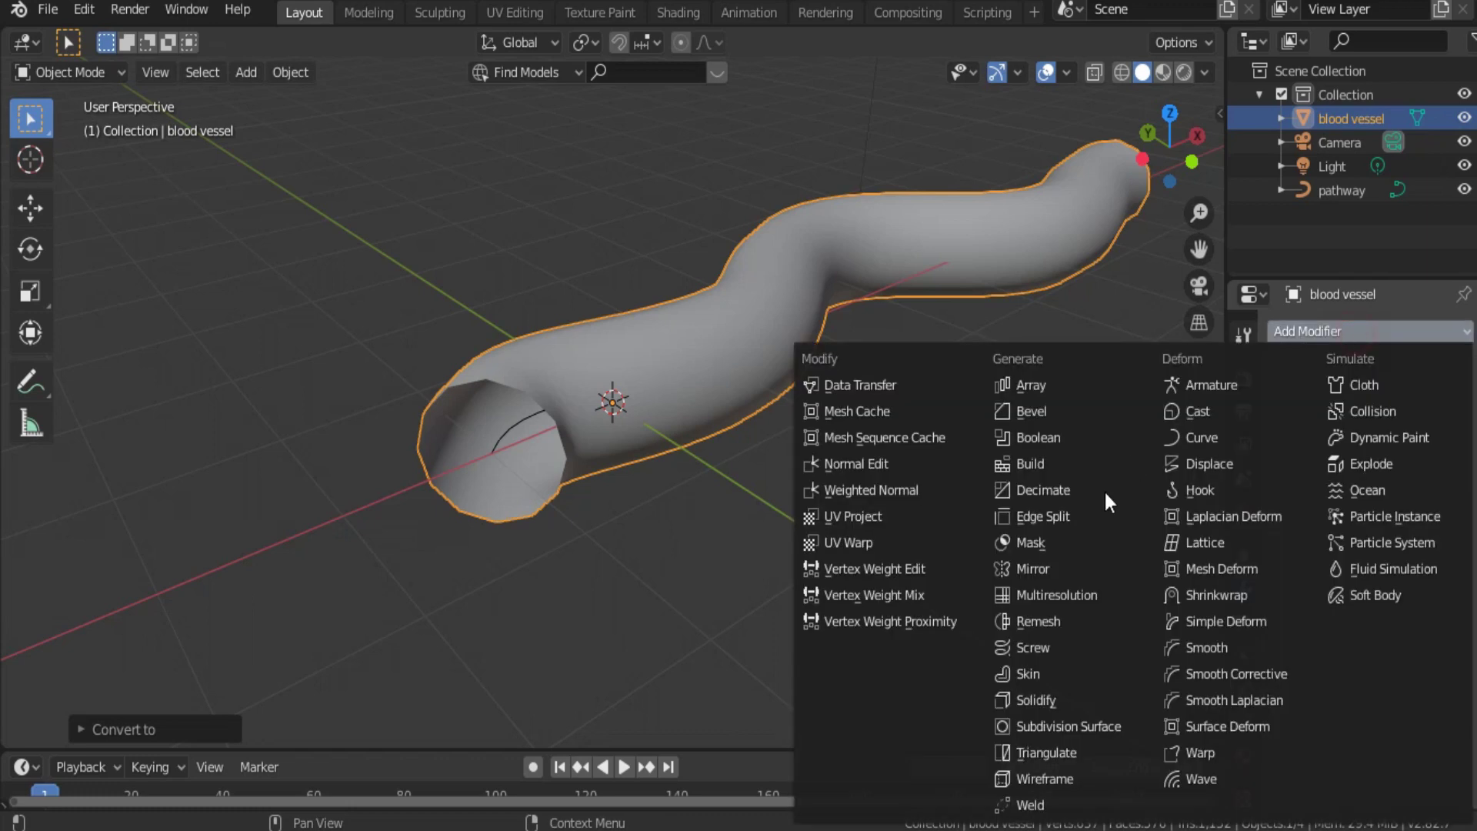
{"action": "left_click", "coordinate": [1069, 728]}
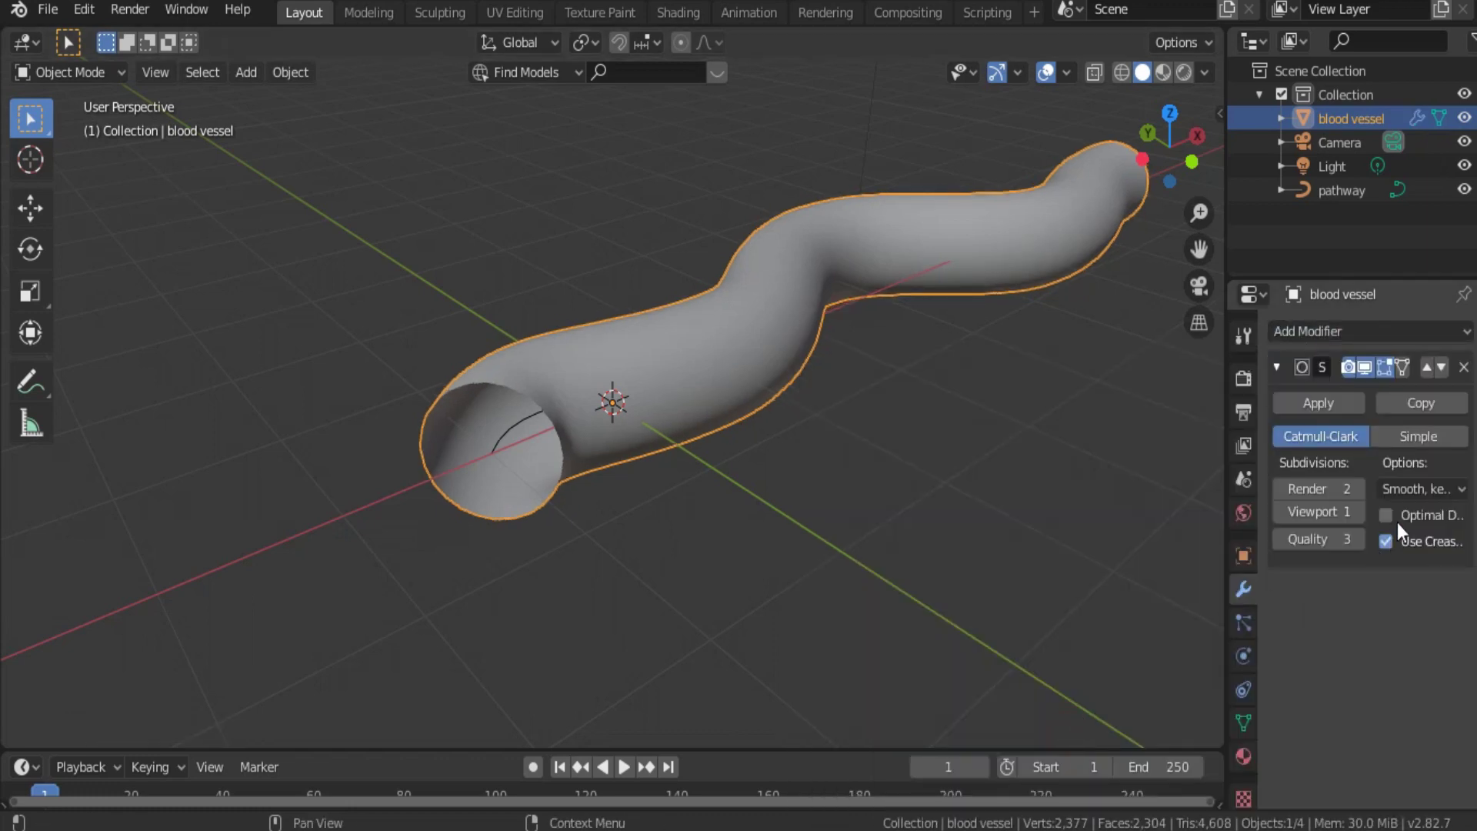
{"action": "left_click", "coordinate": [1359, 490]}
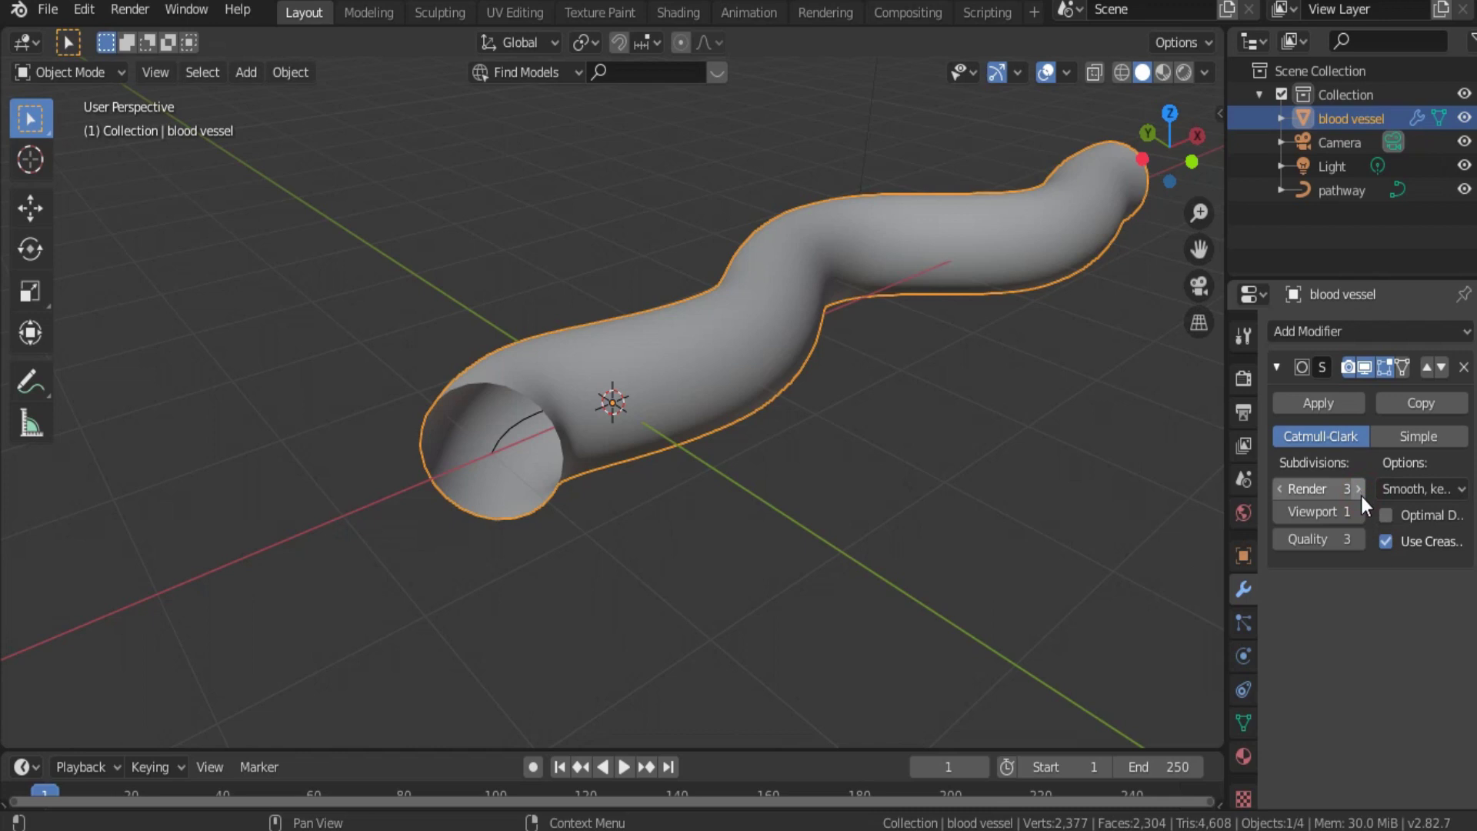
{"action": "left_click", "coordinate": [1359, 513]}
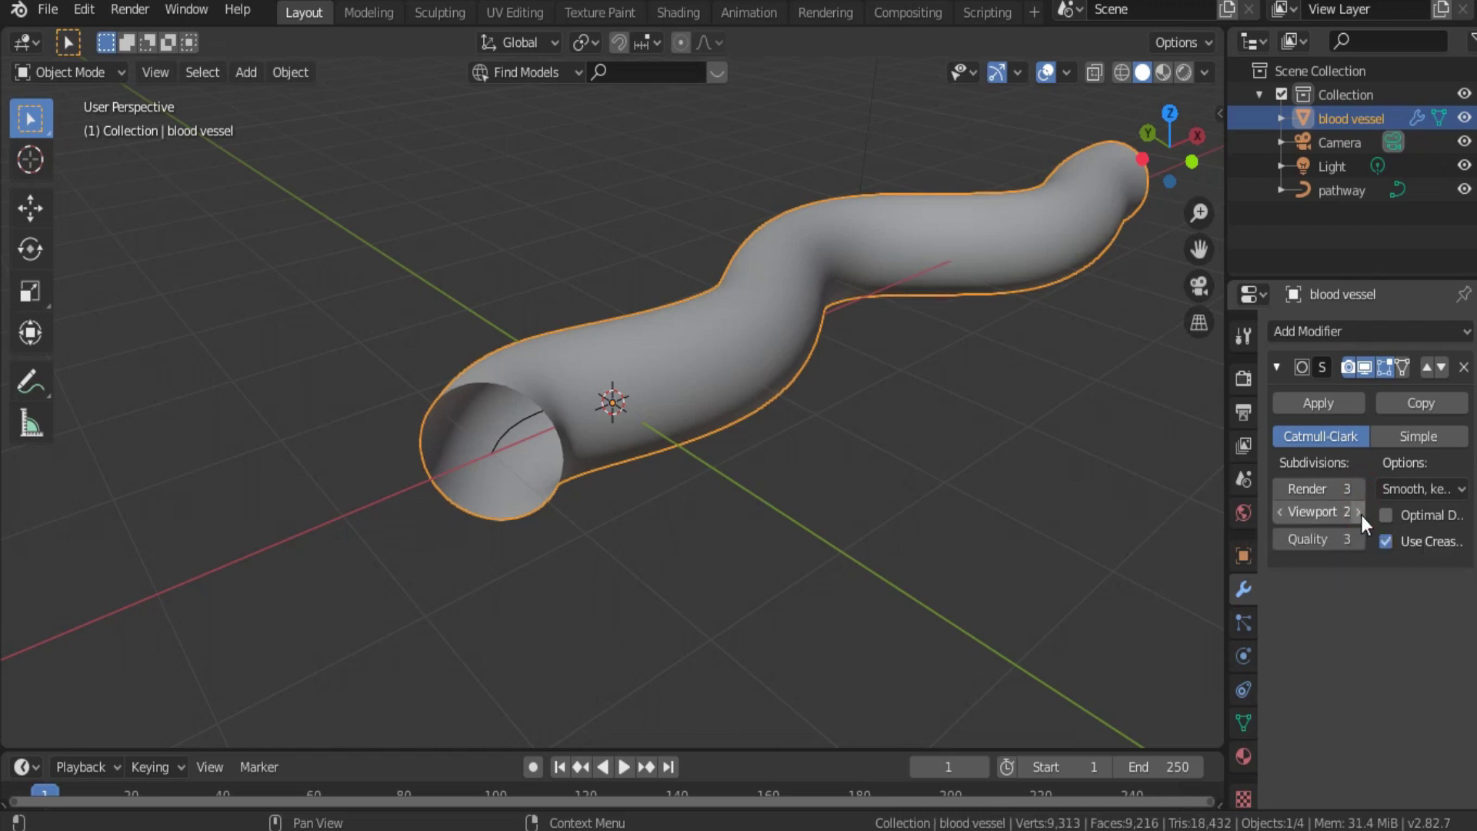
{"action": "left_click", "coordinate": [1359, 513]}
{"action": "left_click", "coordinate": [1359, 513]}
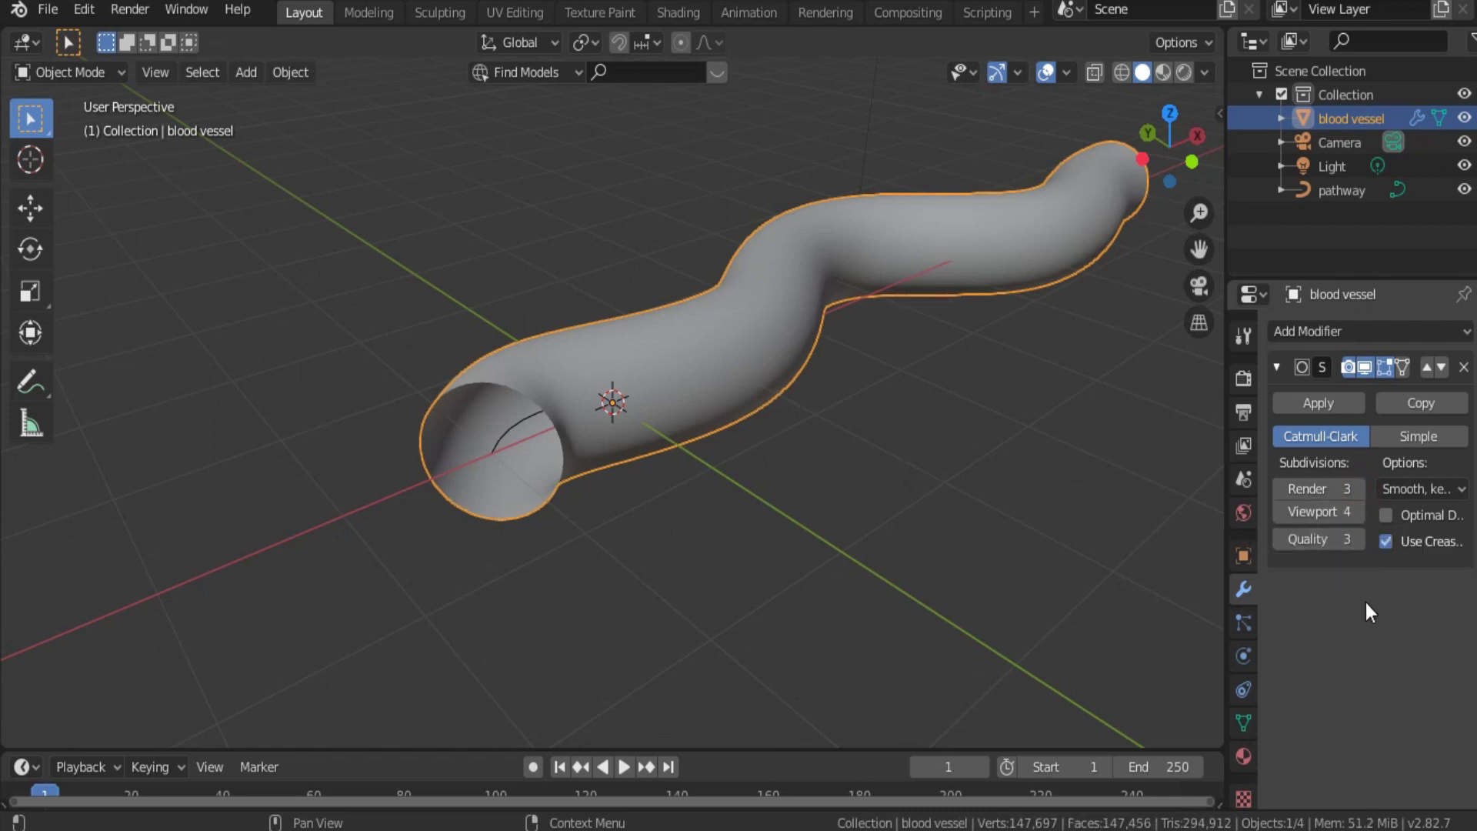
{"action": "left_click", "coordinate": [1336, 404]}
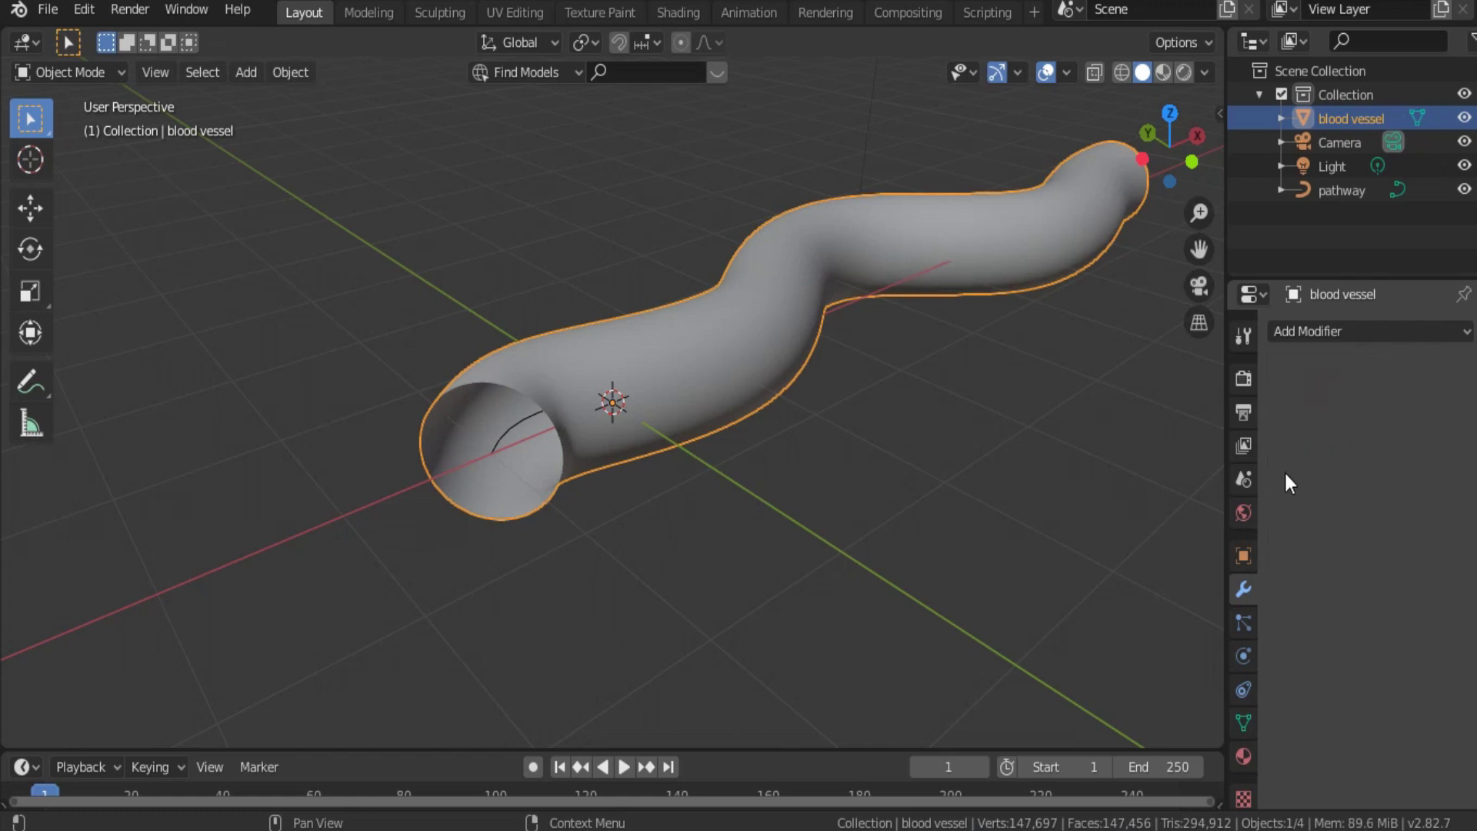
Add a Displace modifier with a new Clouds texture using Improved Perlin noise basis.
{"action": "left_click", "coordinate": [1335, 331]}
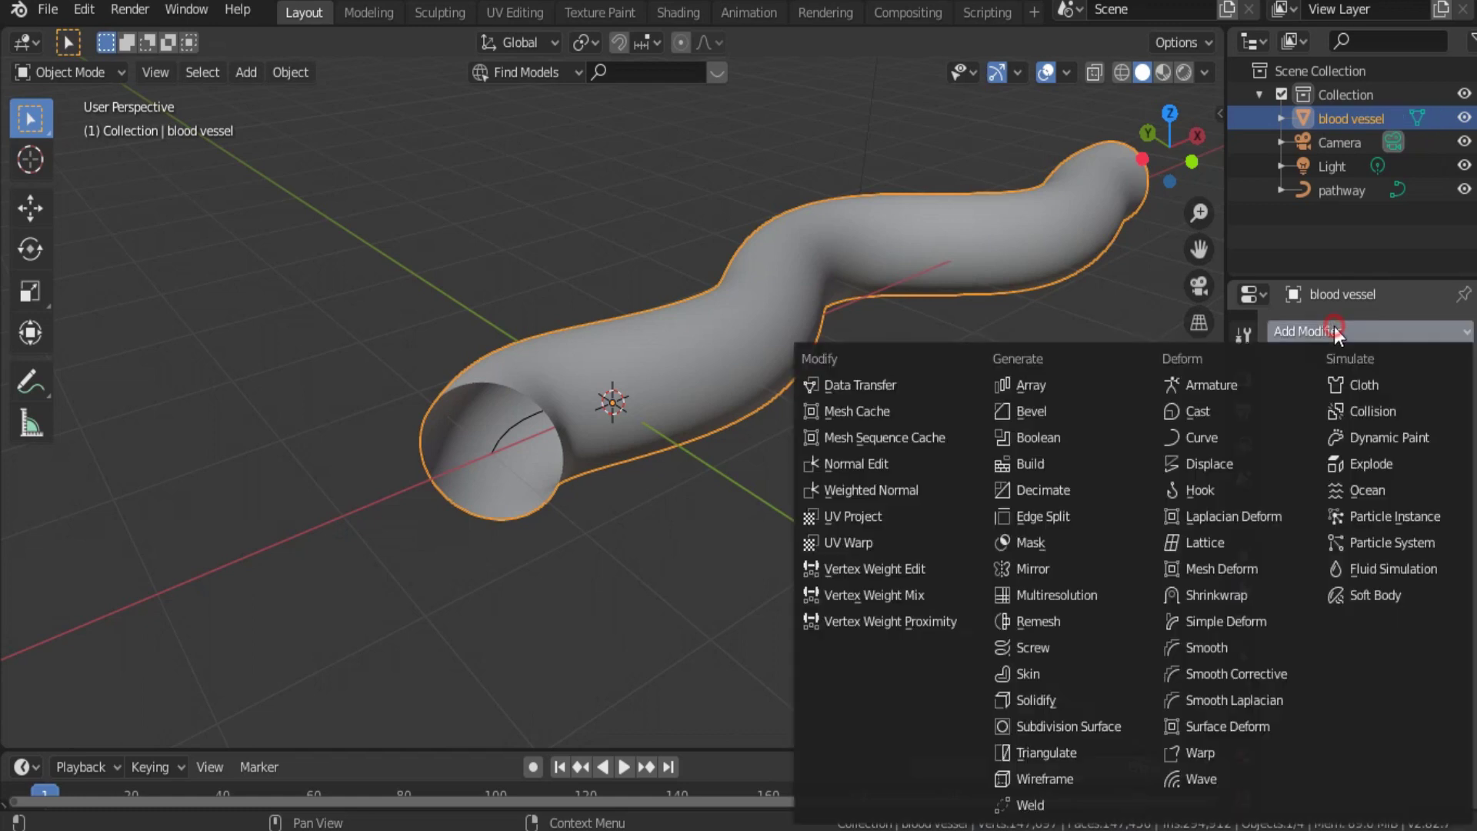
{"action": "left_click", "coordinate": [1225, 465]}
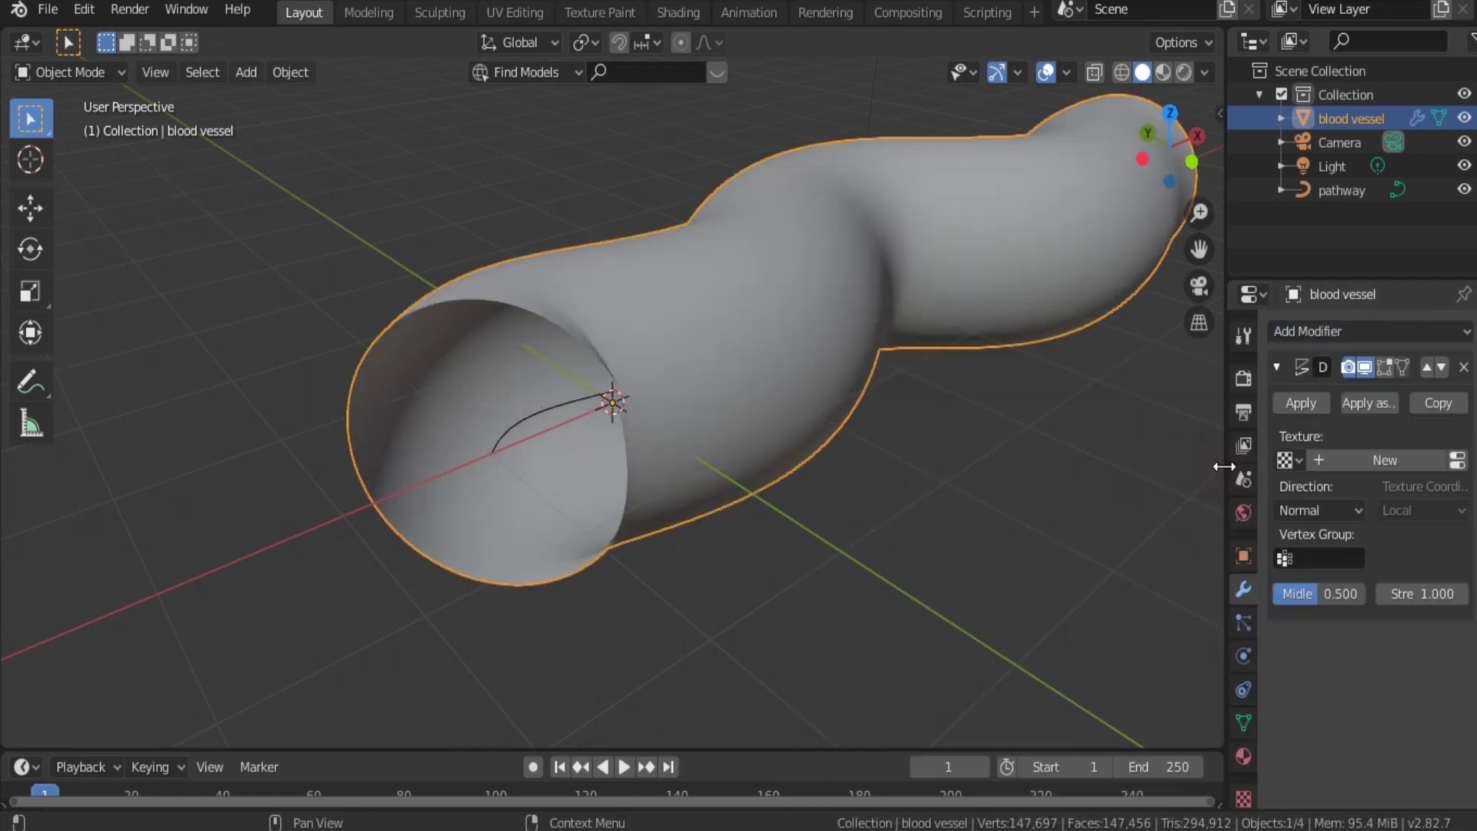
{"action": "left_click", "coordinate": [1460, 462]}
{"action": "left_click", "coordinate": [1413, 367]}
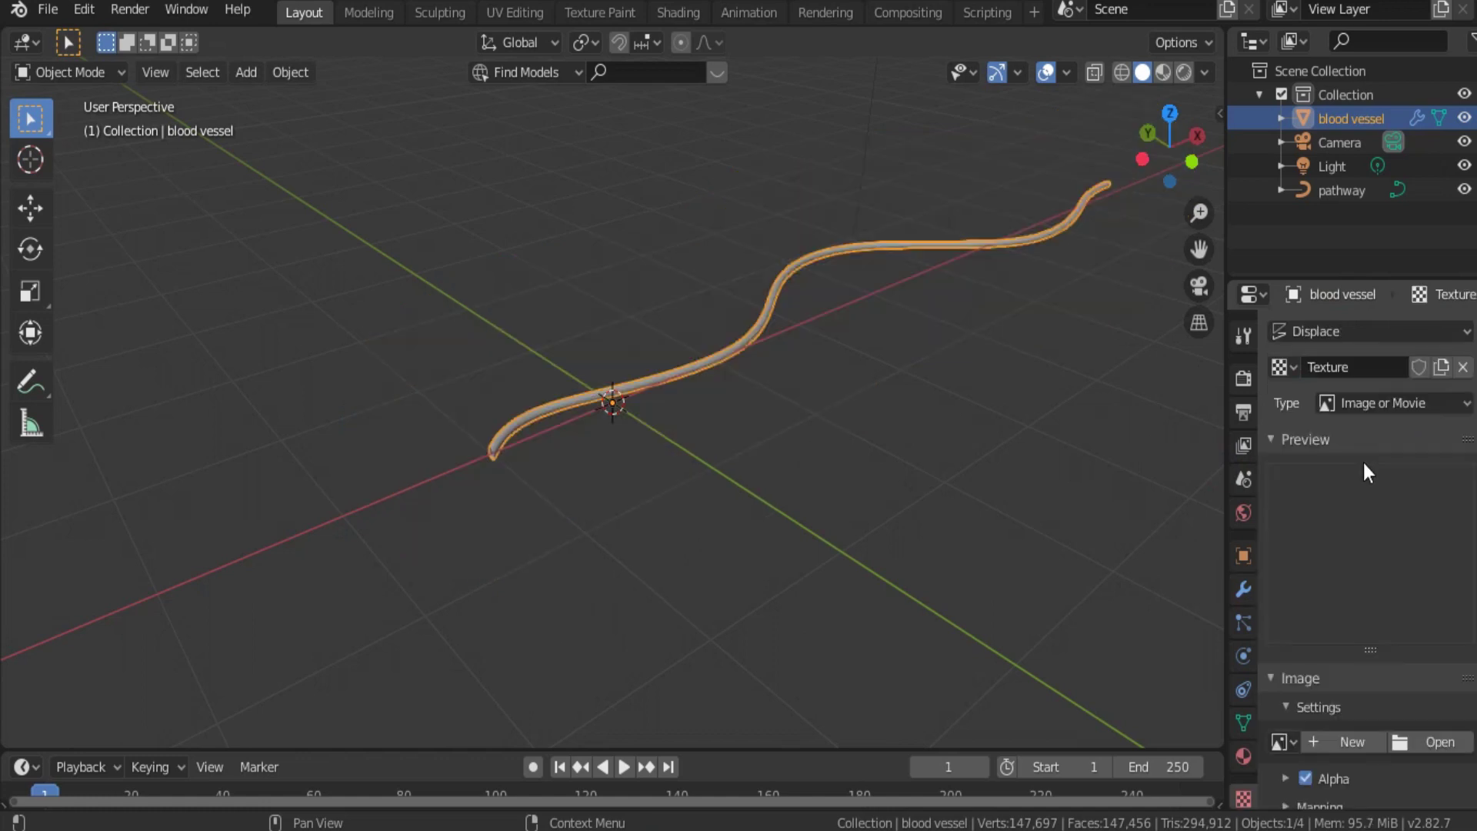
{"action": "left_click", "coordinate": [1401, 403]}
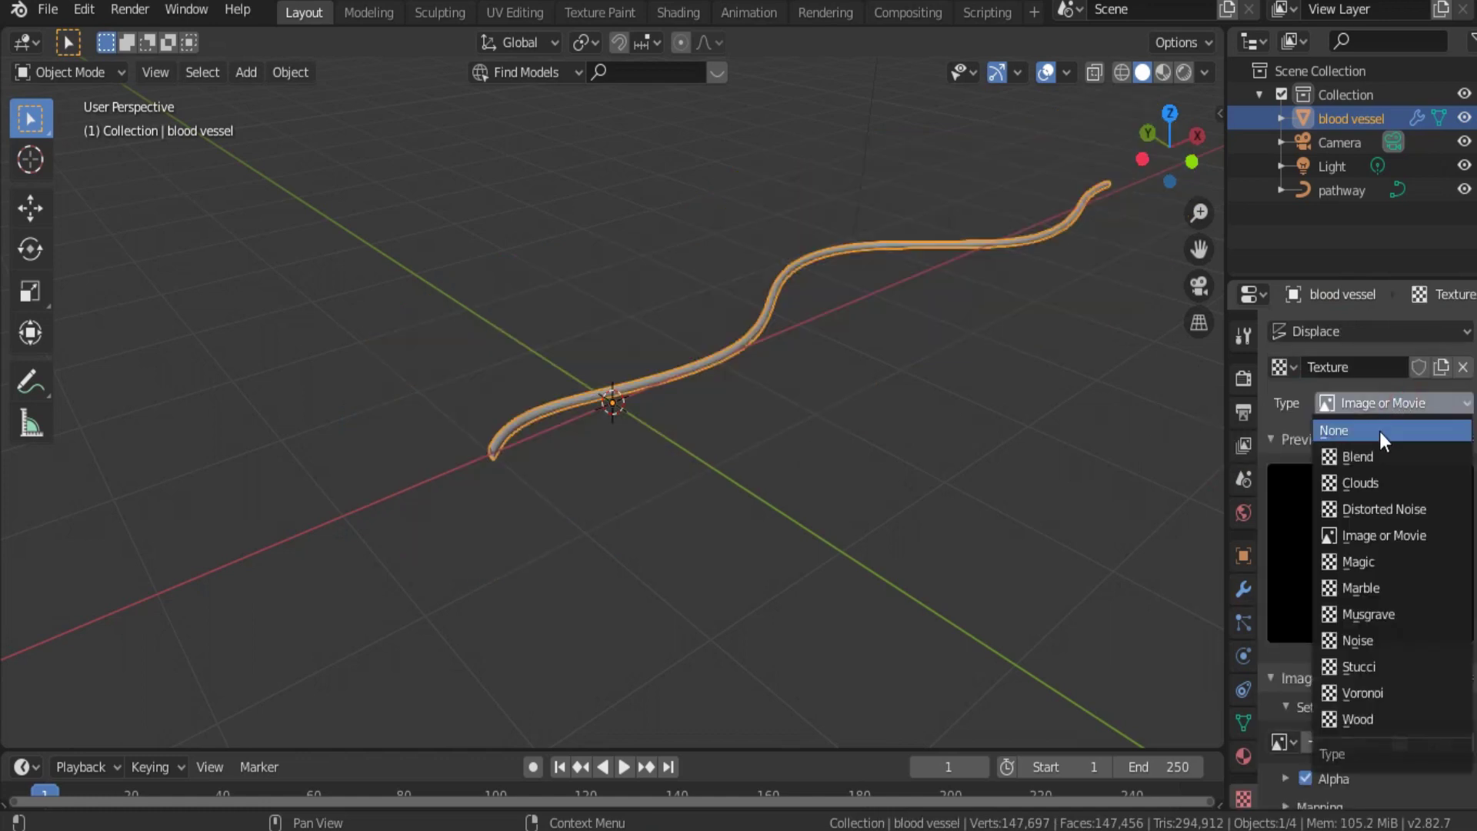
{"action": "left_click", "coordinate": [1377, 484]}
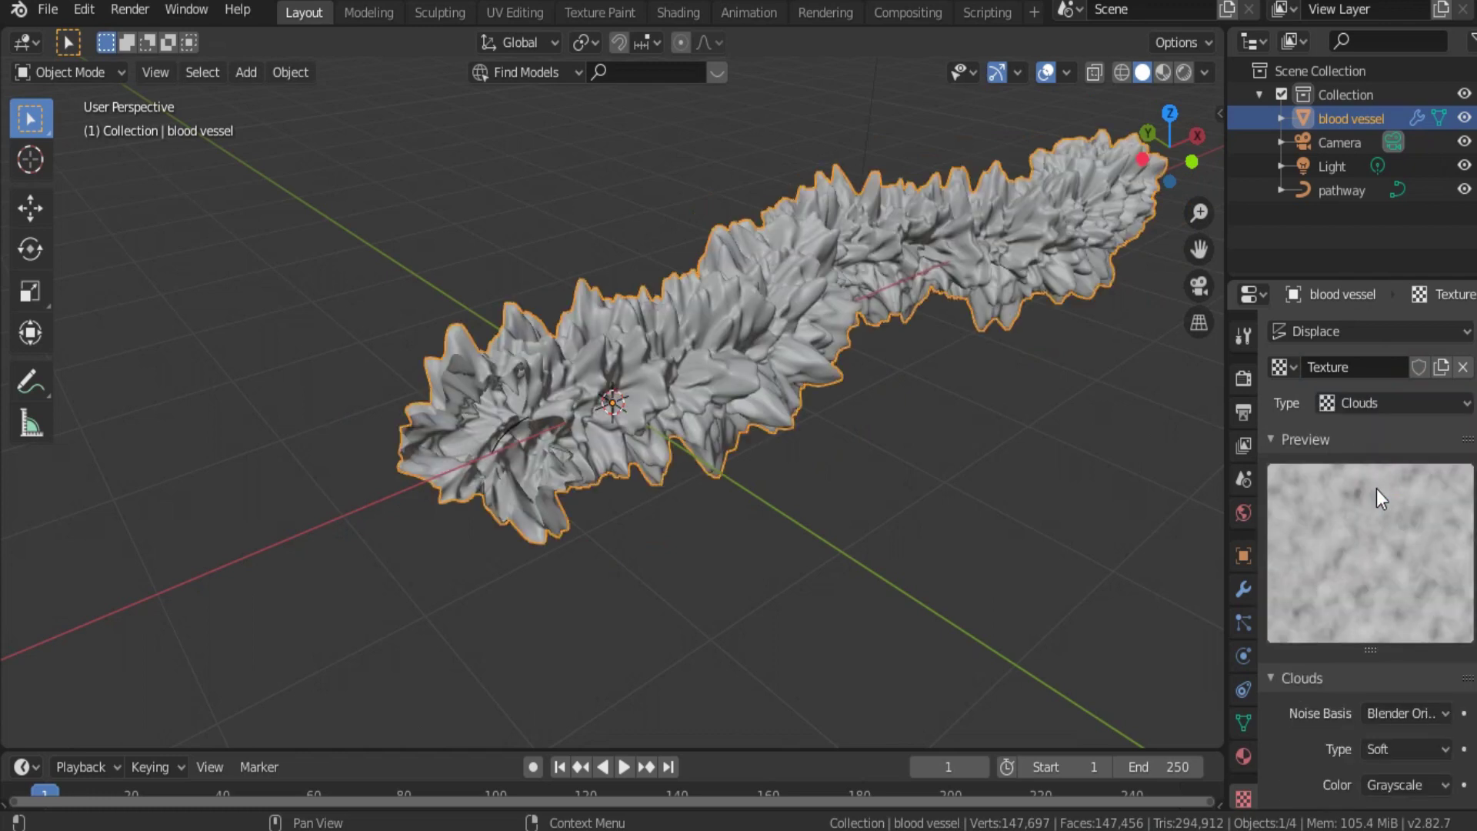
{"action": "left_click", "coordinate": [1397, 714]}
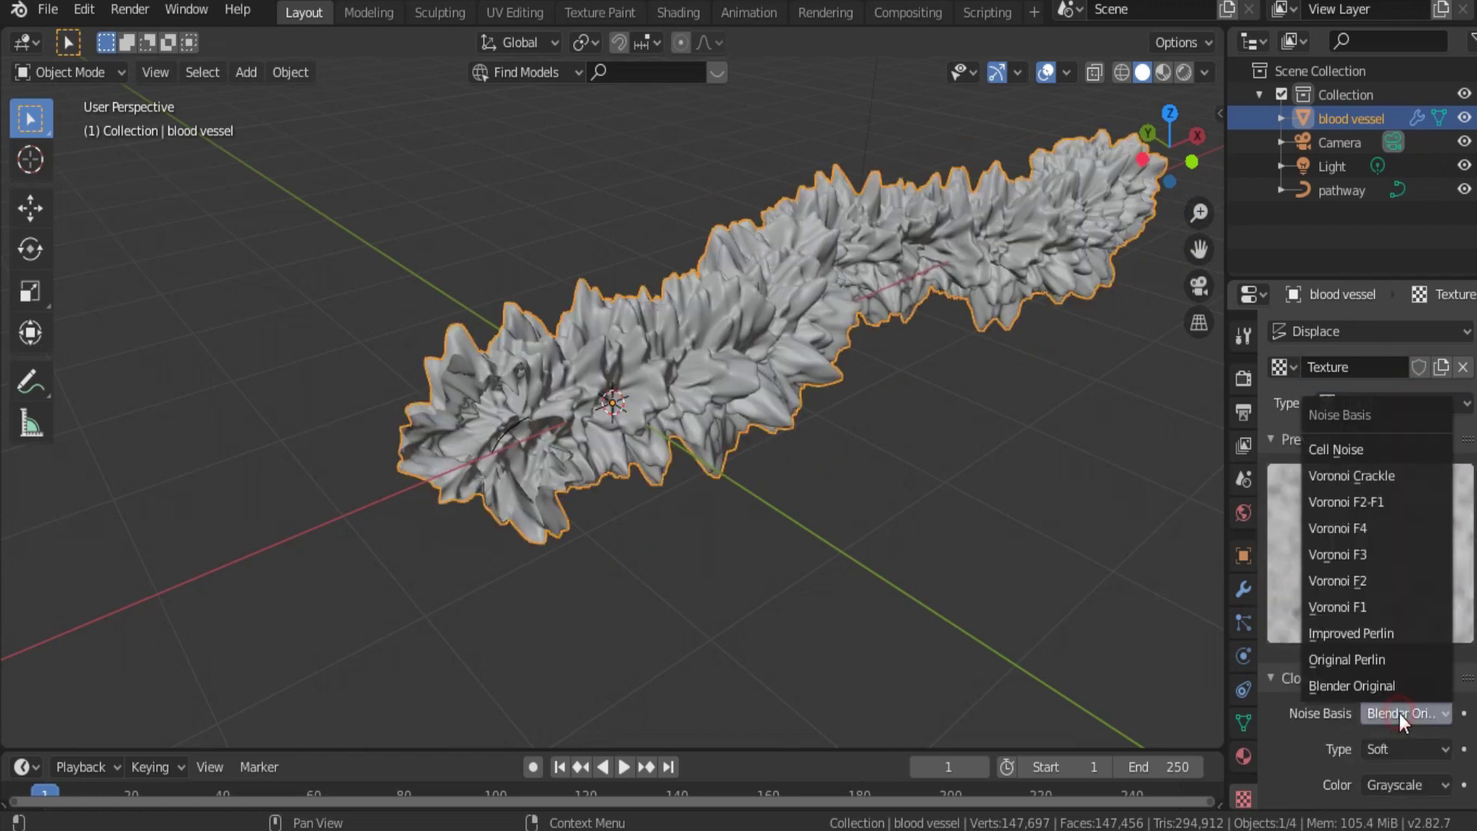
{"action": "left_click", "coordinate": [1368, 637]}
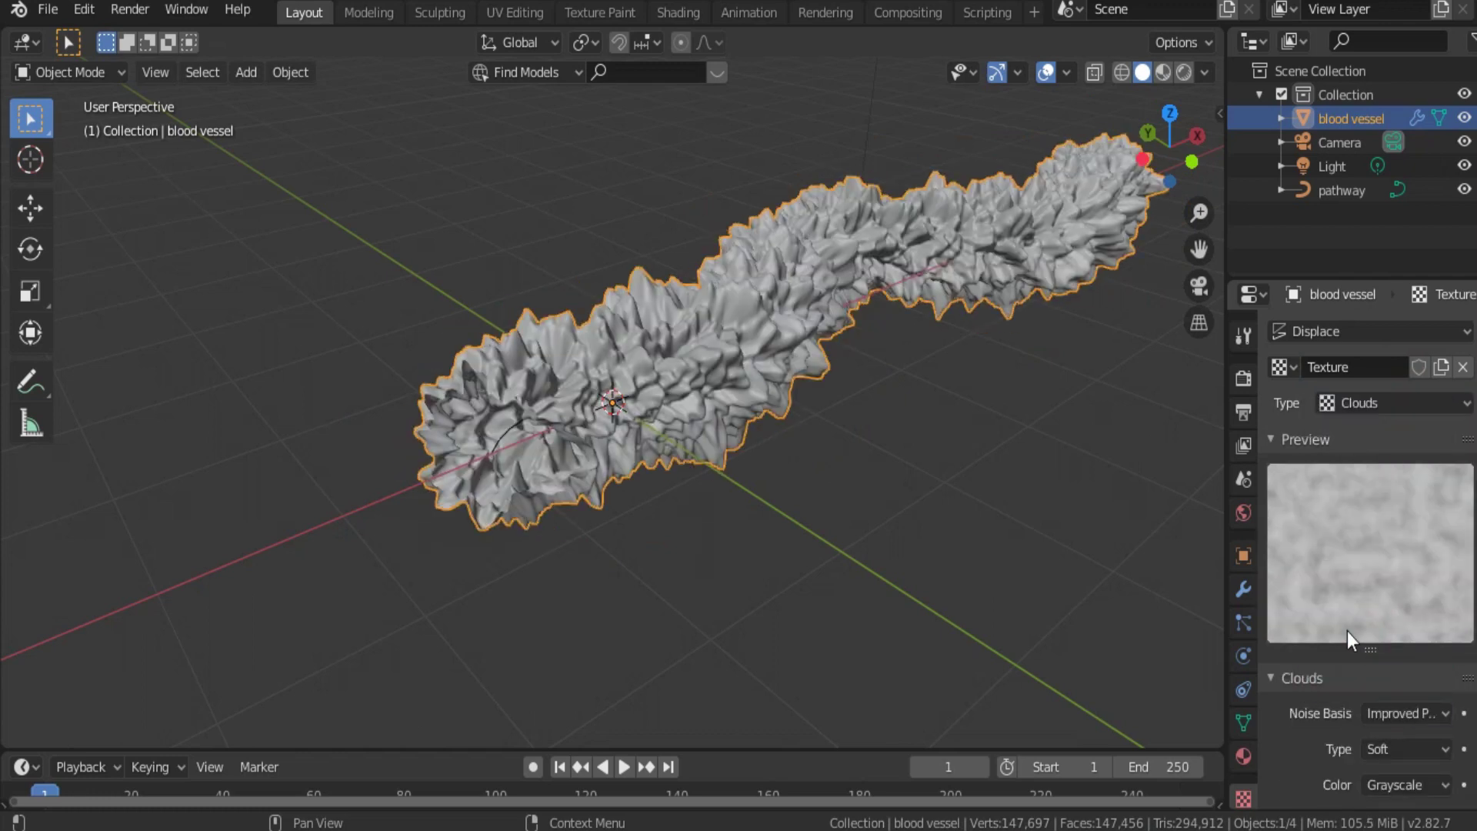
Set the Displace modifier strength to 0.1.
{"action": "left_click", "coordinate": [1248, 589]}
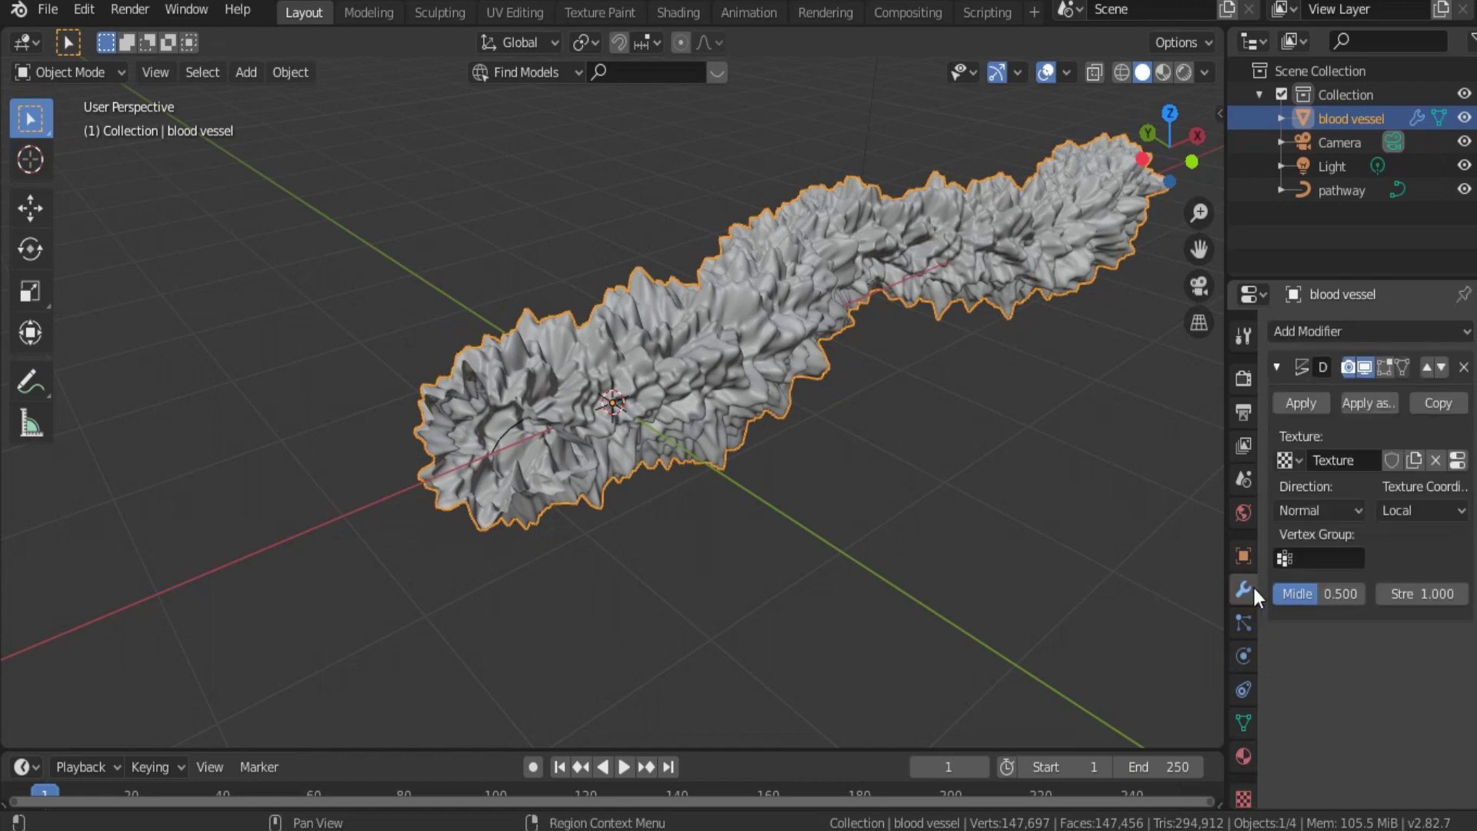
{"action": "left_click", "coordinate": [1432, 594]}
{"action": "type", "text": "1.0"}
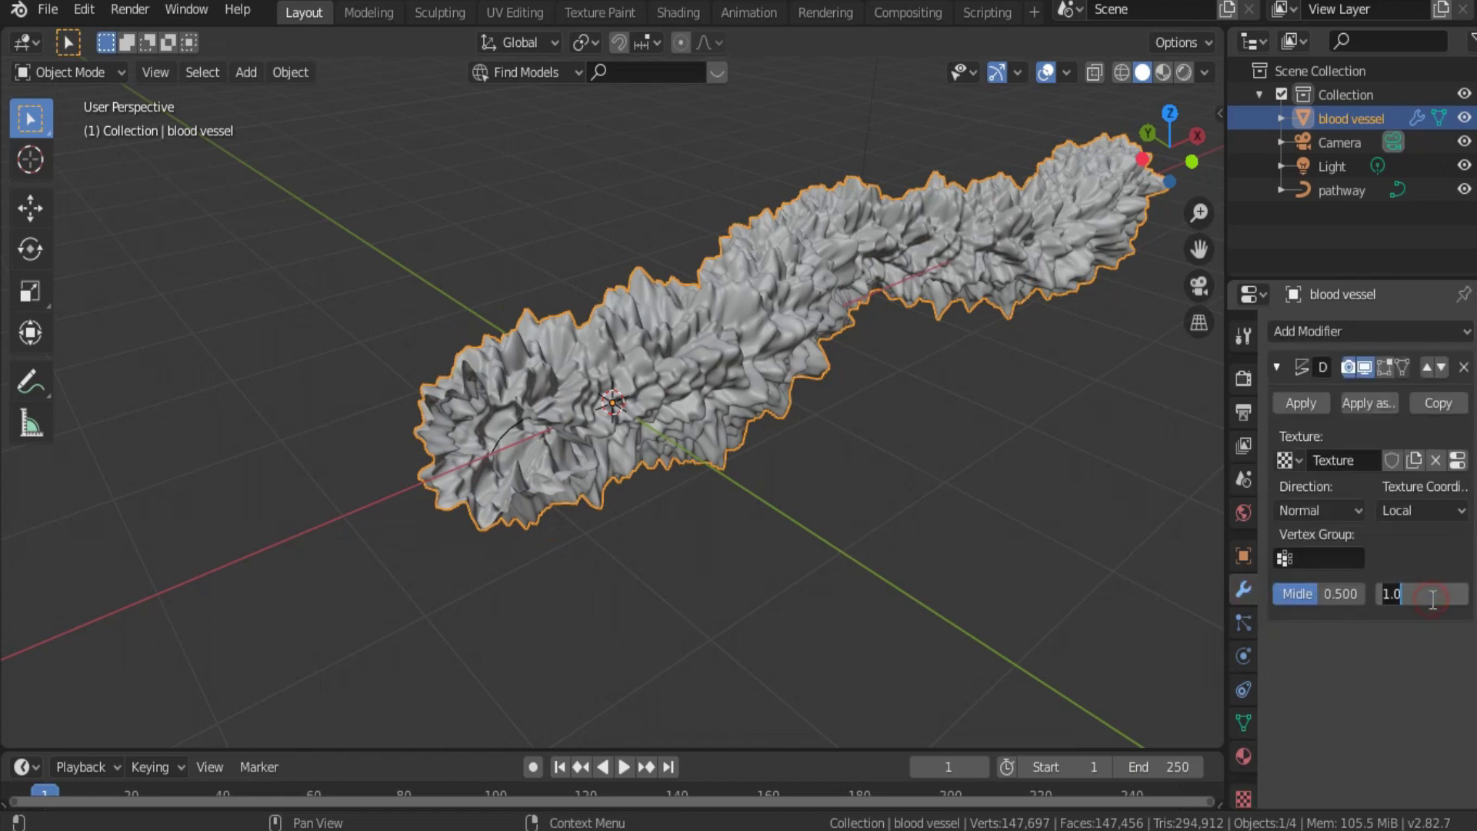
{"action": "type", "text": "0.1"}
{"action": "key", "text": "Return"}
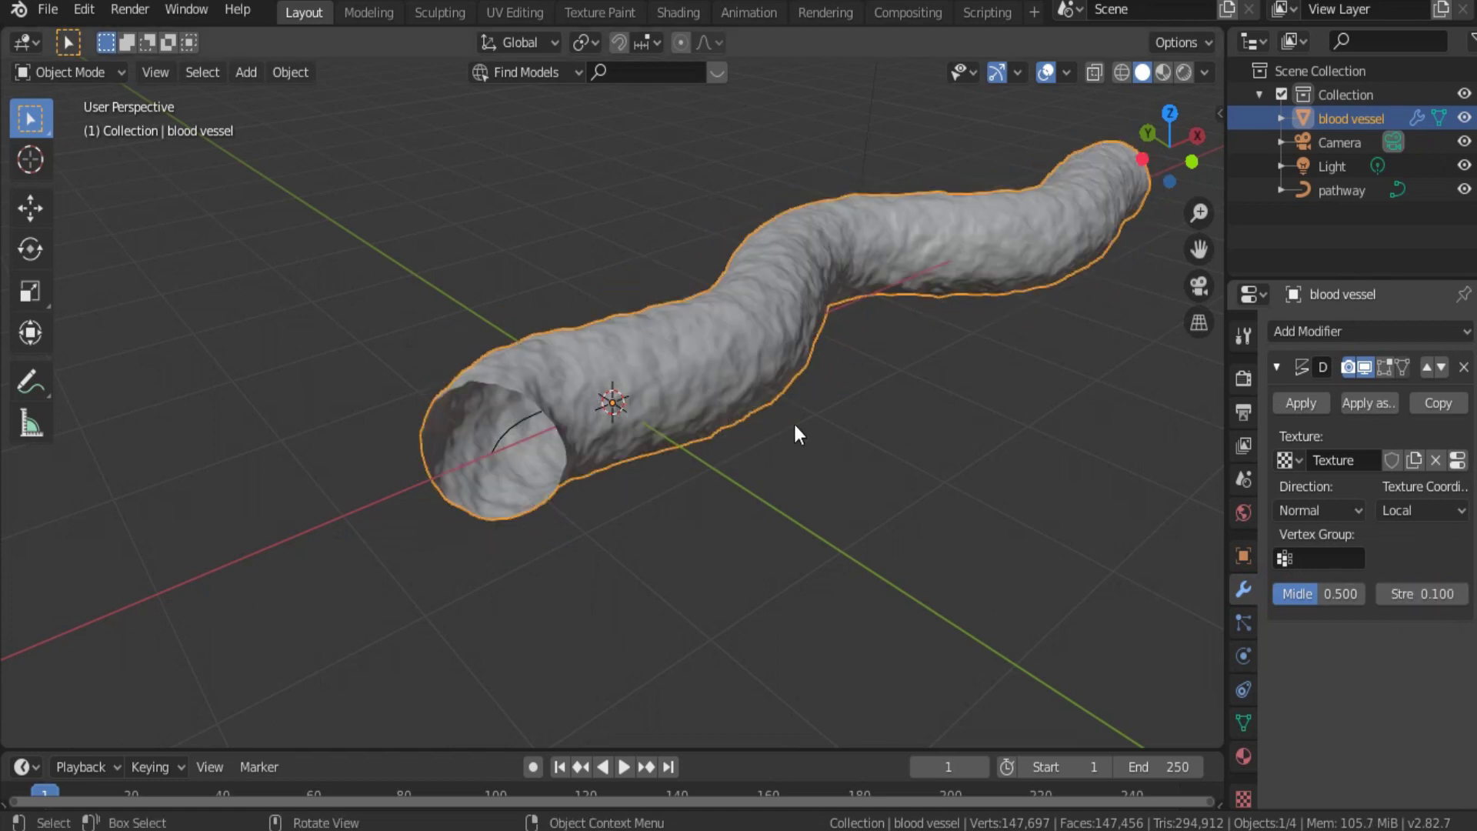
{"action": "middle_click_drag", "start_coordinate": [877, 468], "coordinate": [884, 408]}
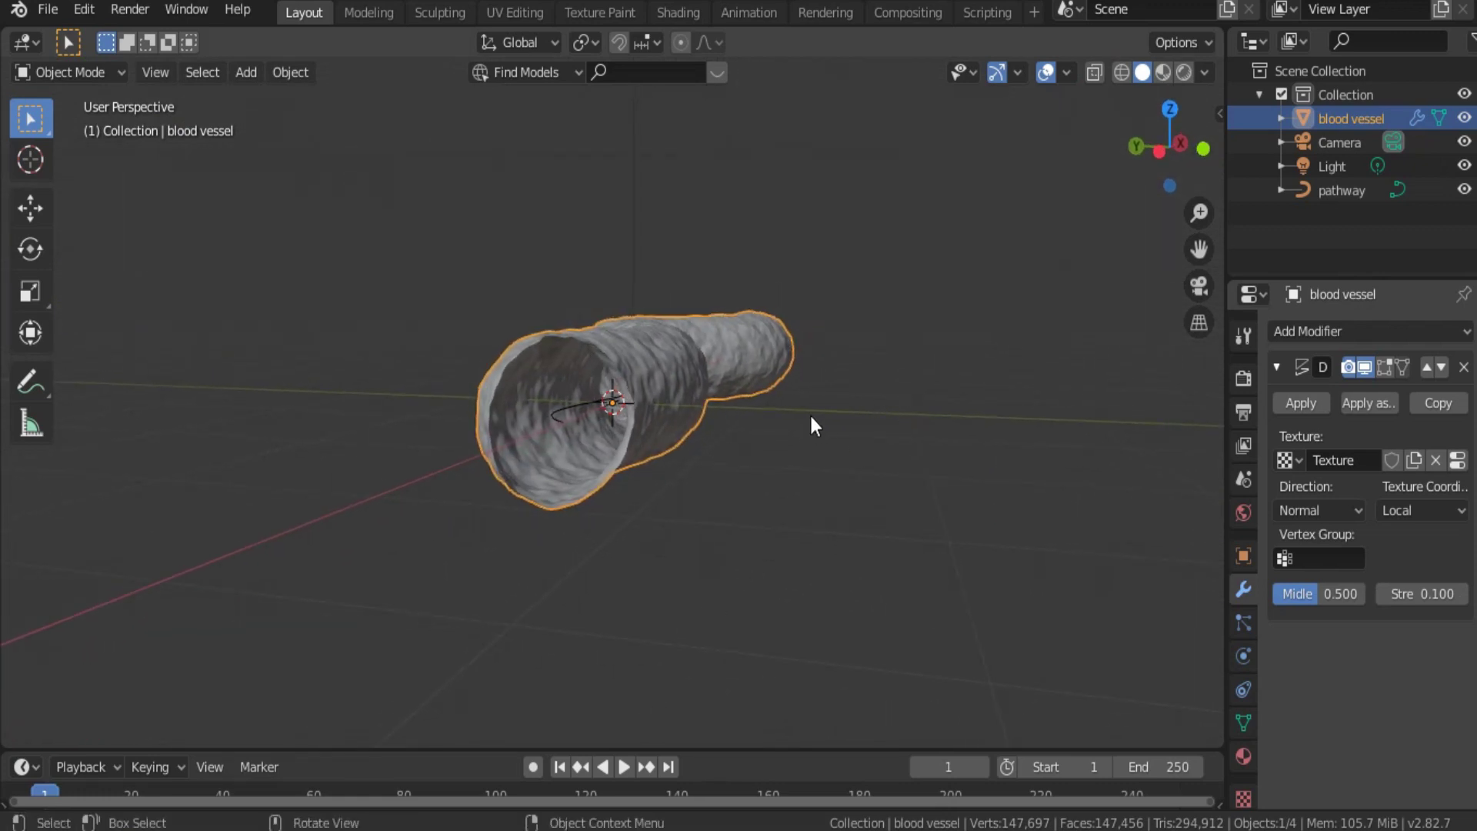
{"action": "middle_click_drag", "start_coordinate": [817, 441], "coordinate": [607, 505]}
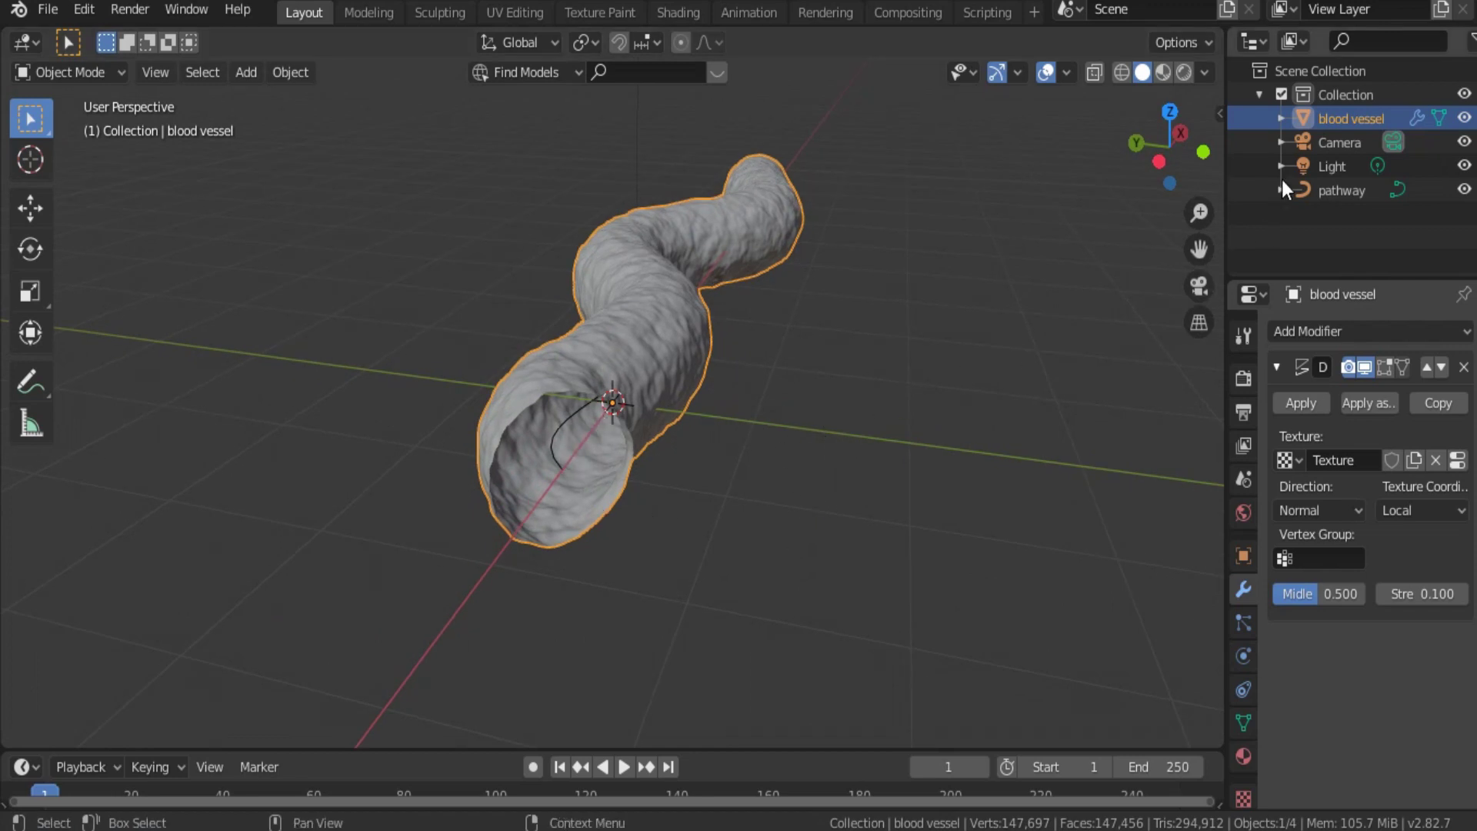
Snap the camera to the world origin and scale it down to 0.187.
{"action": "left_click", "coordinate": [1344, 143]}
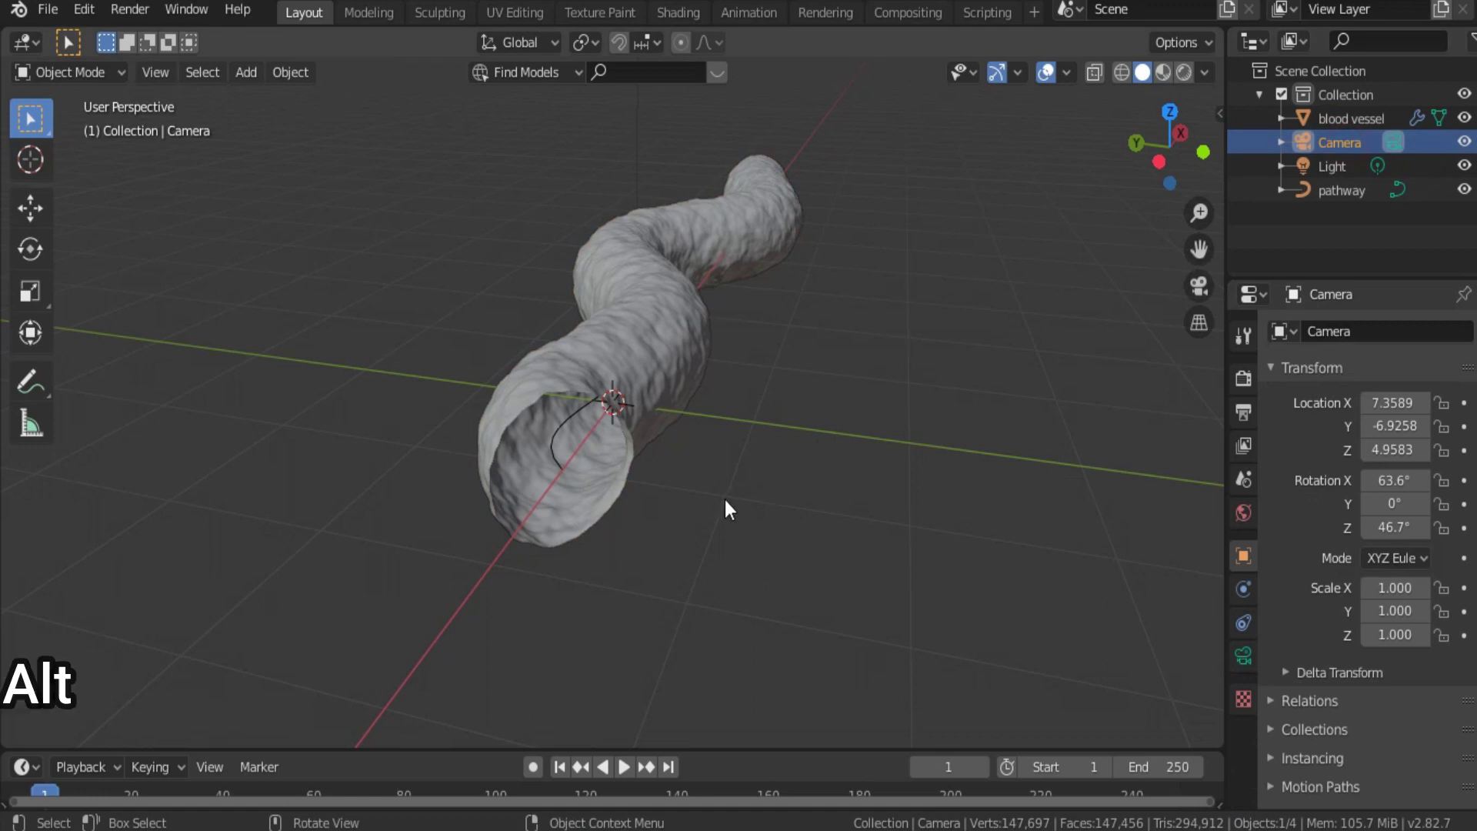
{"action": "key", "text": "alt+g"}
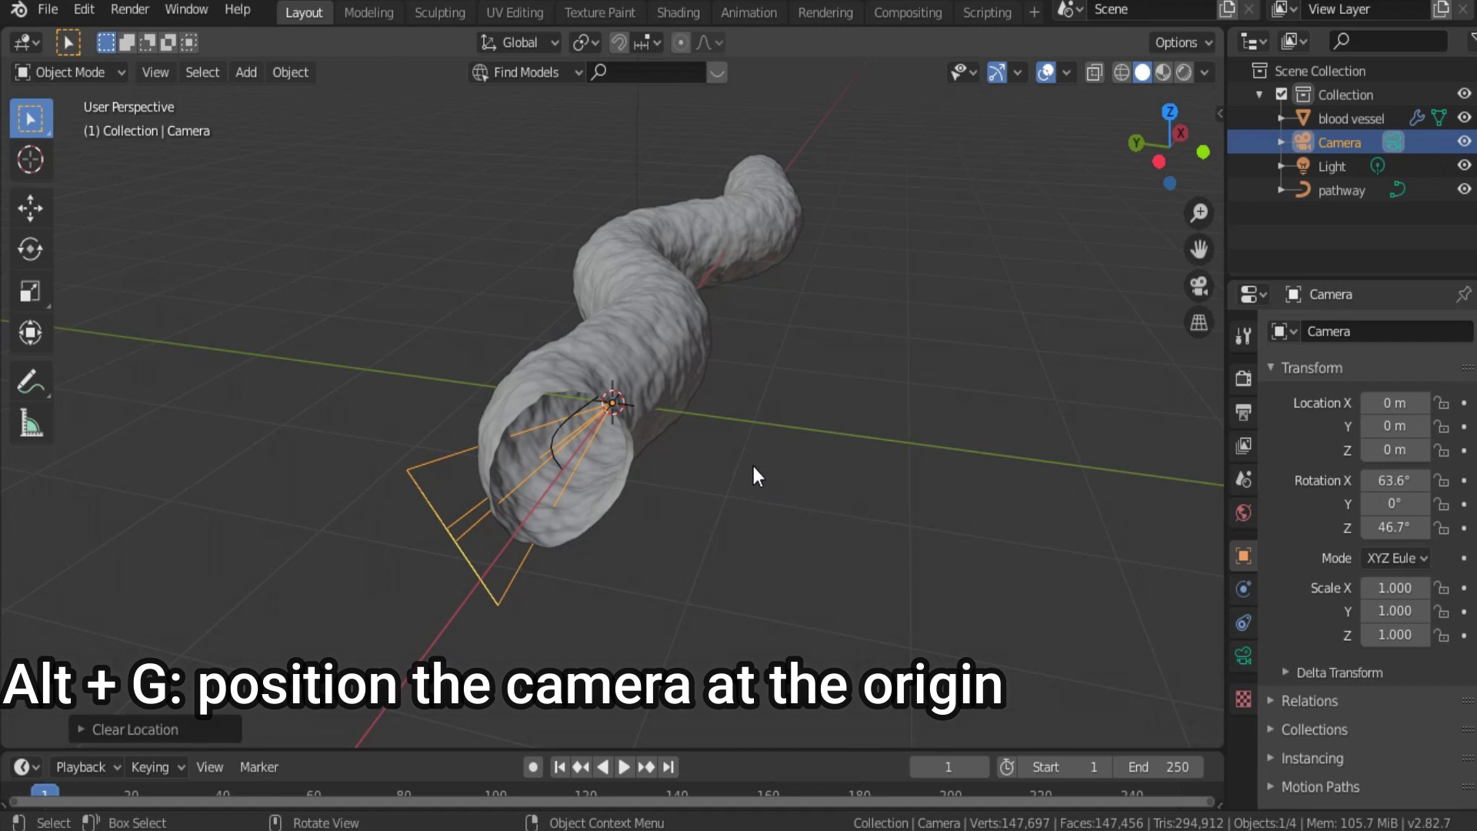
{"action": "middle_click_drag", "start_coordinate": [806, 460], "coordinate": [746, 469]}
{"action": "key", "text": "s"}
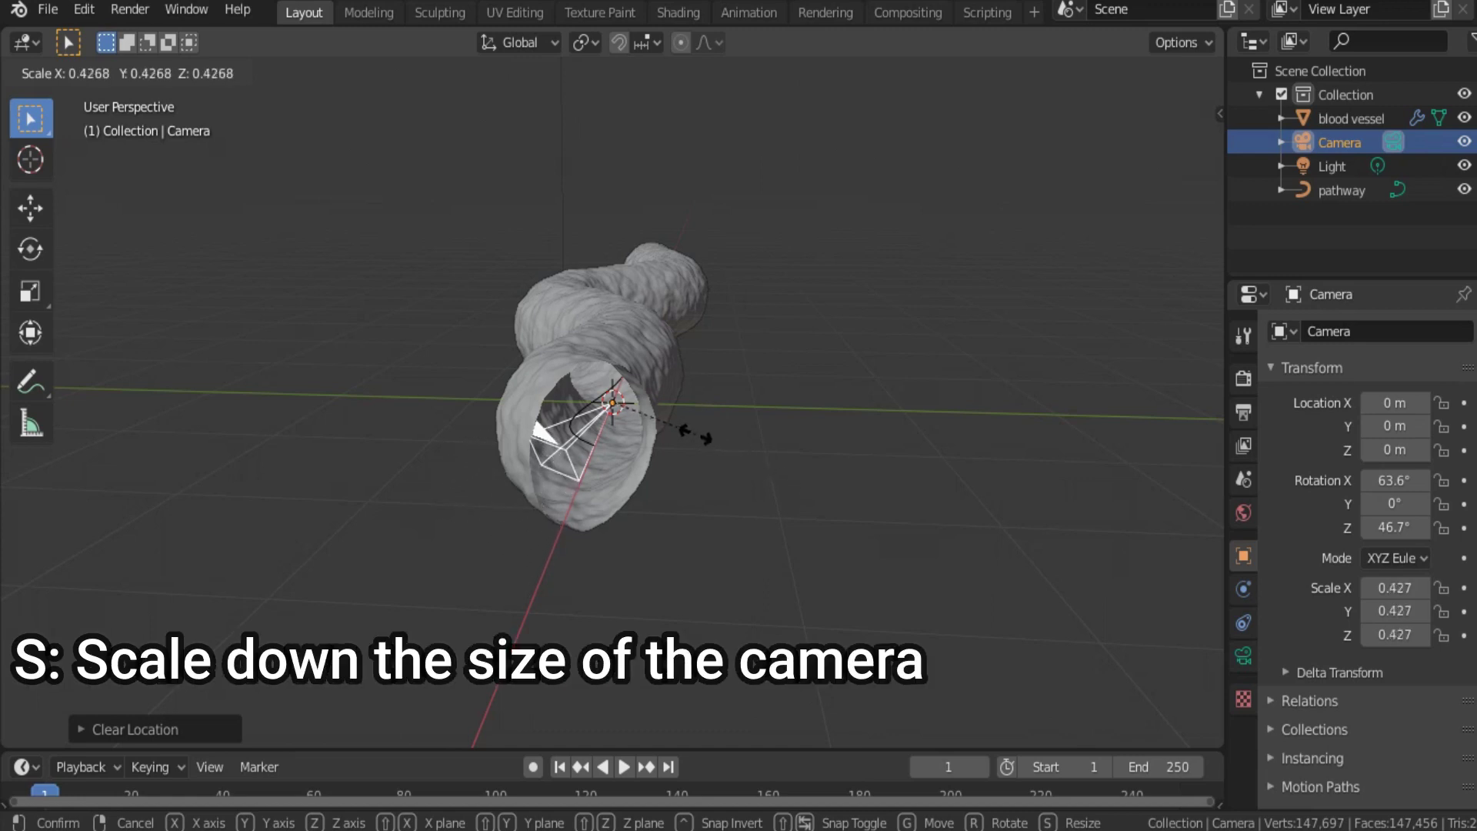
{"action": "left_click", "coordinate": [648, 426]}
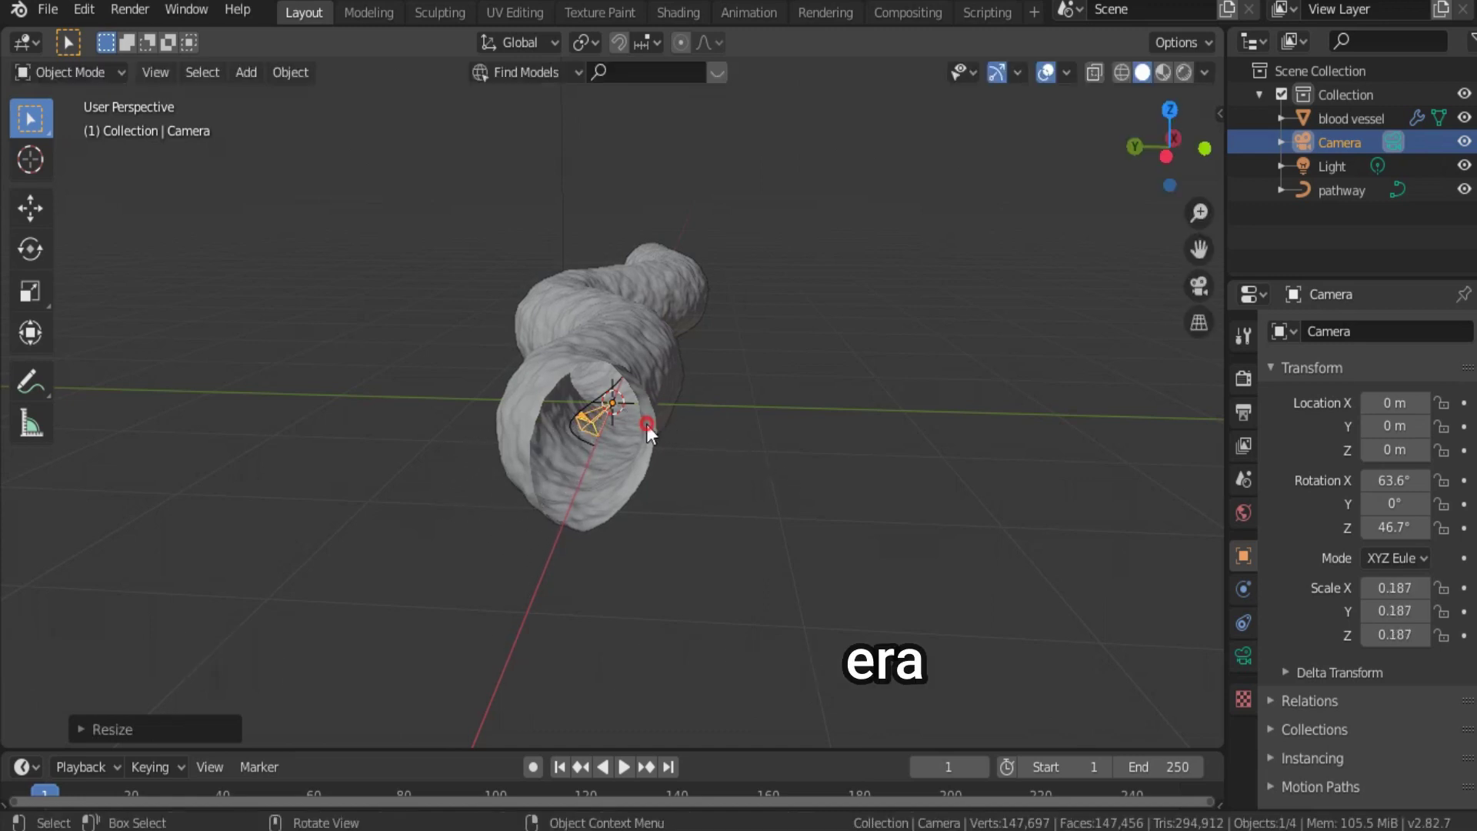
Slide the camera along X to -0.9963 m with the Move gizmo.
{"action": "scroll", "coordinate": [668, 458], "scroll_direction": "up", "scroll_amount": 2}
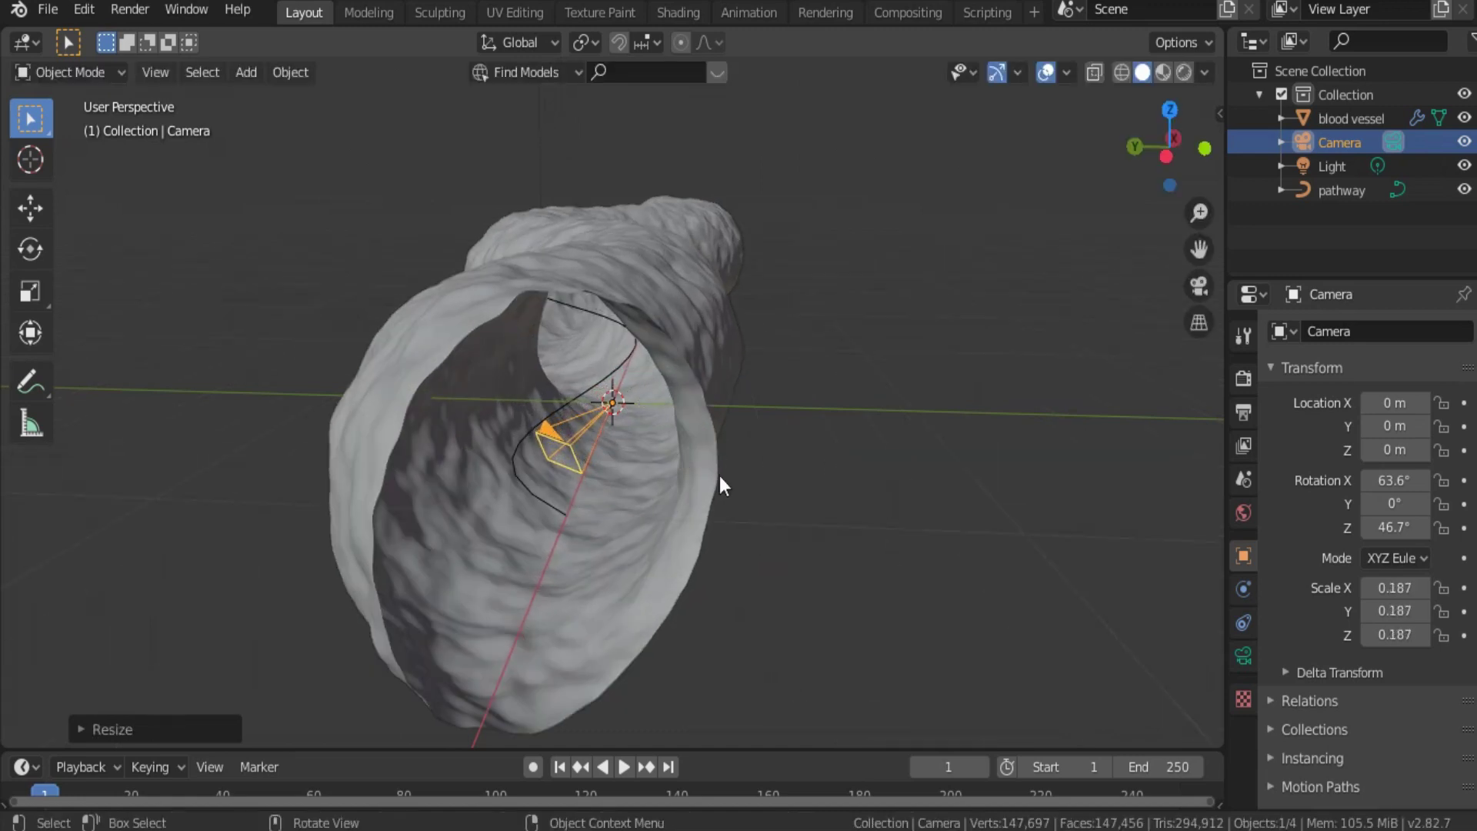
{"action": "left_click", "coordinate": [31, 206]}
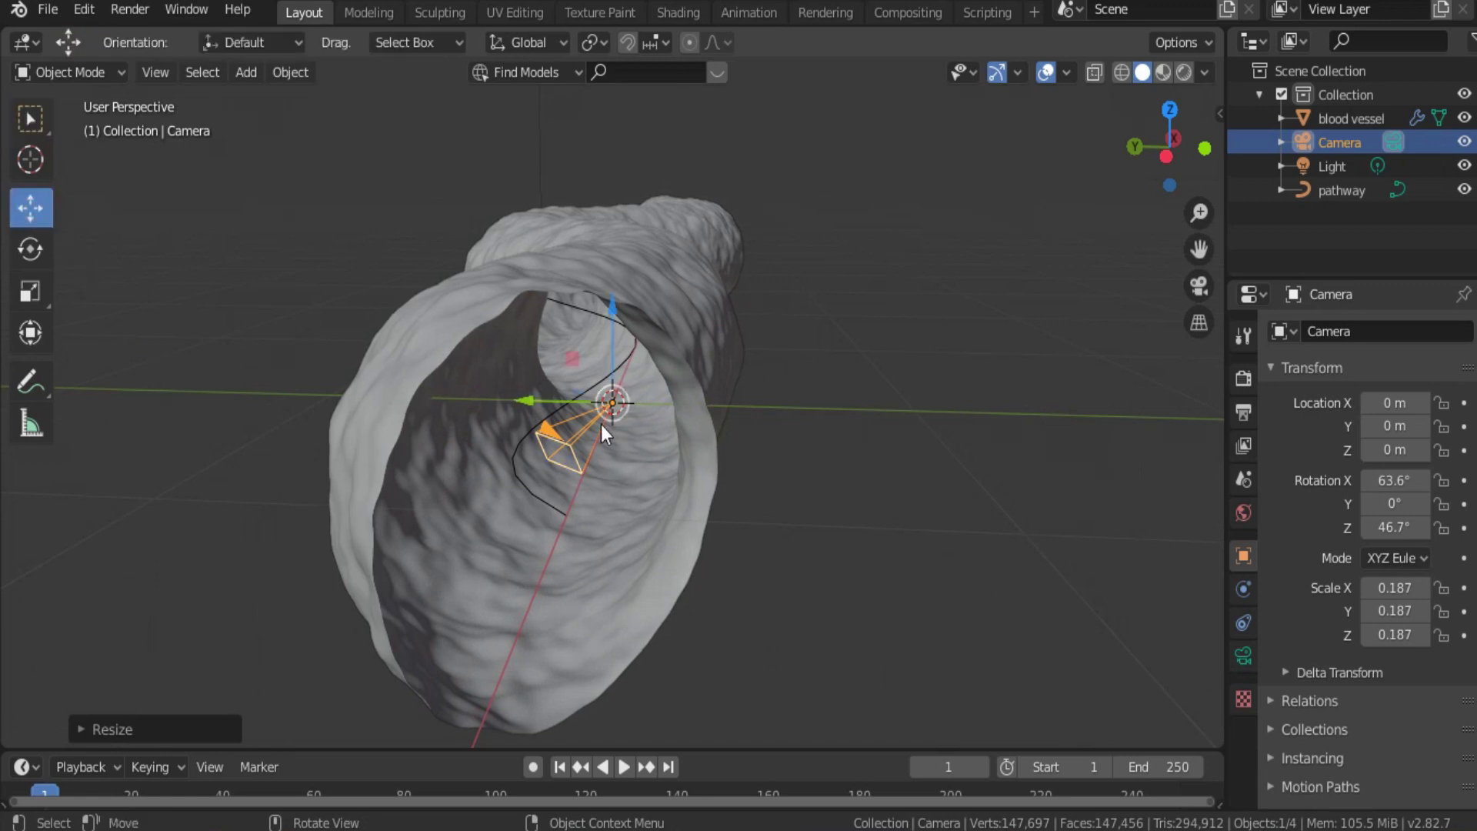
{"action": "middle_click_drag", "start_coordinate": [860, 483], "coordinate": [804, 510]}
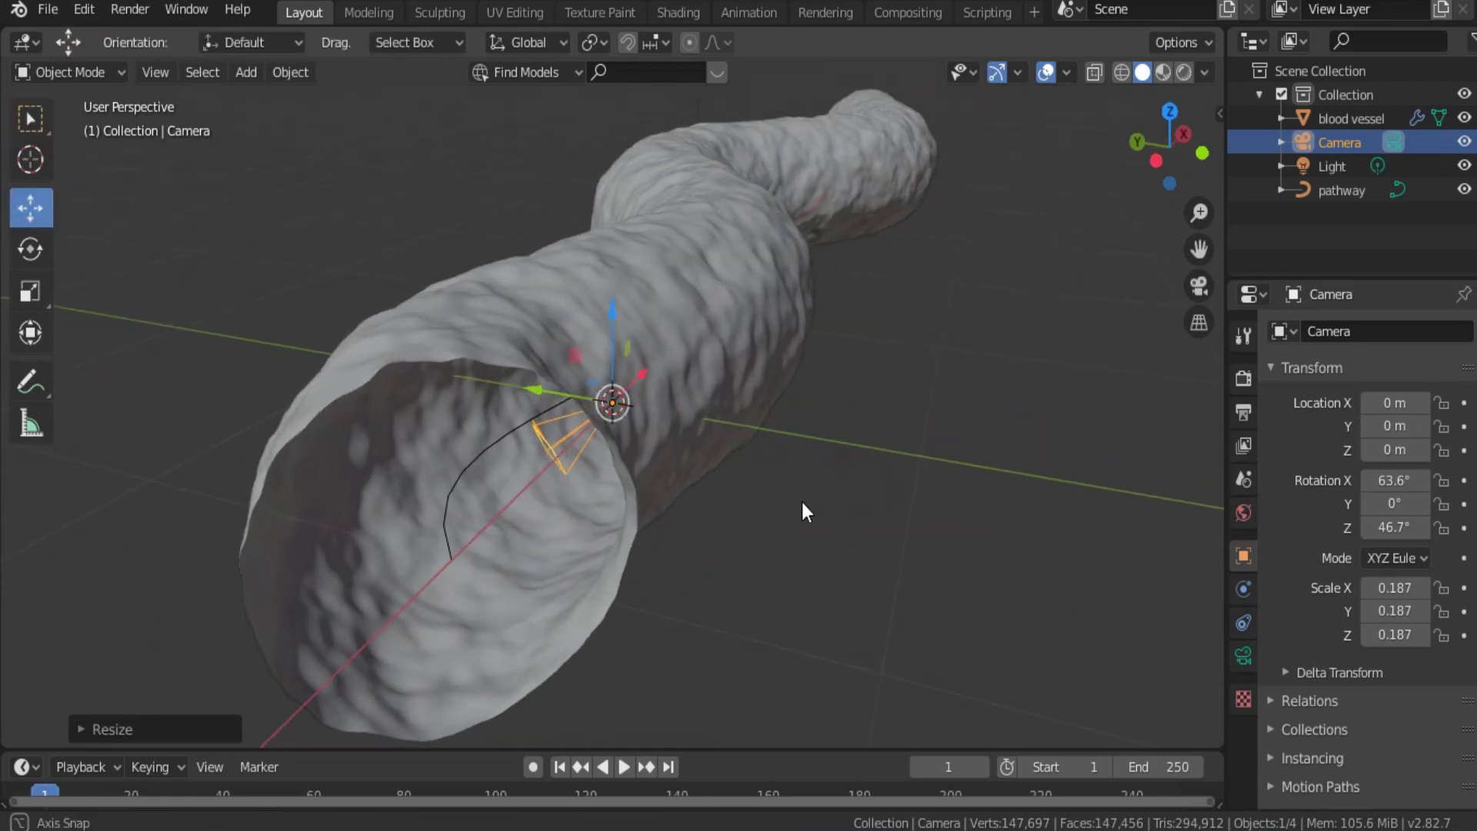
{"action": "left_click_drag", "start_coordinate": [640, 377], "coordinate": [468, 522]}
{"action": "middle_click_drag", "start_coordinate": [666, 588], "coordinate": [709, 551]}
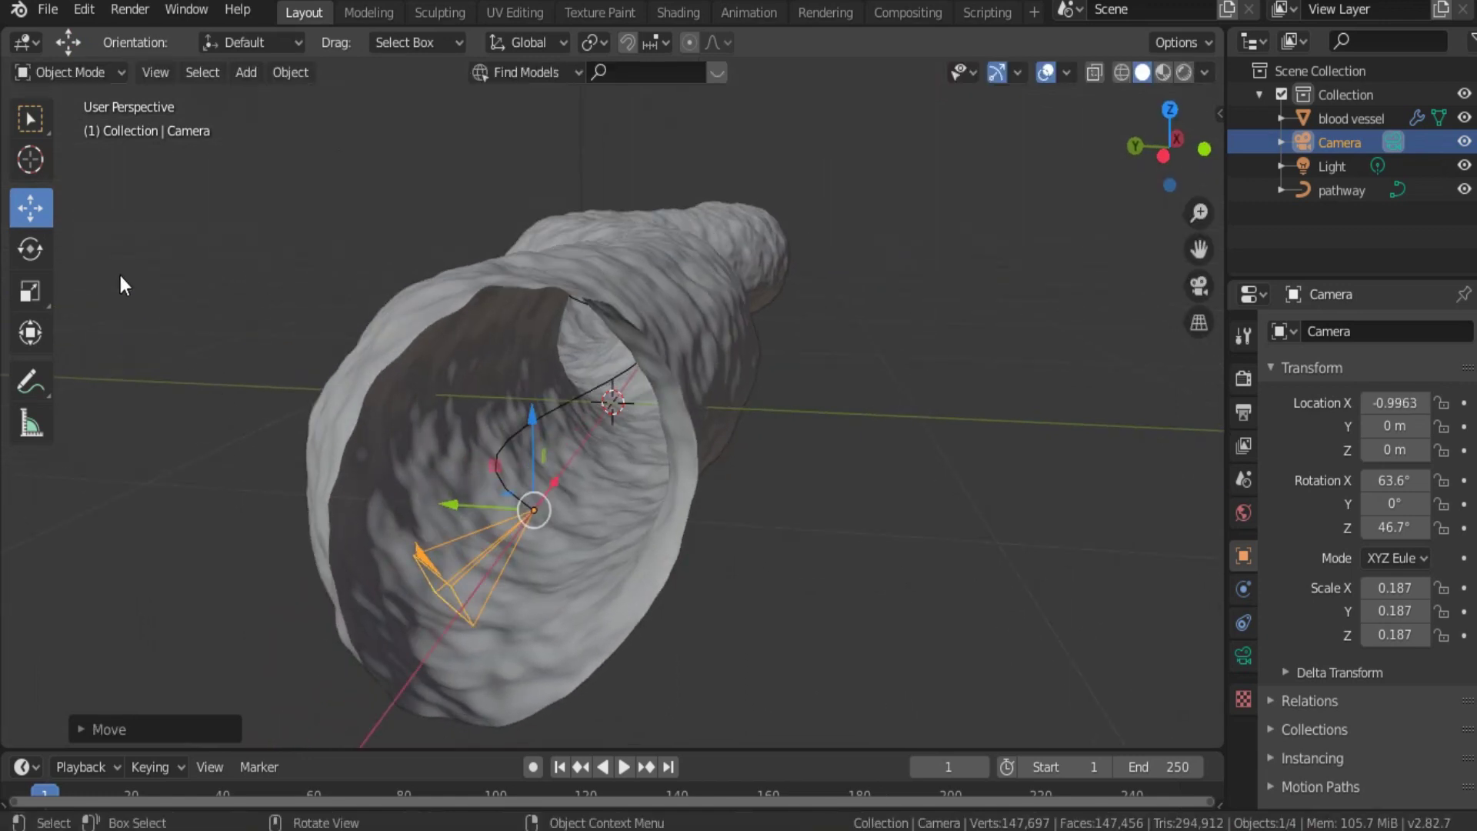
Rotate the camera to X 82.7°, Y 3.18°, Z -81.8°, checking through camera view and back.
{"action": "left_click", "coordinate": [30, 249]}
{"action": "left_click_drag", "start_coordinate": [585, 537], "coordinate": [496, 525]}
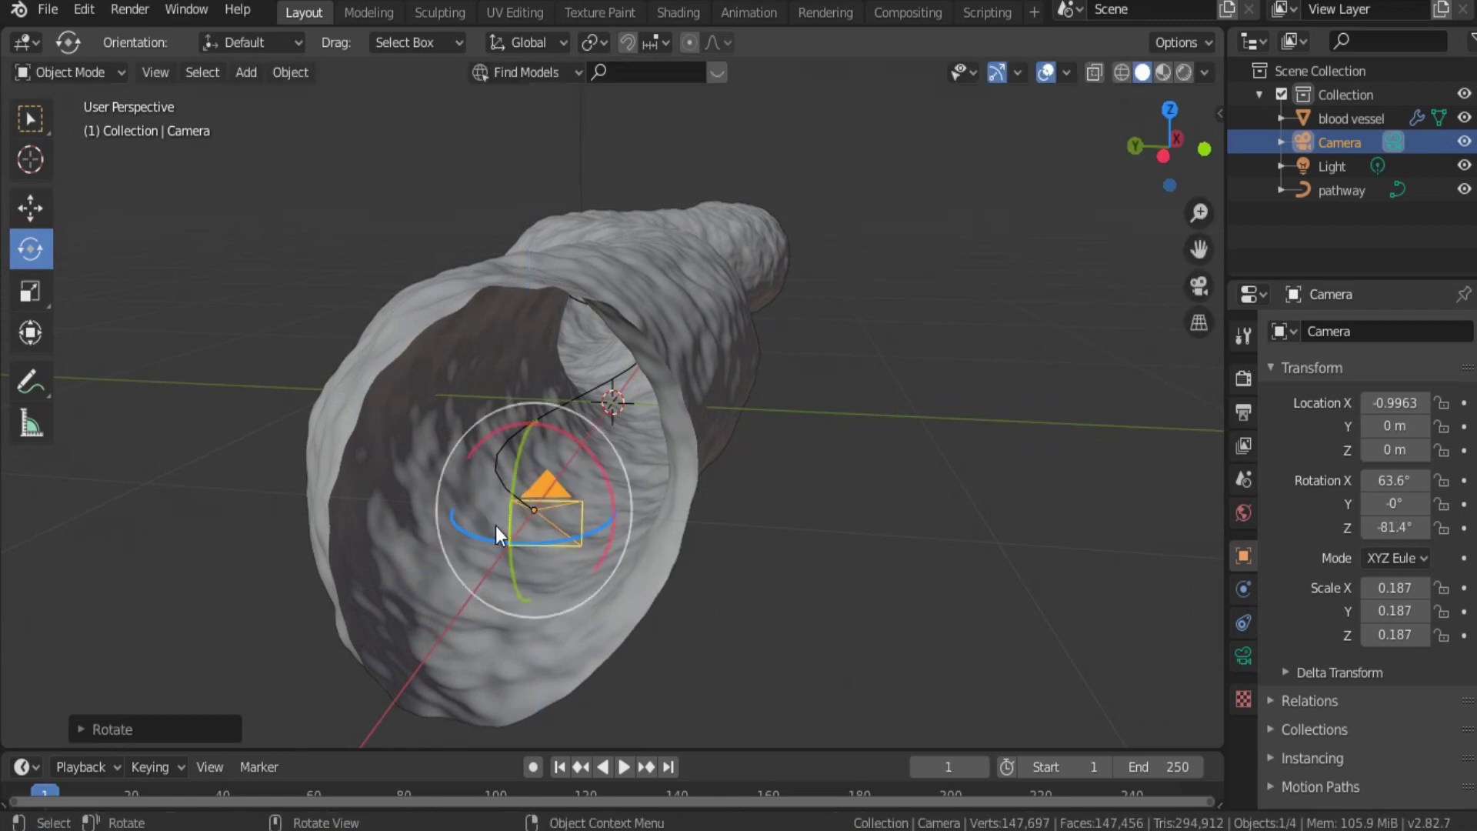
{"action": "left_click_drag", "start_coordinate": [517, 460], "coordinate": [529, 483]}
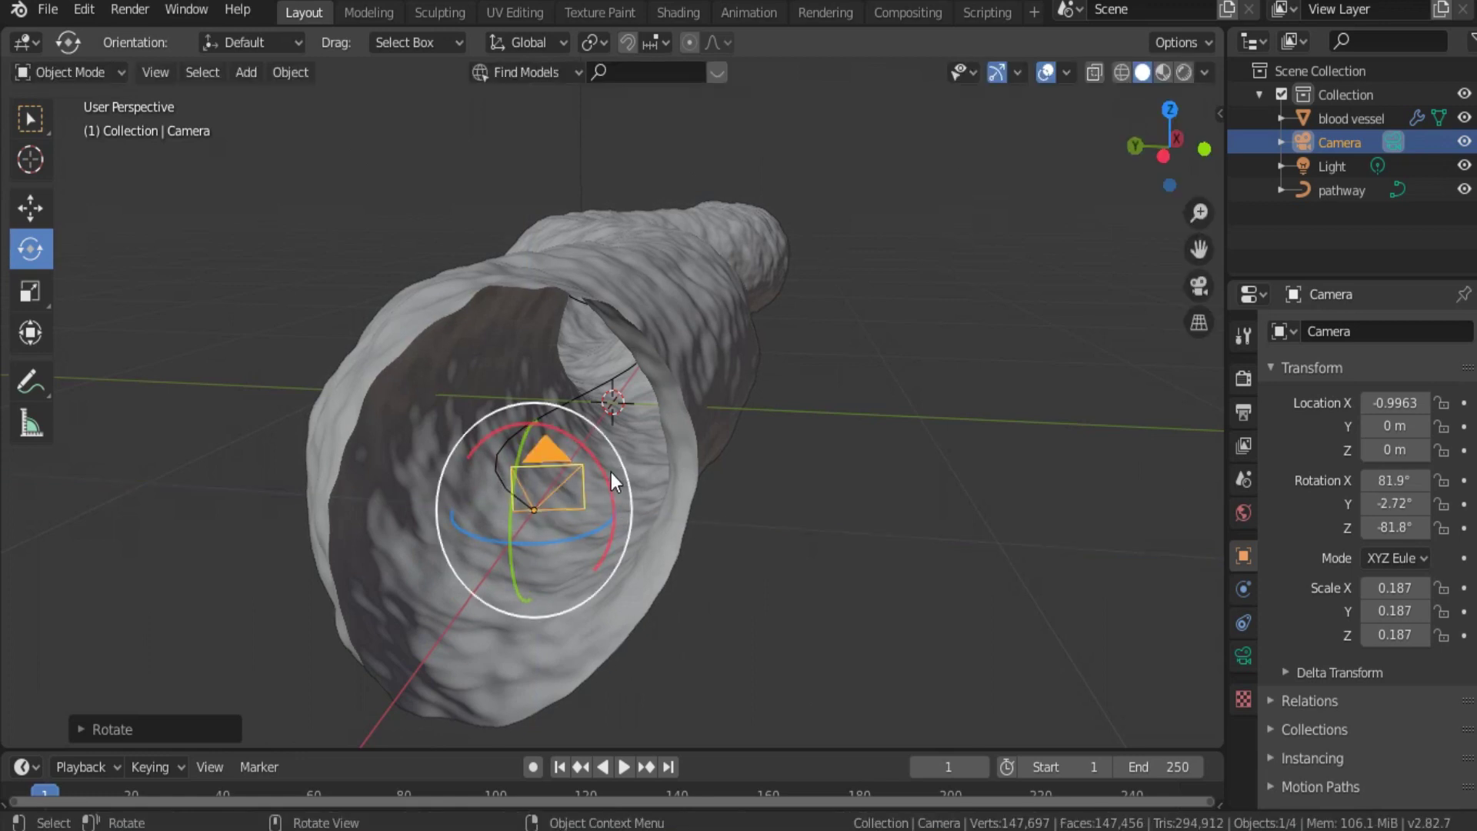
{"action": "left_click_drag", "start_coordinate": [609, 475], "coordinate": [607, 489]}
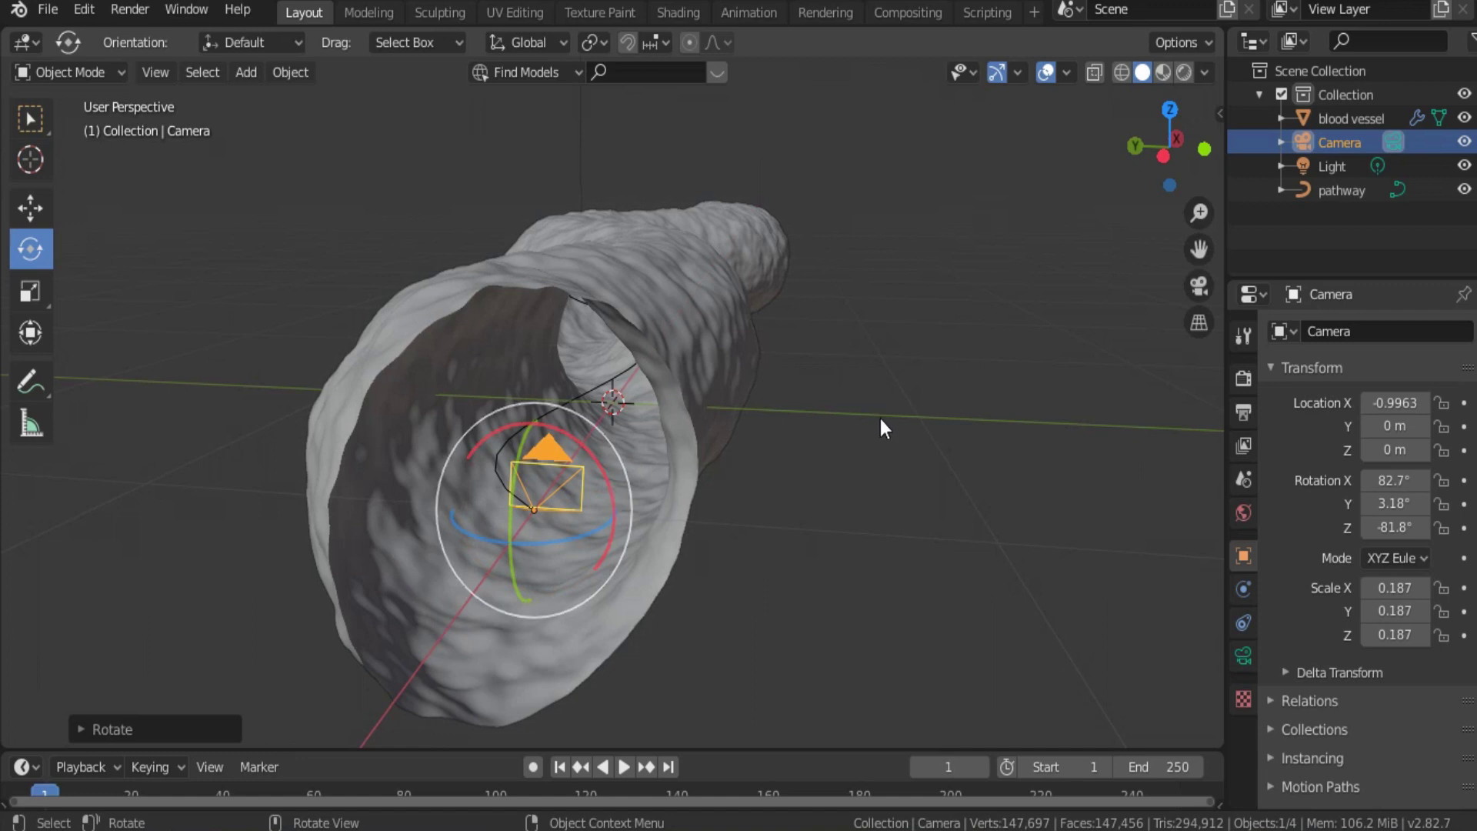
{"action": "left_click", "coordinate": [1197, 288]}
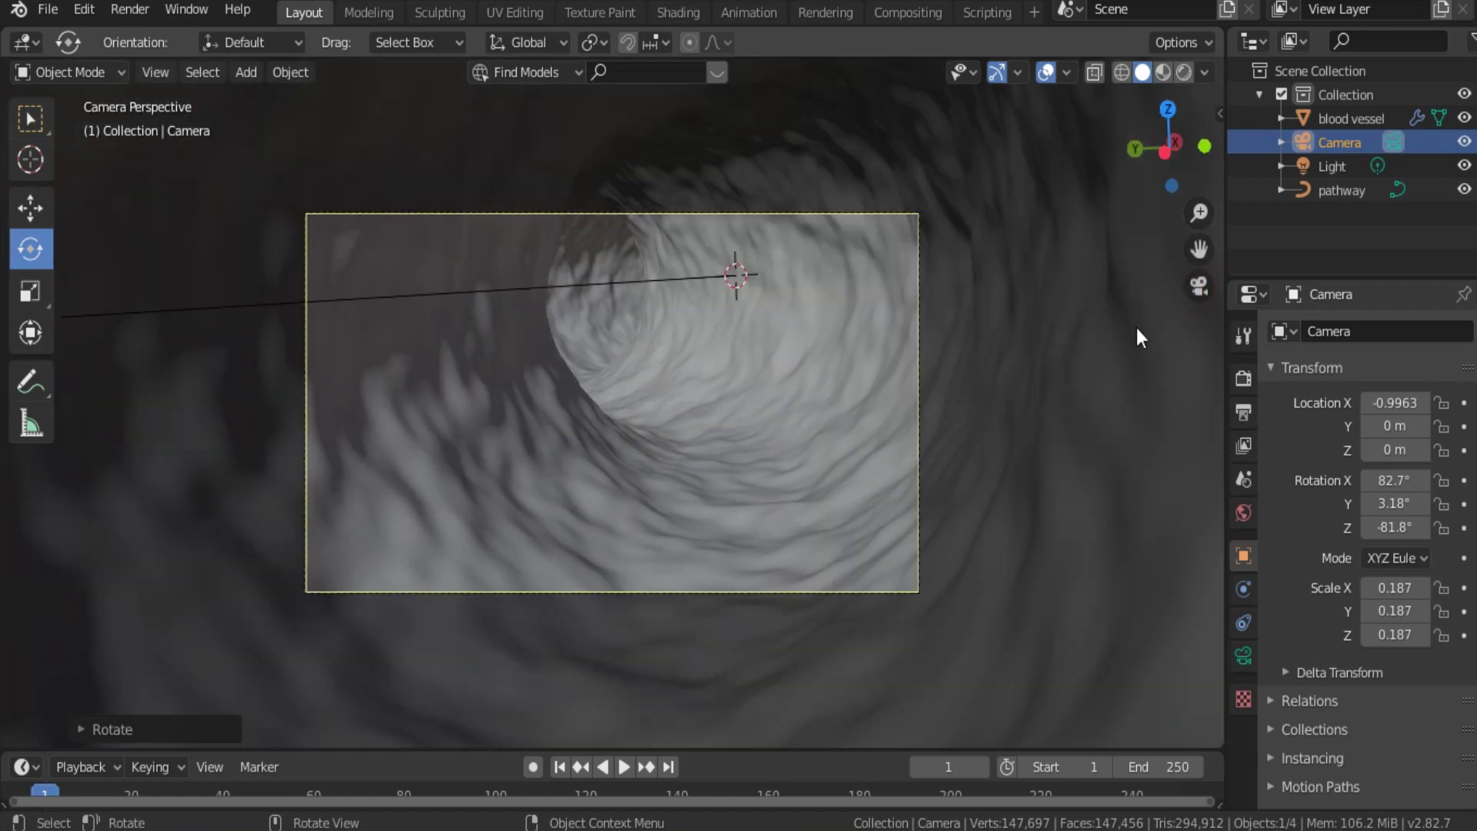
{"action": "left_click", "coordinate": [1196, 291]}
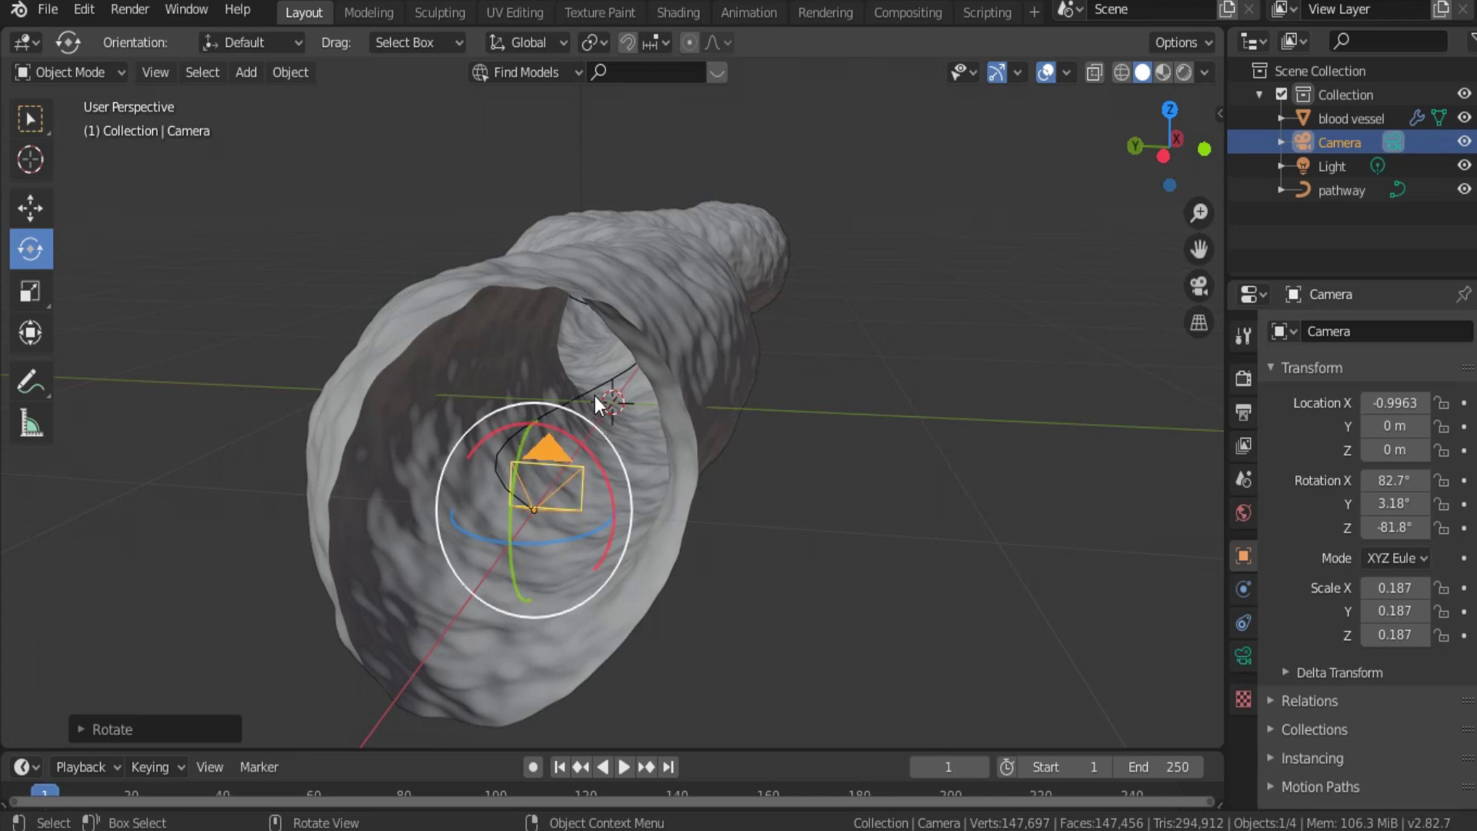
Parent the camera to the pathway curve with Ctrl+P and play the animation.
{"action": "left_click", "coordinate": [1333, 190], "text": "ctrl"}
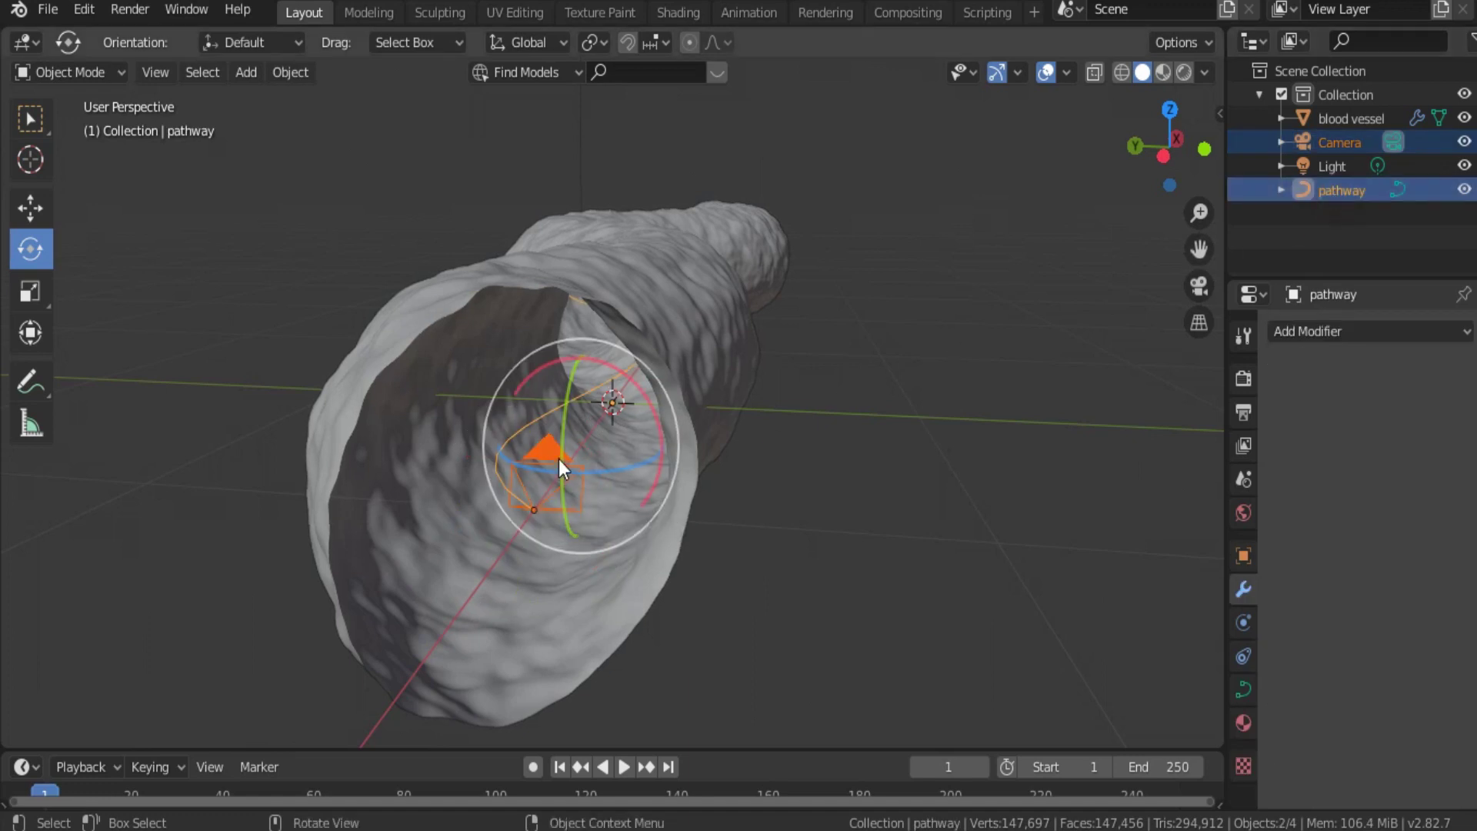
{"action": "key", "text": "ctrl+p"}
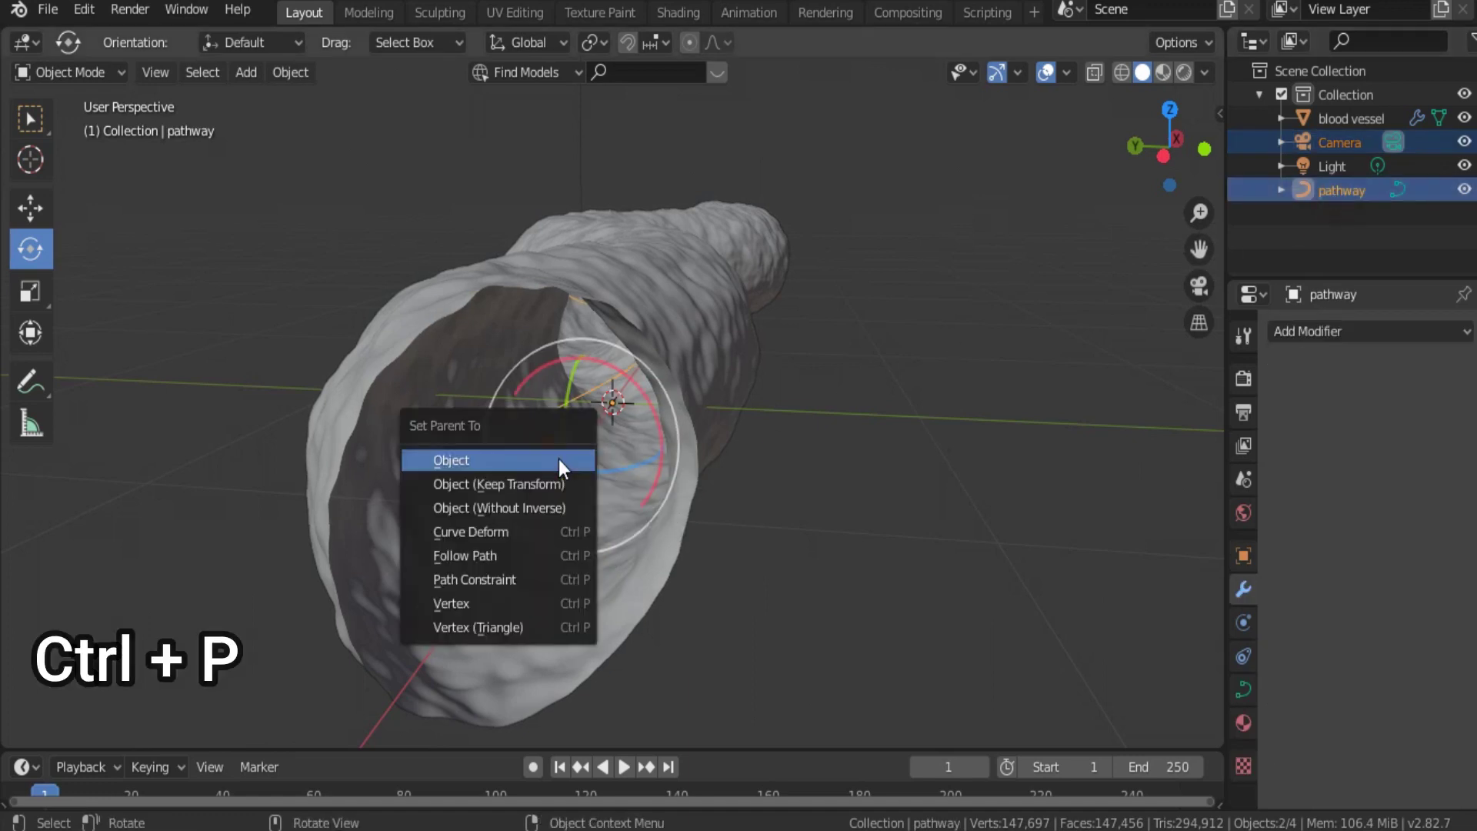
{"action": "left_click", "coordinate": [491, 551]}
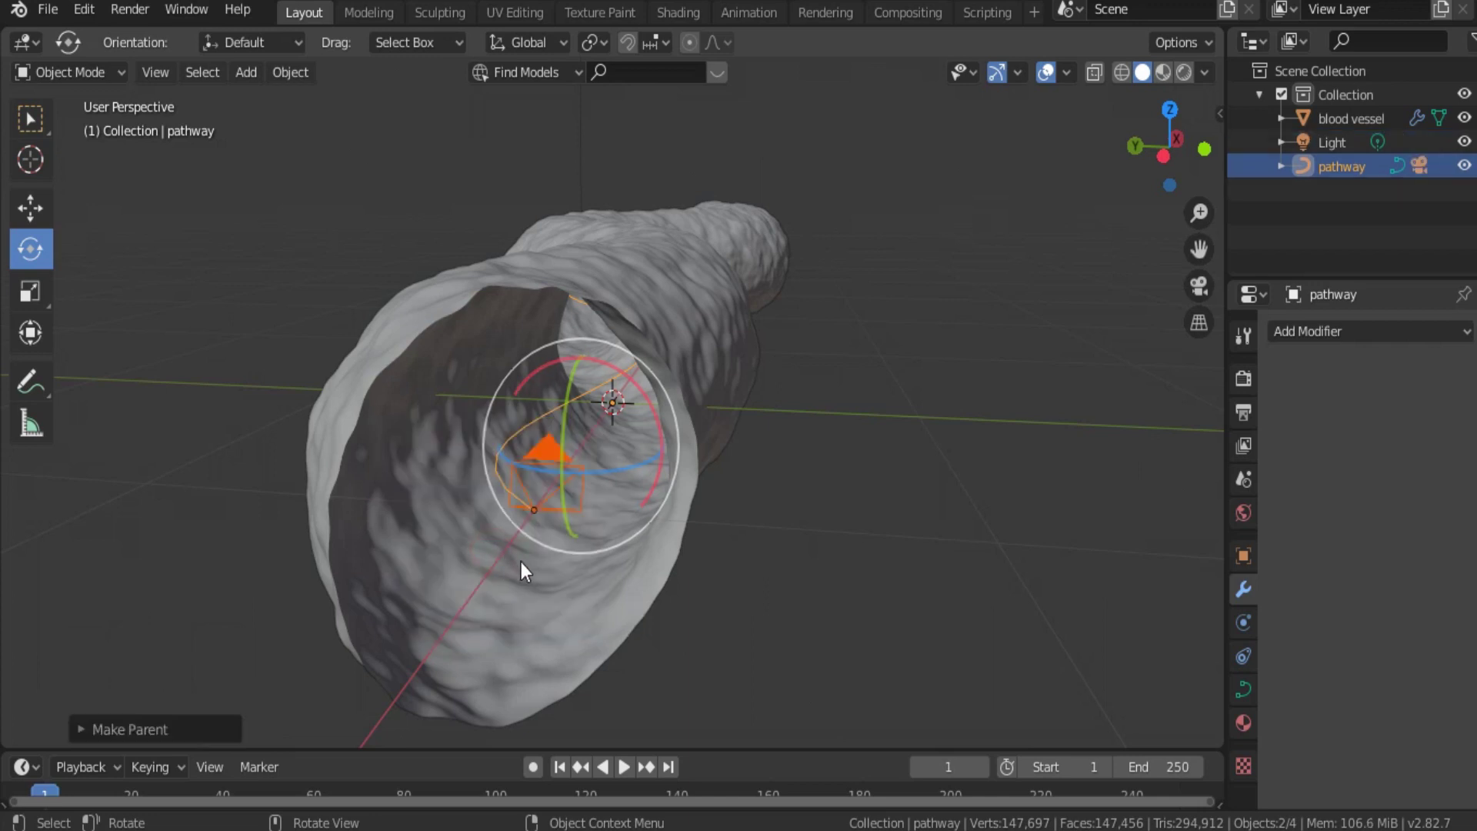
{"action": "left_click", "coordinate": [625, 767]}
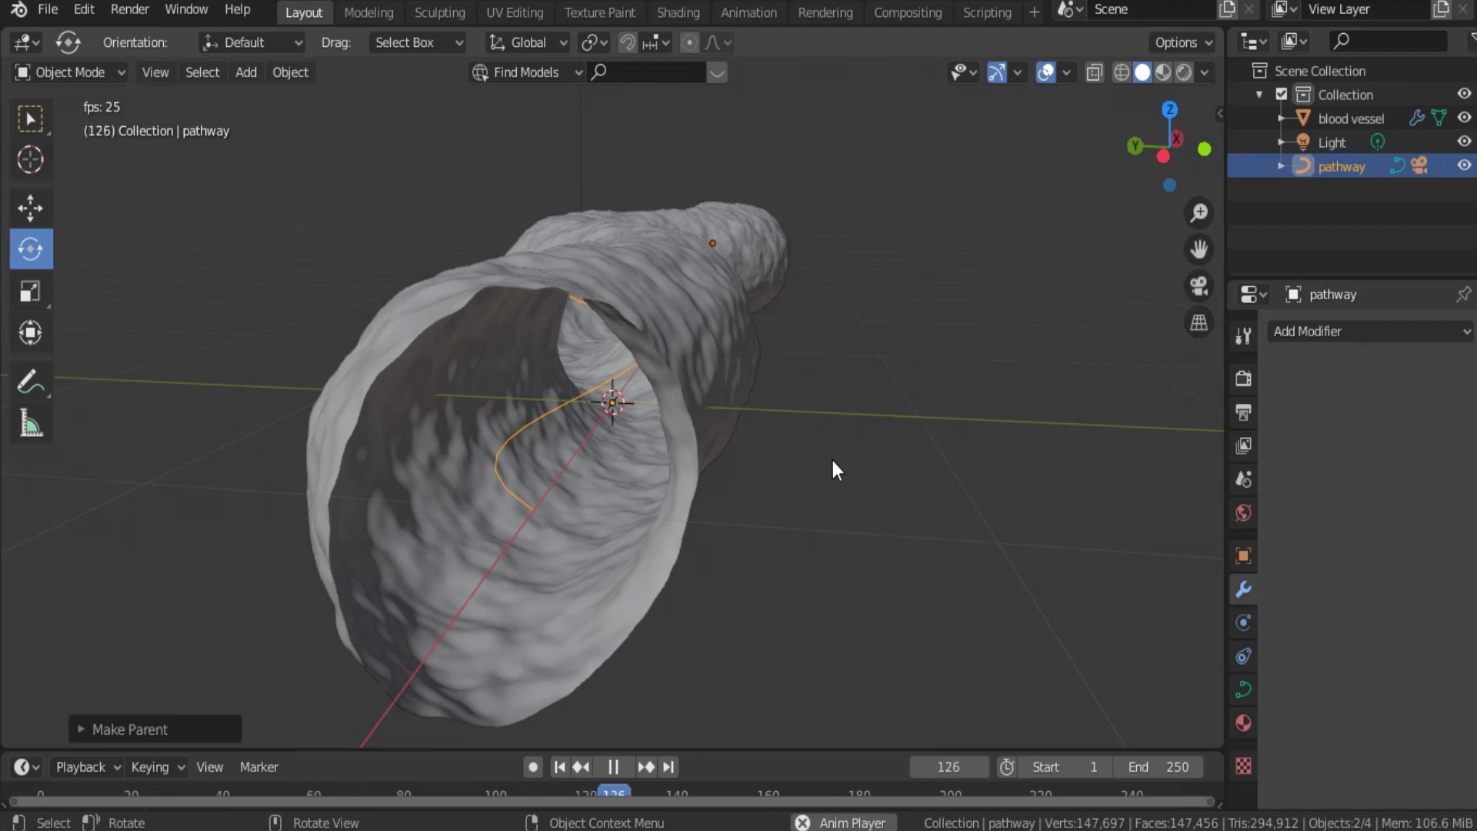
Stop playback at frame 1 and view the vessel from the top with X-ray on to check the path.
{"action": "key", "text": "KP_7"}
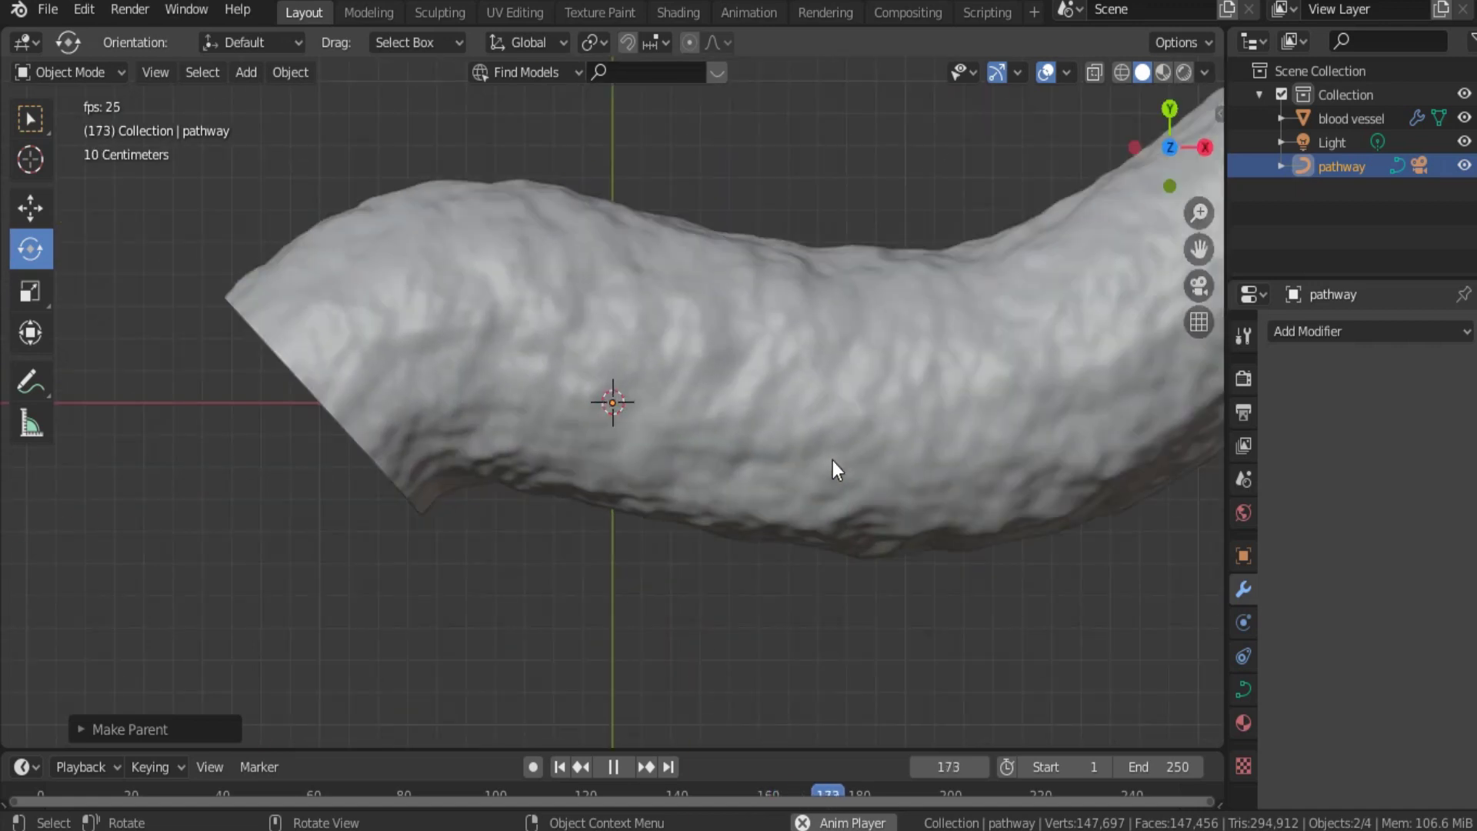
{"action": "key", "text": "space"}
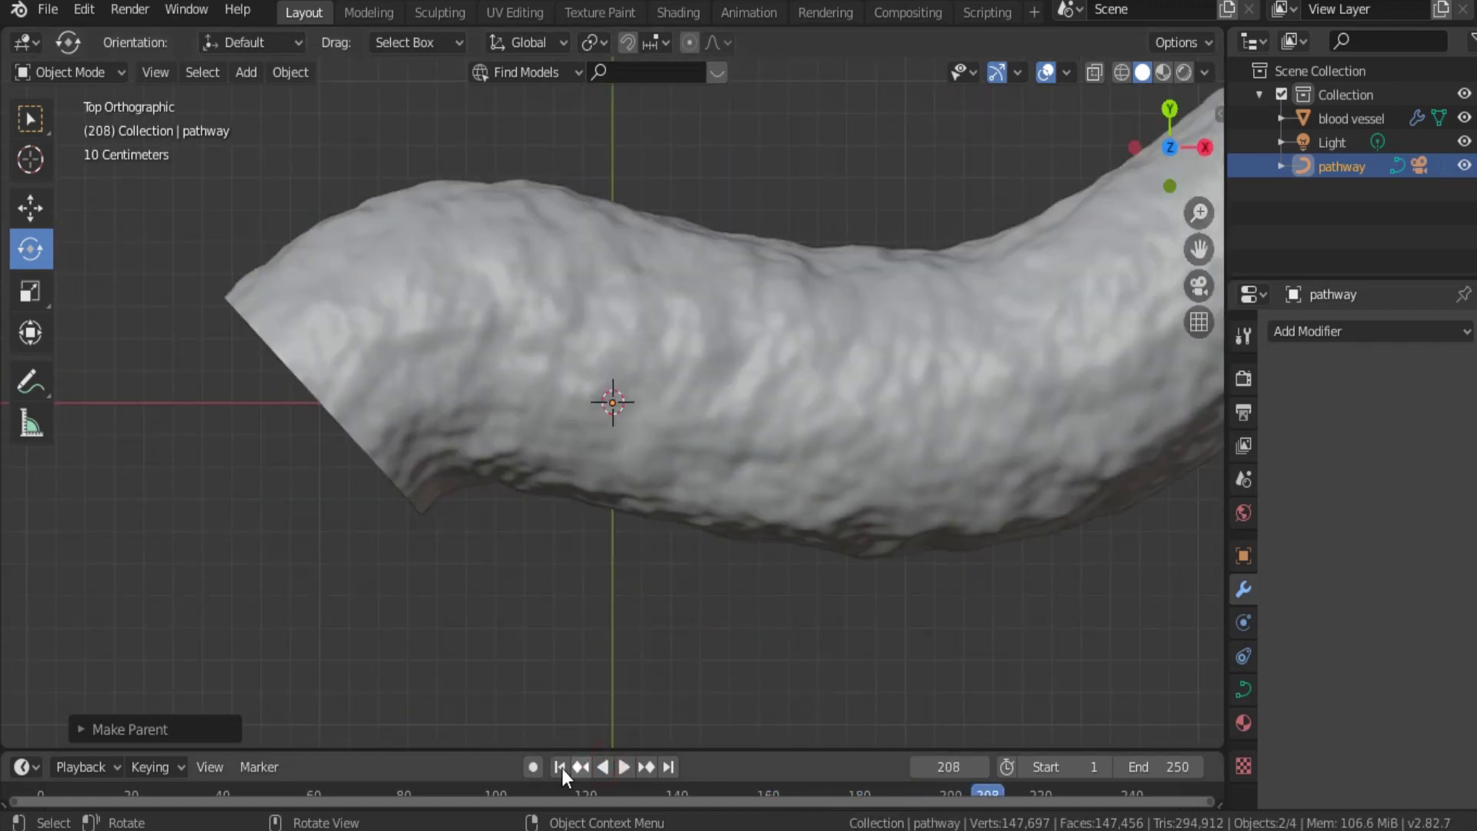
{"action": "left_click", "coordinate": [560, 767]}
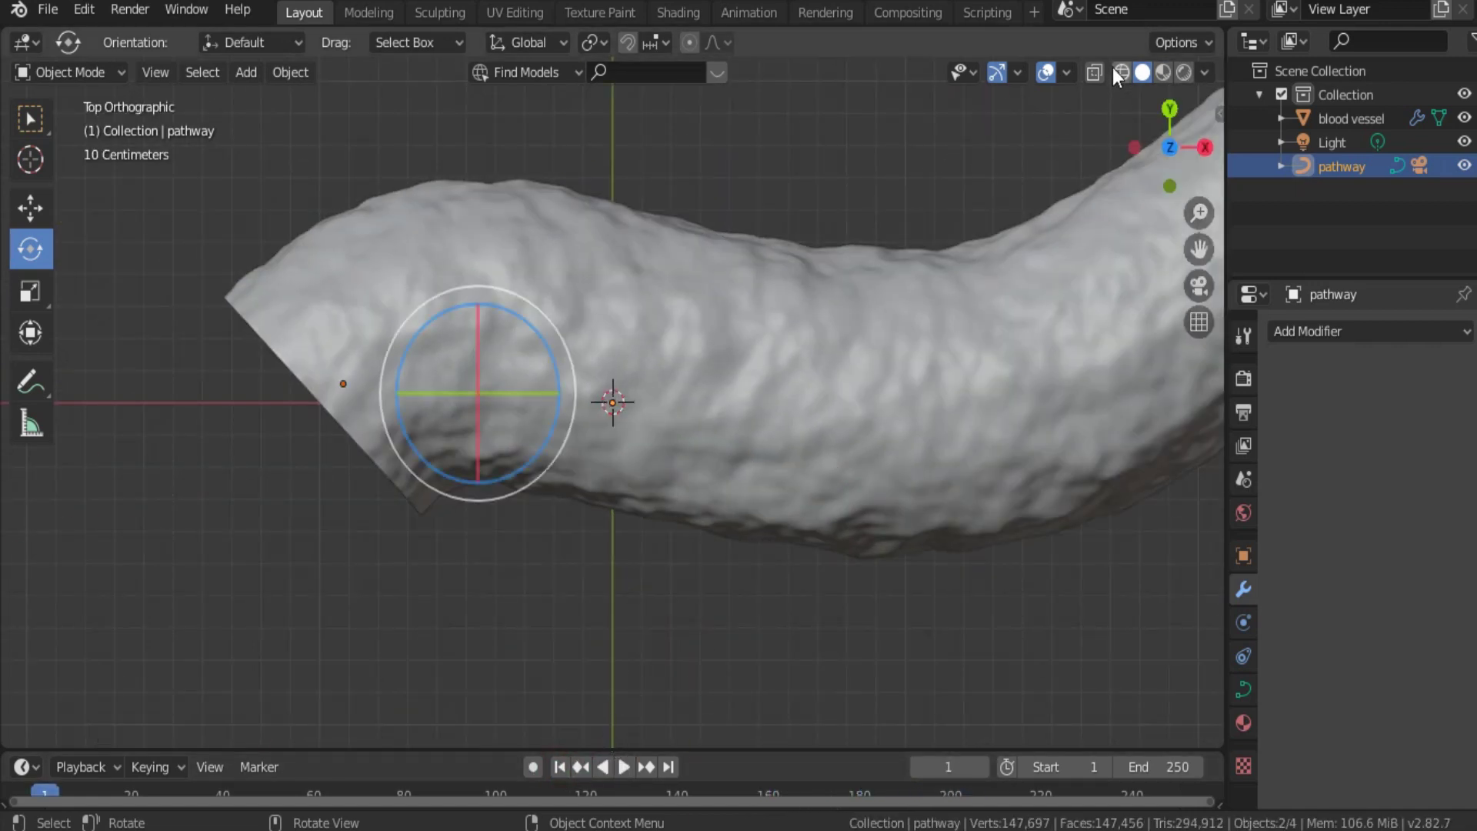
{"action": "left_click", "coordinate": [1093, 74]}
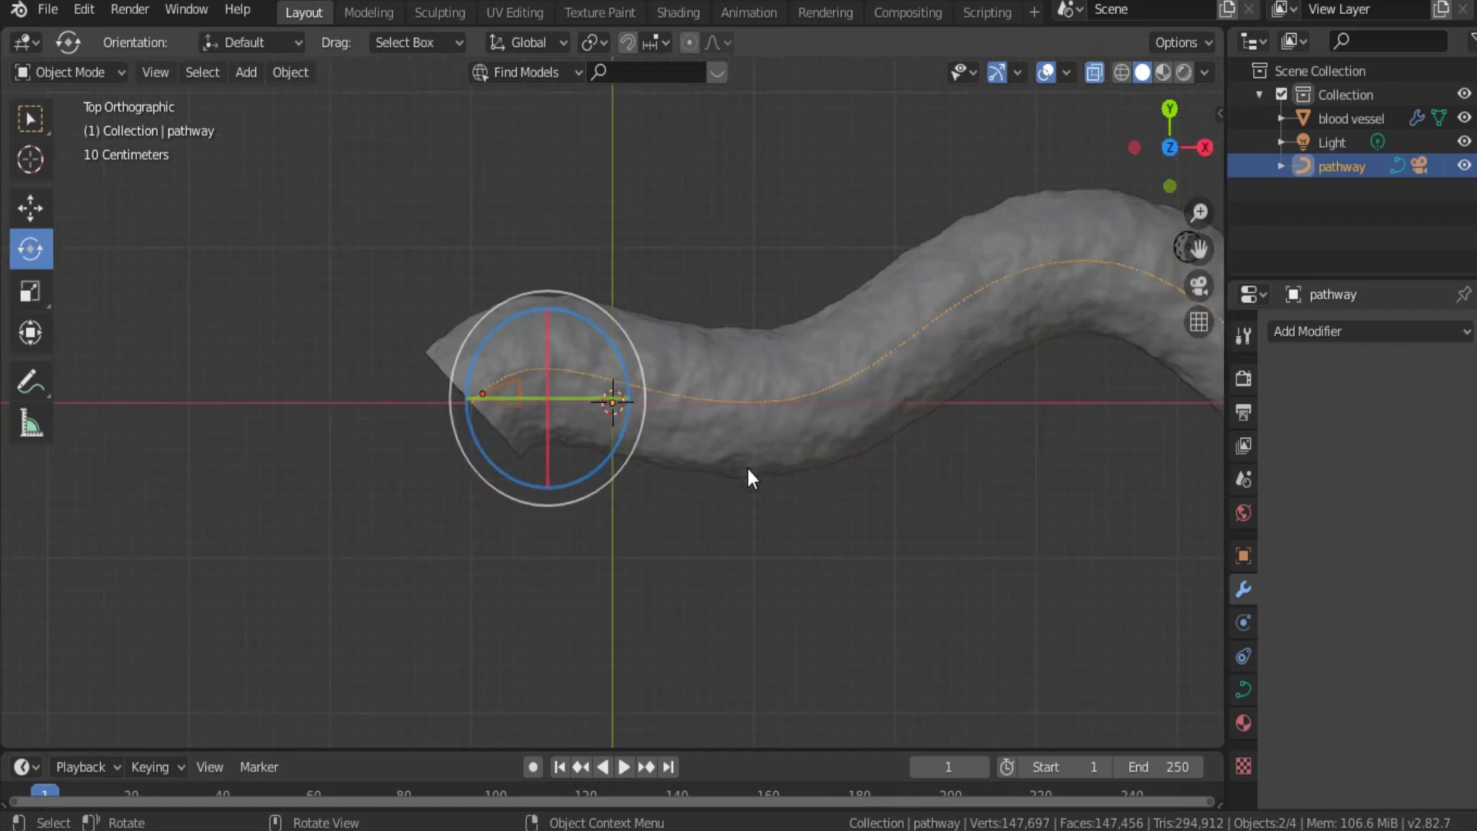
{"action": "left_click_drag", "start_coordinate": [1198, 248], "coordinate": [850, 231]}
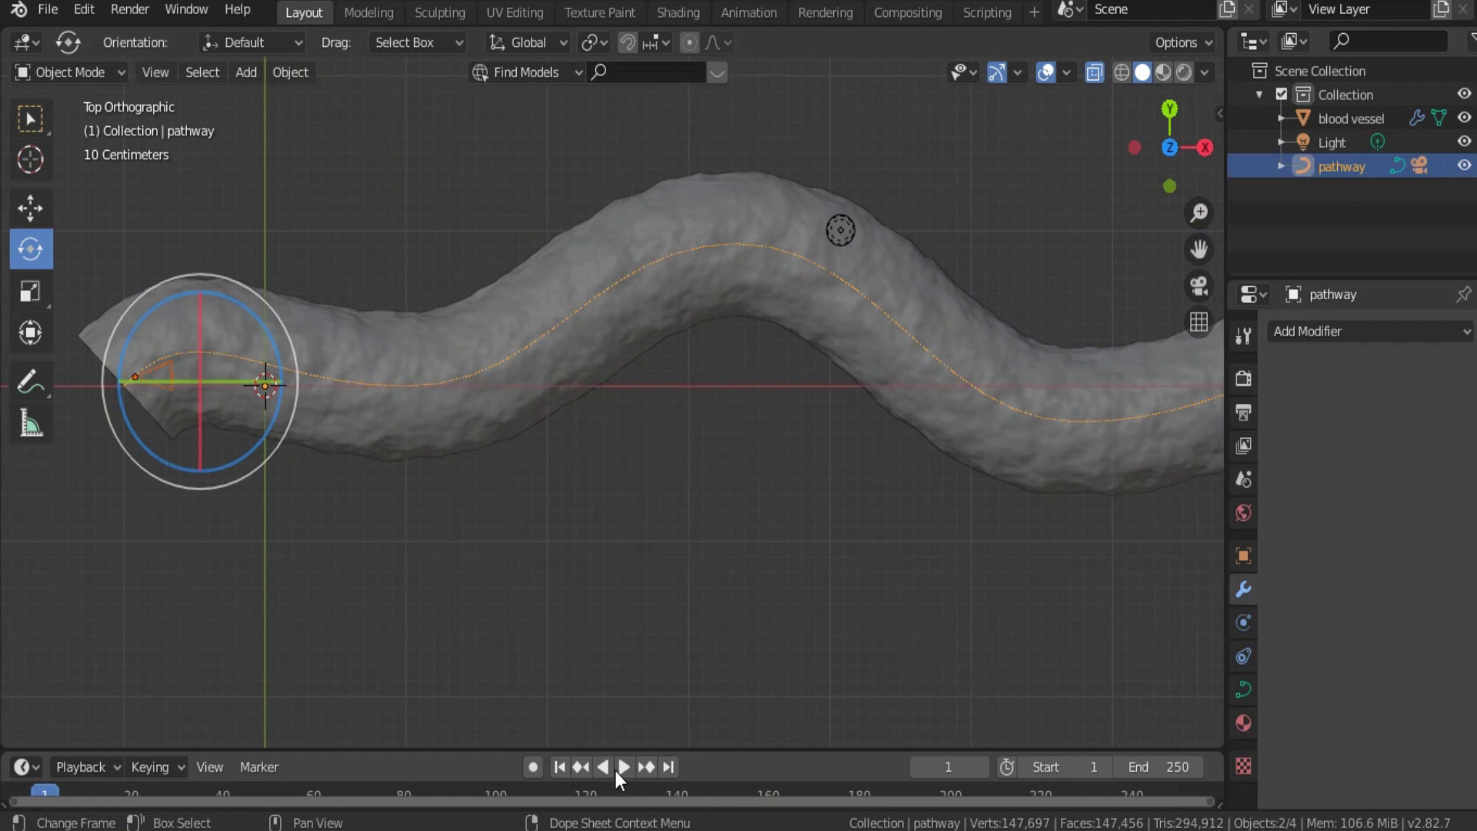
Replay the animation, rewind to frame 1, and return to perspective with X-ray off.
{"action": "left_click", "coordinate": [624, 766]}
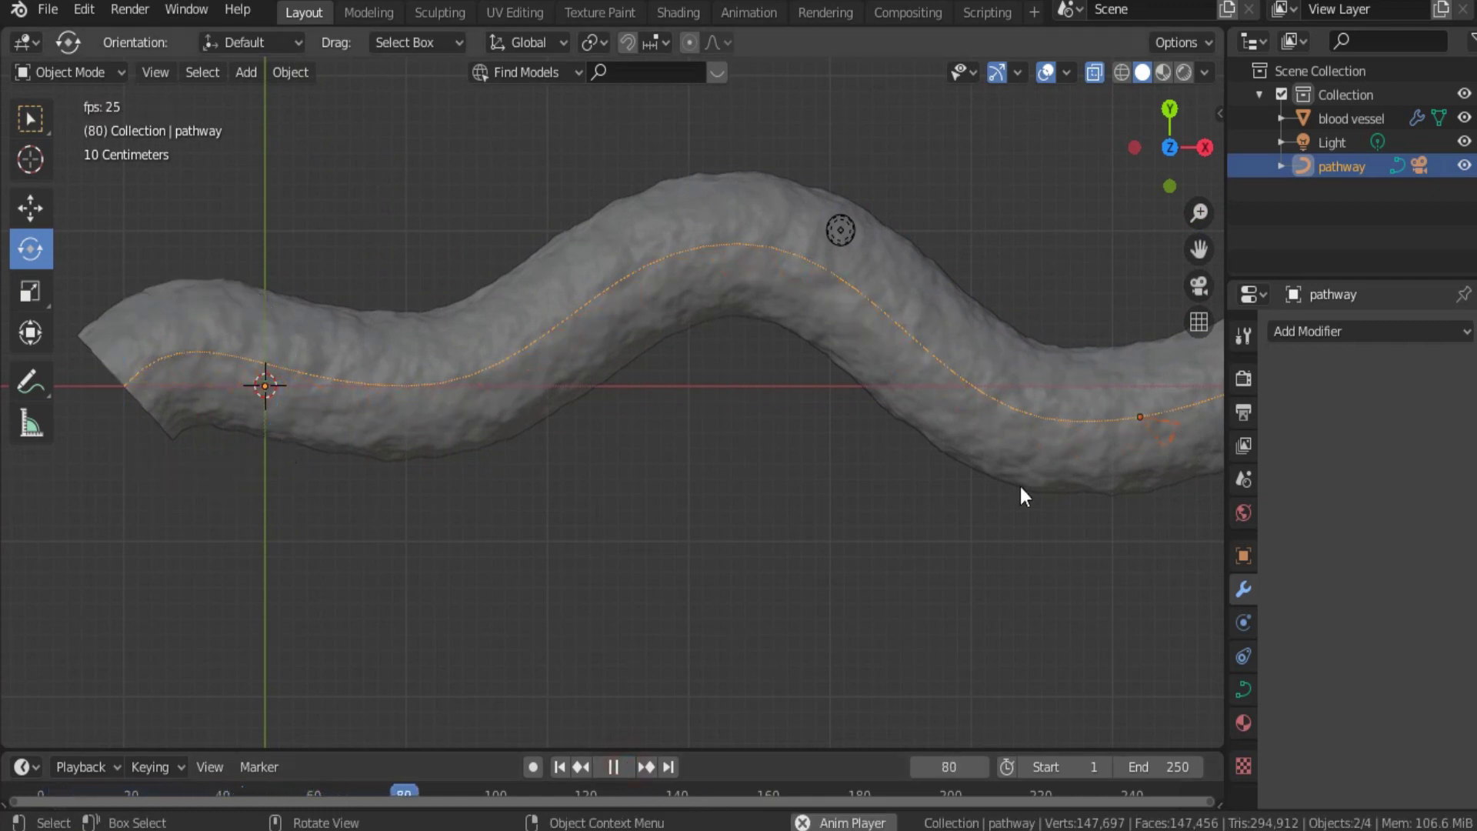
{"action": "left_click", "coordinate": [613, 766]}
{"action": "left_click", "coordinate": [560, 766]}
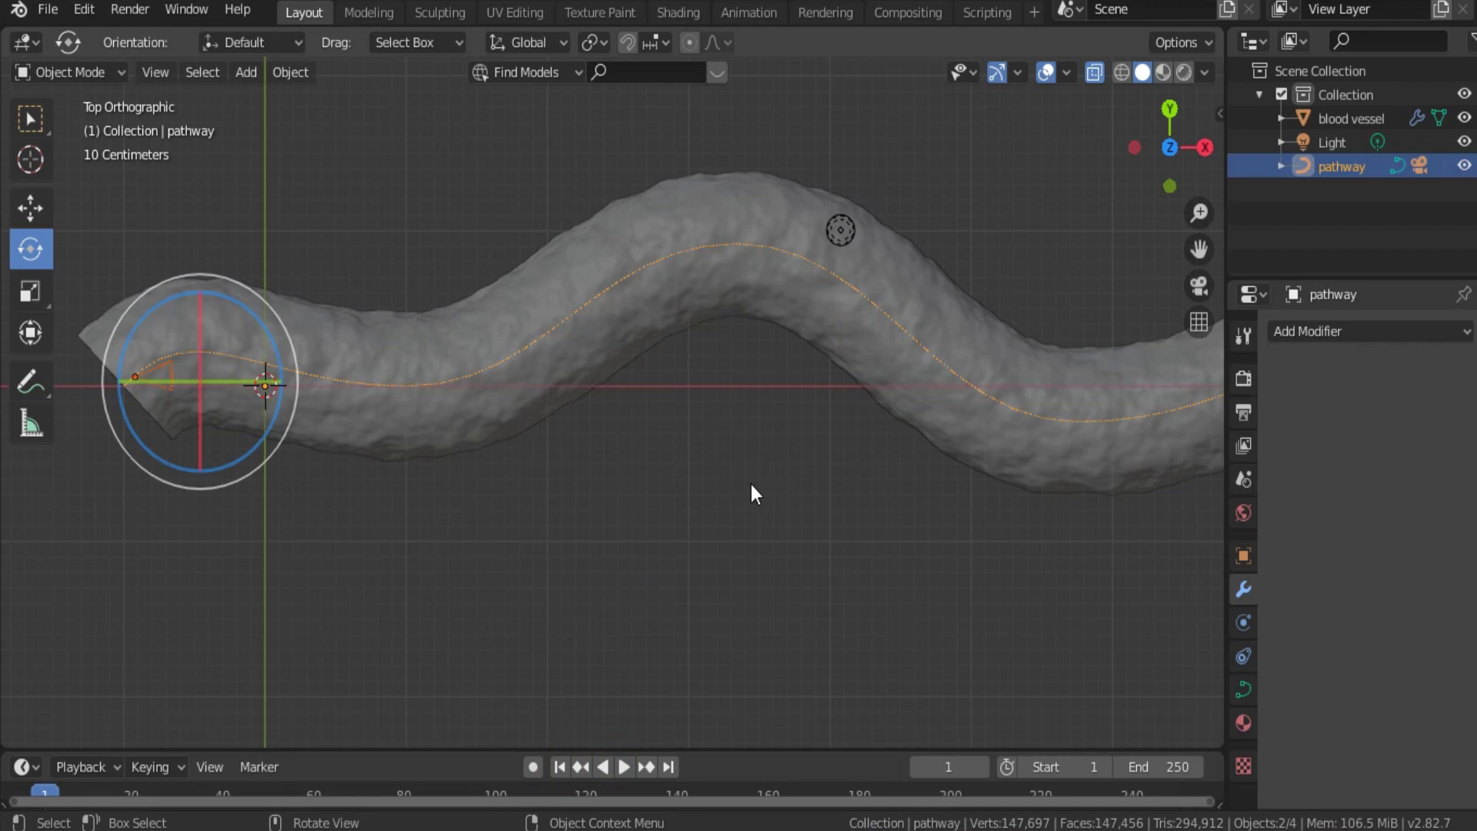
{"action": "middle_click_drag", "start_coordinate": [752, 484], "coordinate": [1032, 195]}
{"action": "left_click", "coordinate": [1093, 75]}
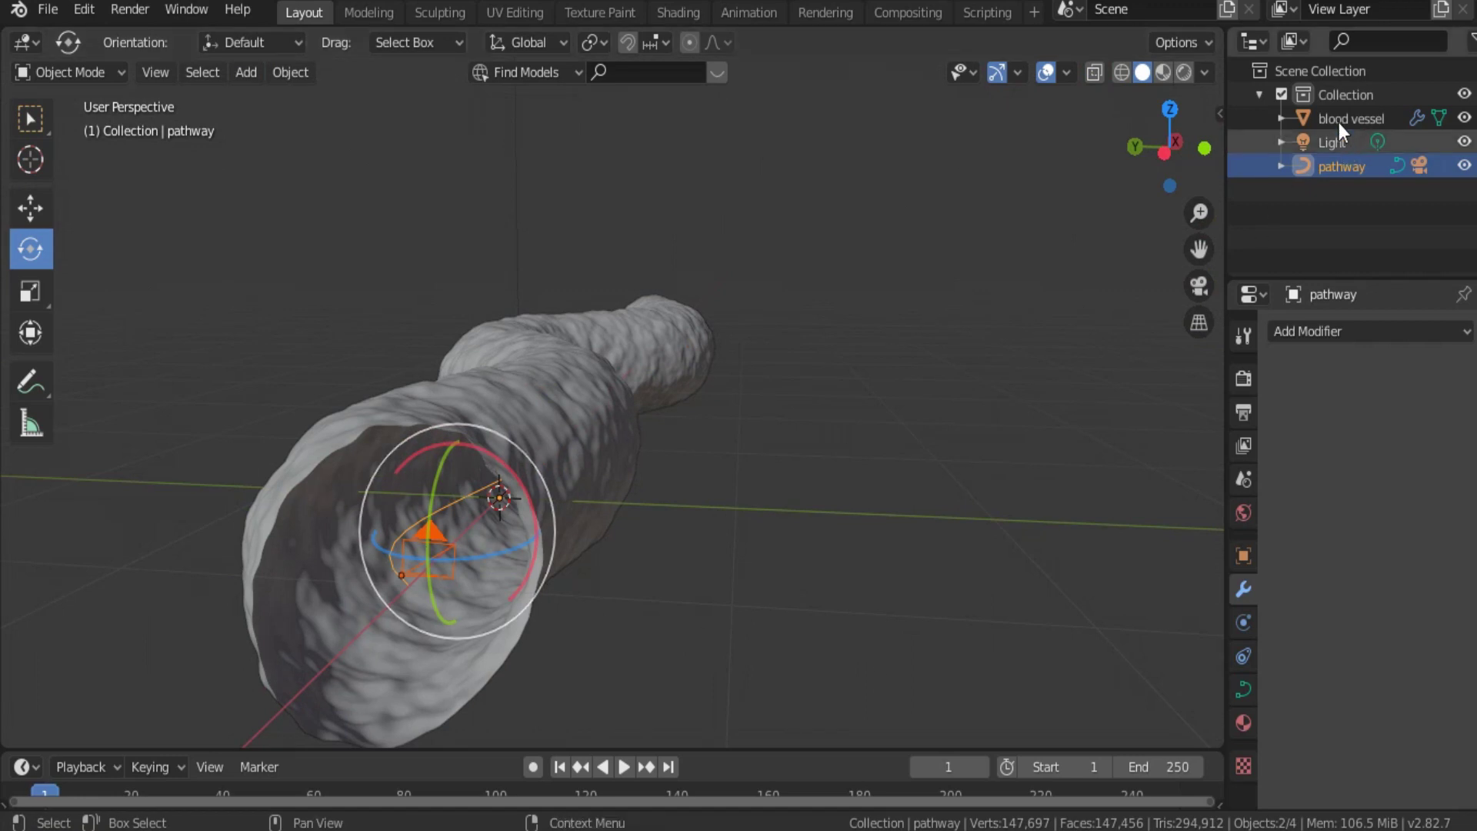
Set the pathway curve's Path Animation Frames to 400.
{"action": "left_click", "coordinate": [1243, 688]}
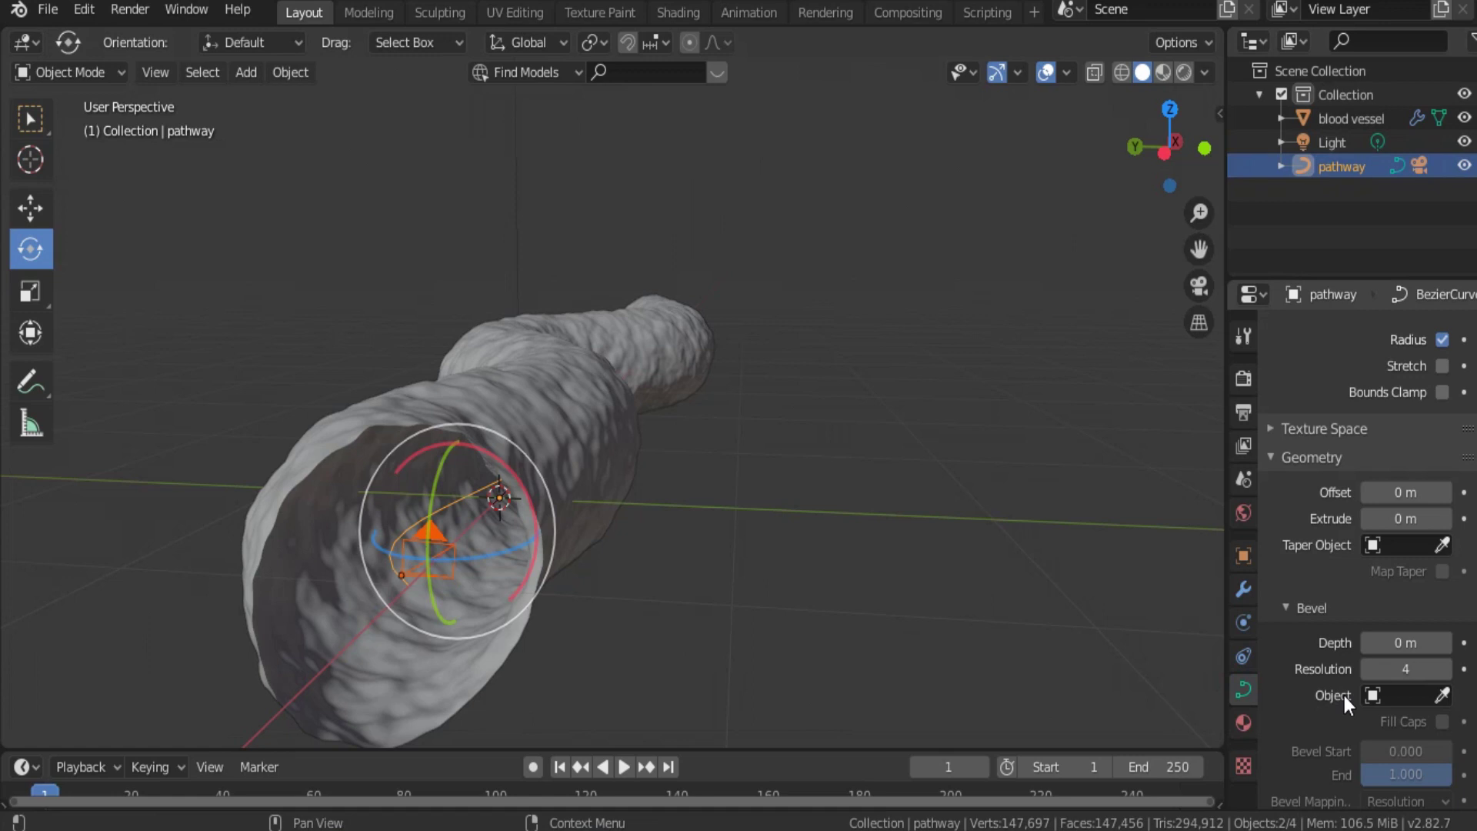
{"action": "scroll", "coordinate": [1346, 677], "scroll_direction": "down", "scroll_amount": 5}
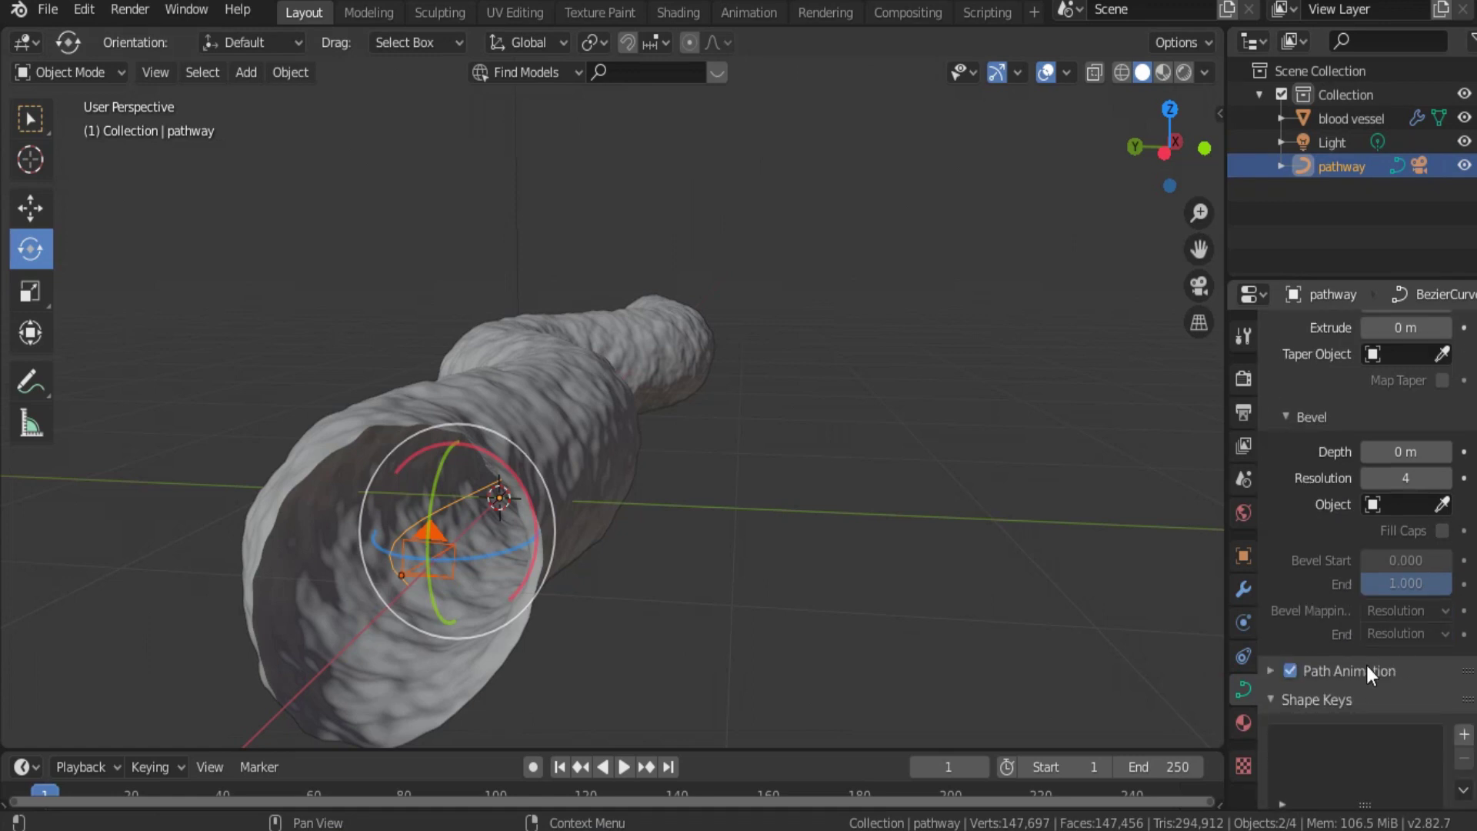
{"action": "left_click", "coordinate": [1366, 668]}
{"action": "scroll", "coordinate": [1322, 671], "scroll_direction": "down", "scroll_amount": 3}
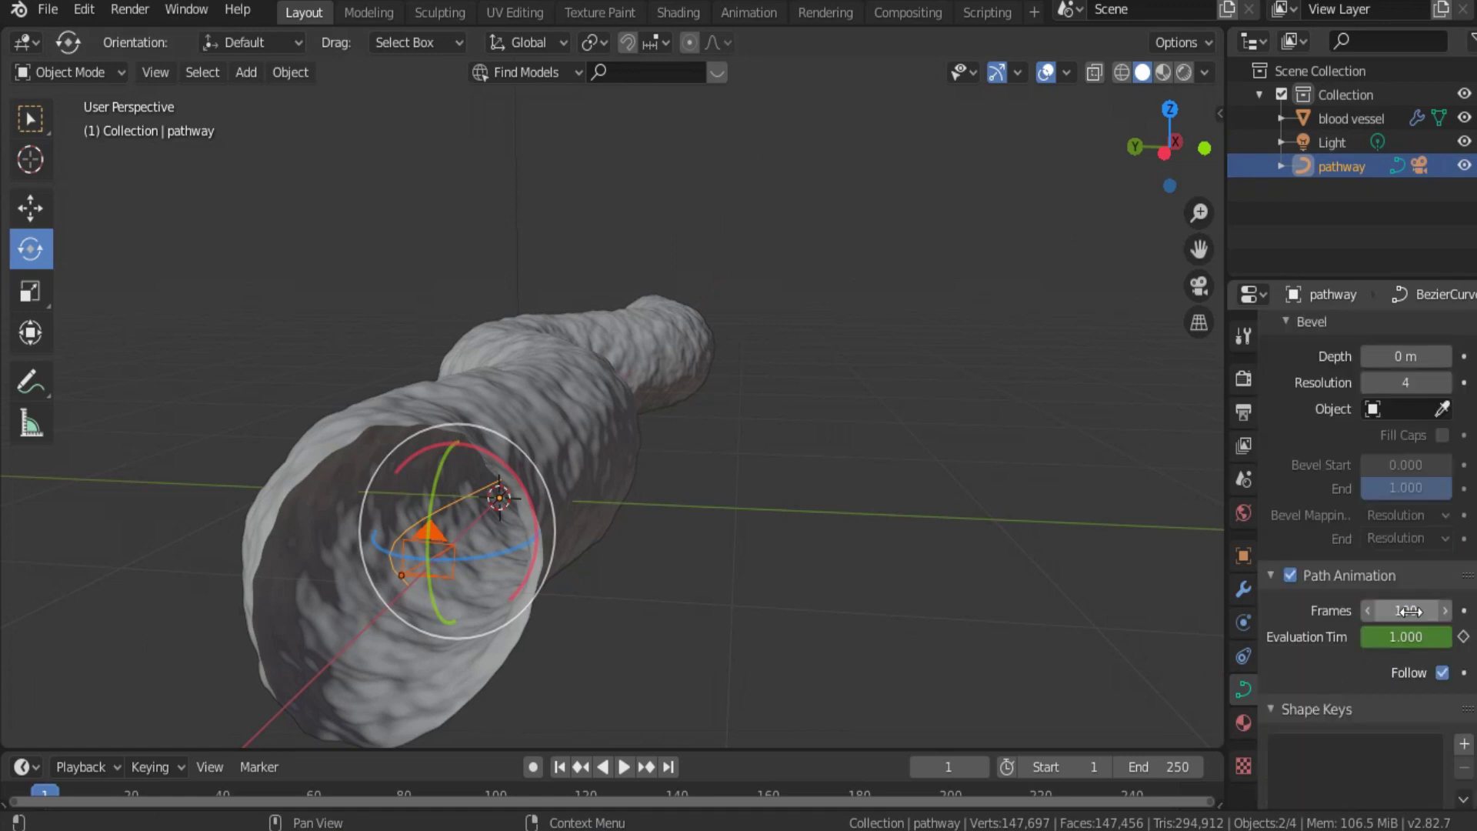
{"action": "left_click", "coordinate": [1409, 610]}
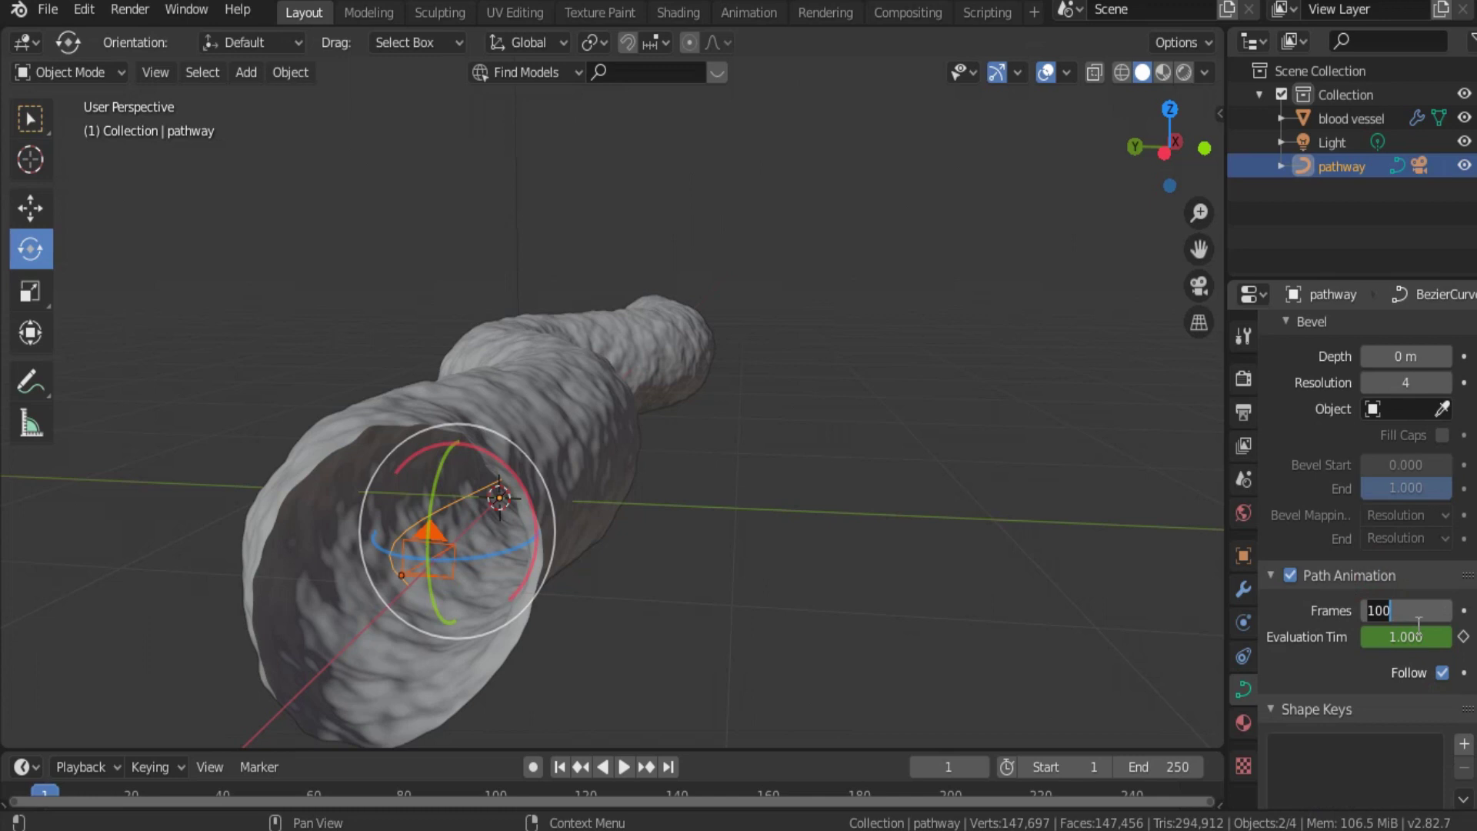
{"action": "type", "text": "400"}
{"action": "key", "text": "Return"}
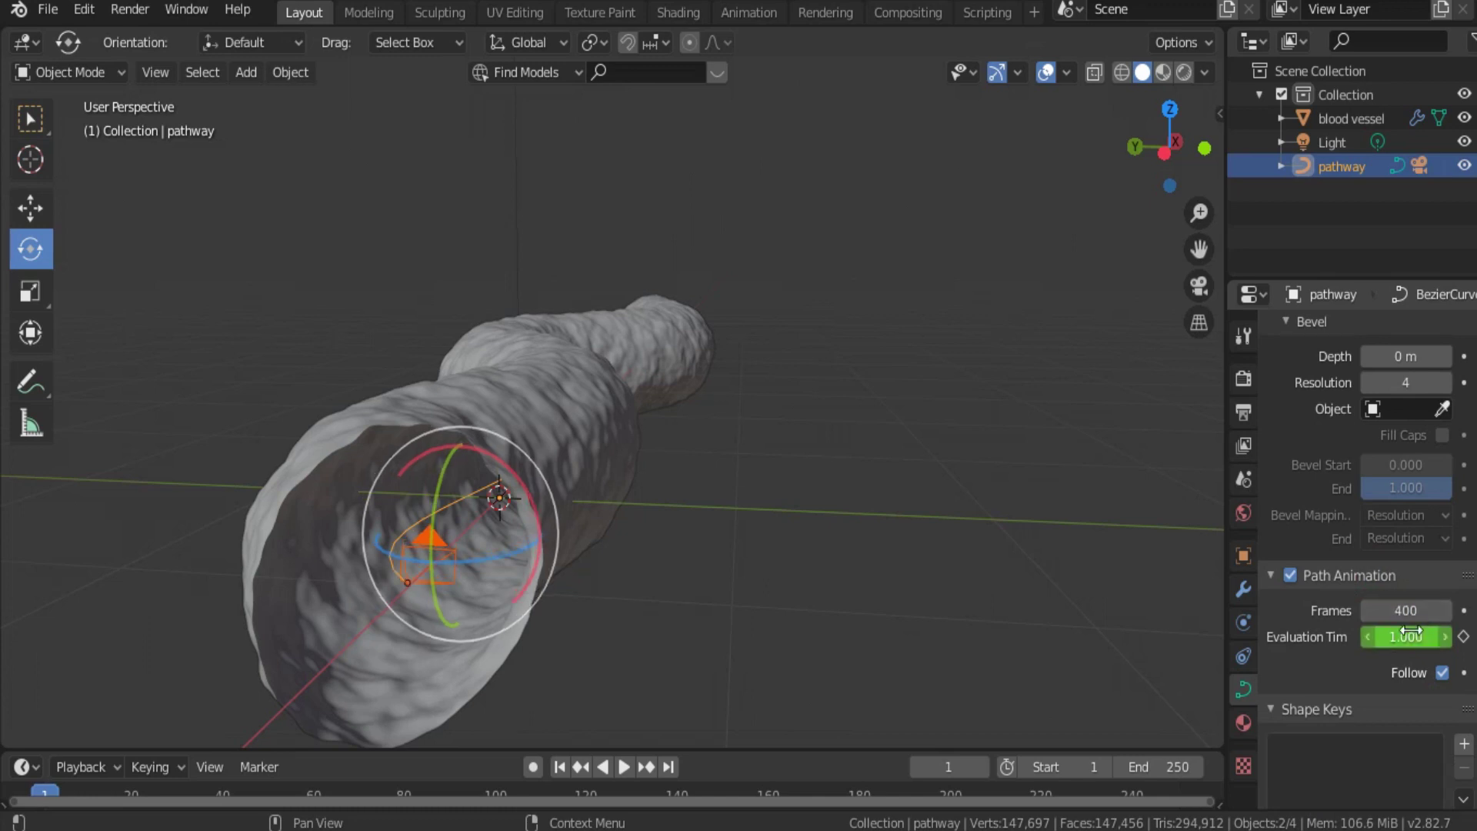
Set the scene end frame to 400 and play the slower flythrough from the top view.
{"action": "left_click", "coordinate": [1178, 770]}
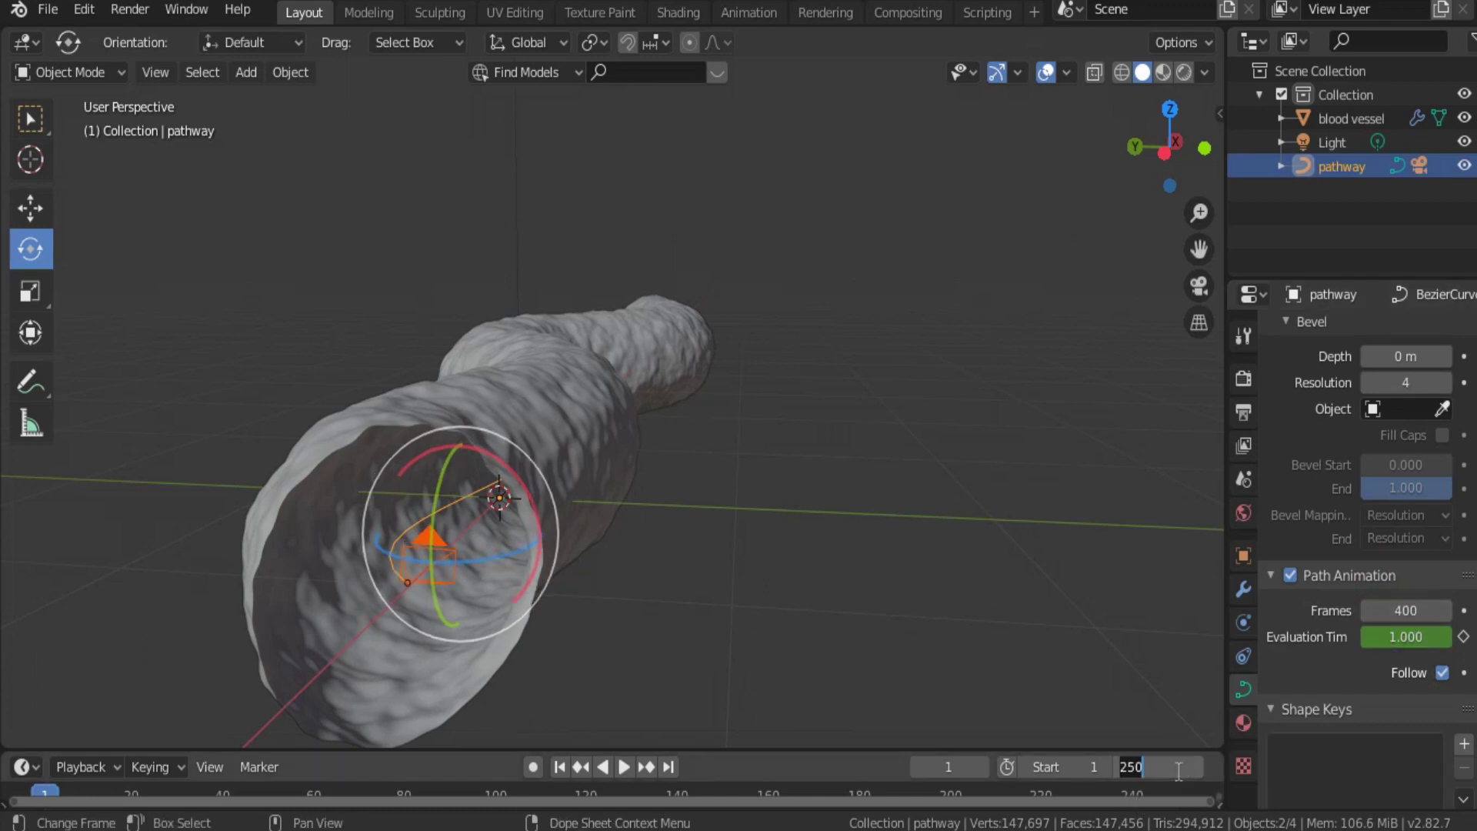
{"action": "type", "text": "400"}
{"action": "key", "text": "Return"}
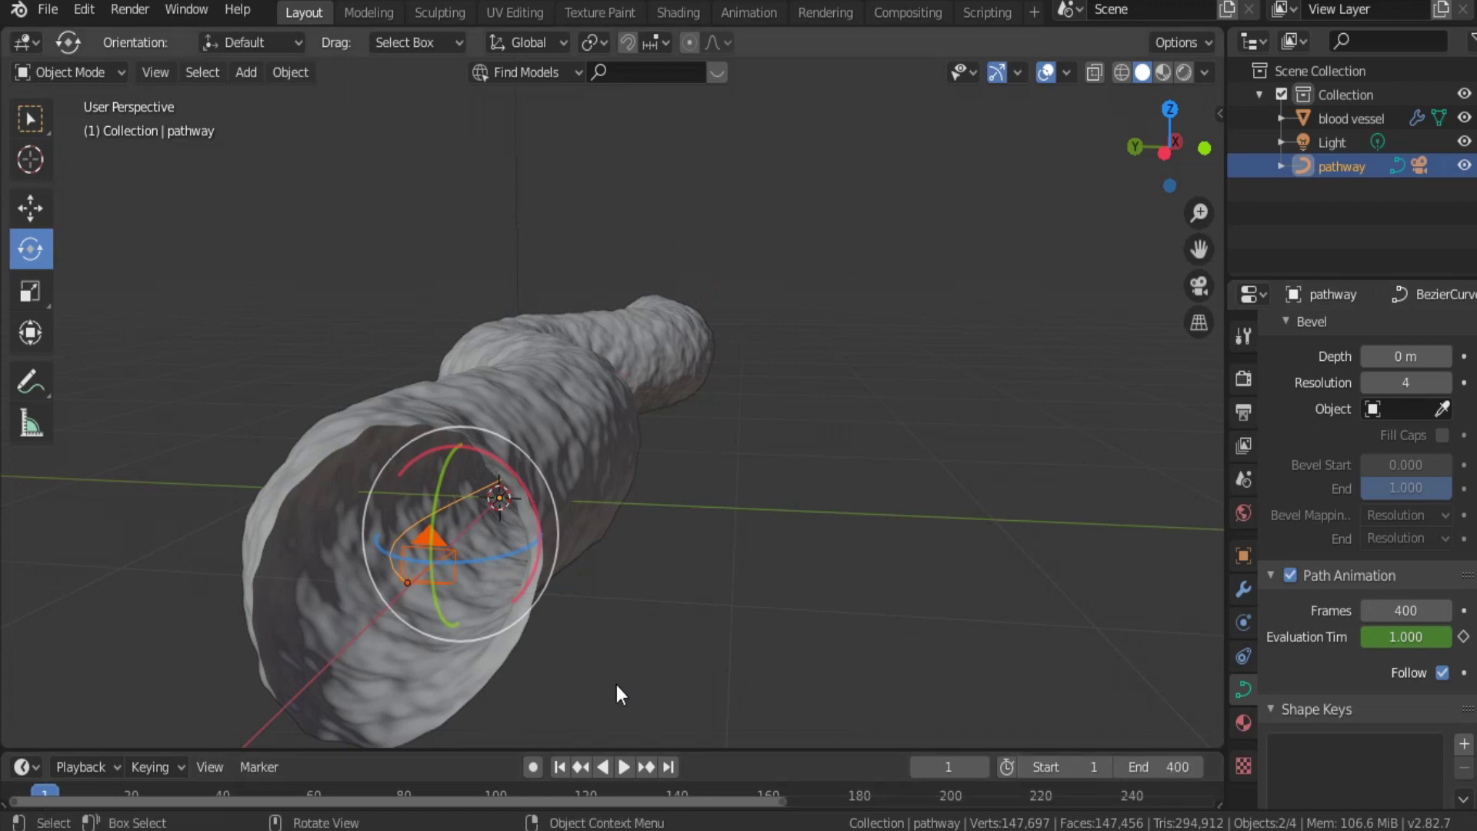
{"action": "left_click", "coordinate": [624, 767]}
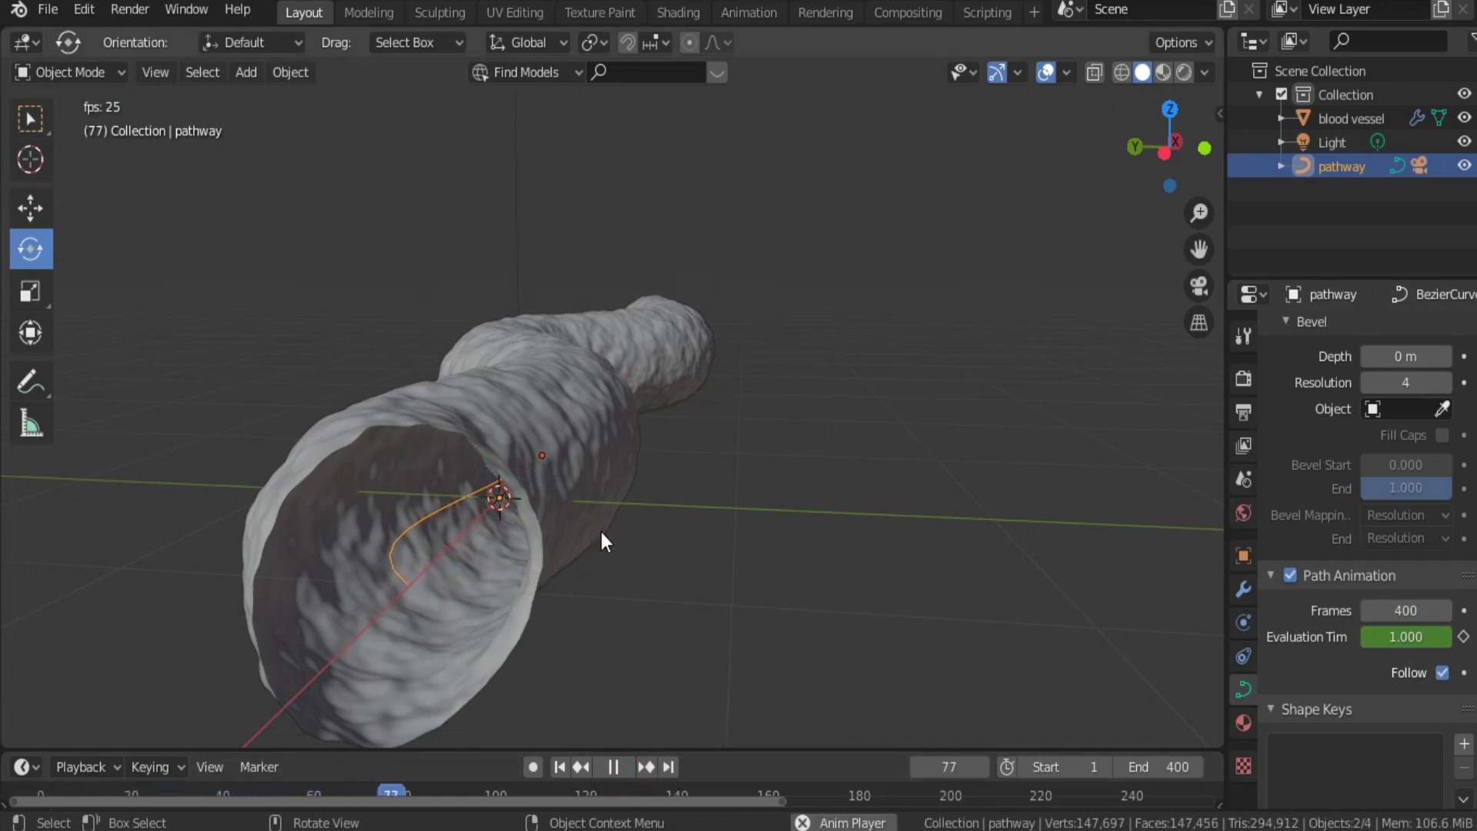
{"action": "key", "text": "KP_7"}
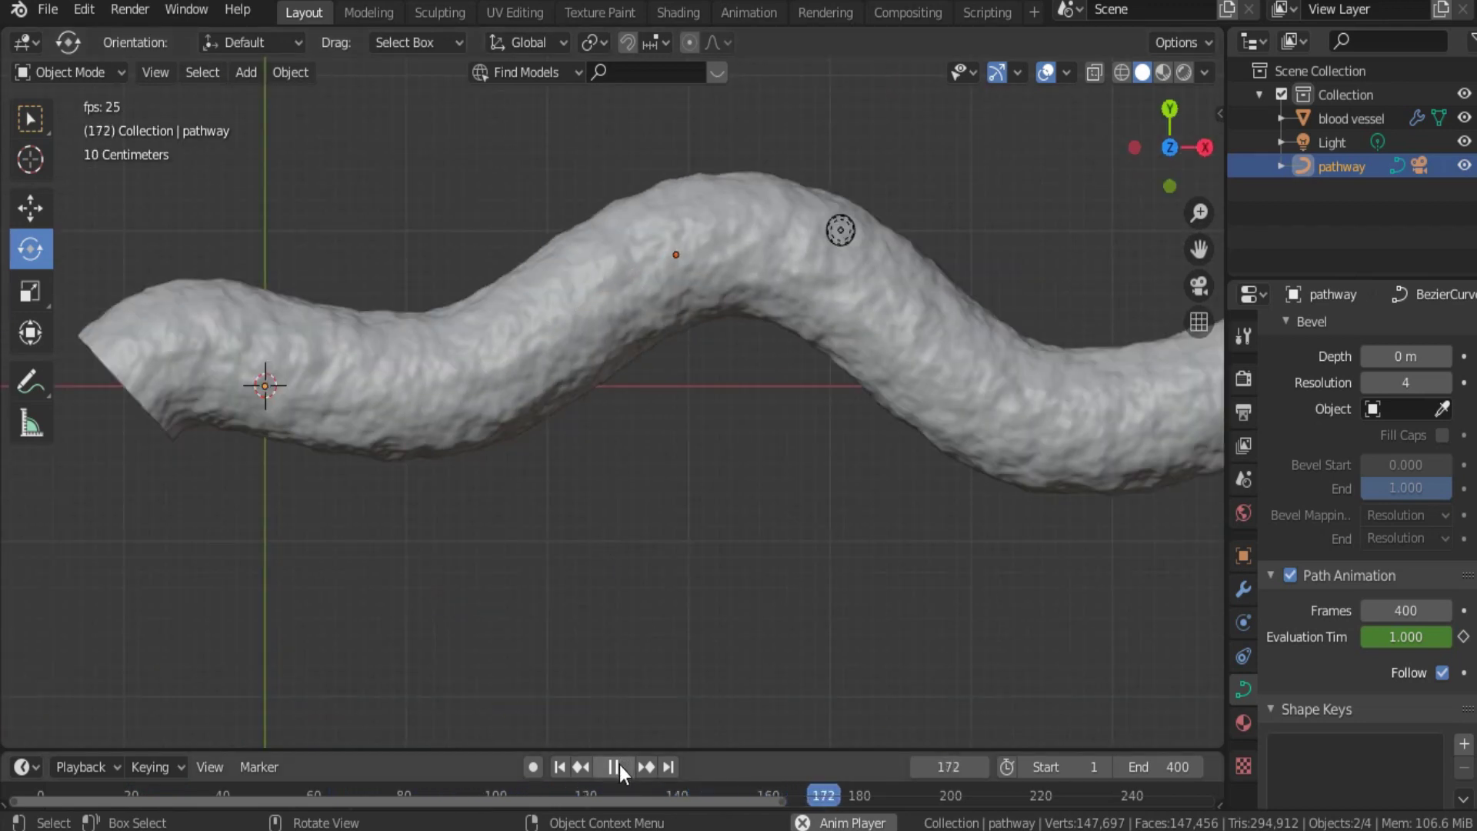
Watch the 400-frame flythrough zoomed out with X-ray on, pausing at frame 19.
{"action": "left_click", "coordinate": [1094, 73]}
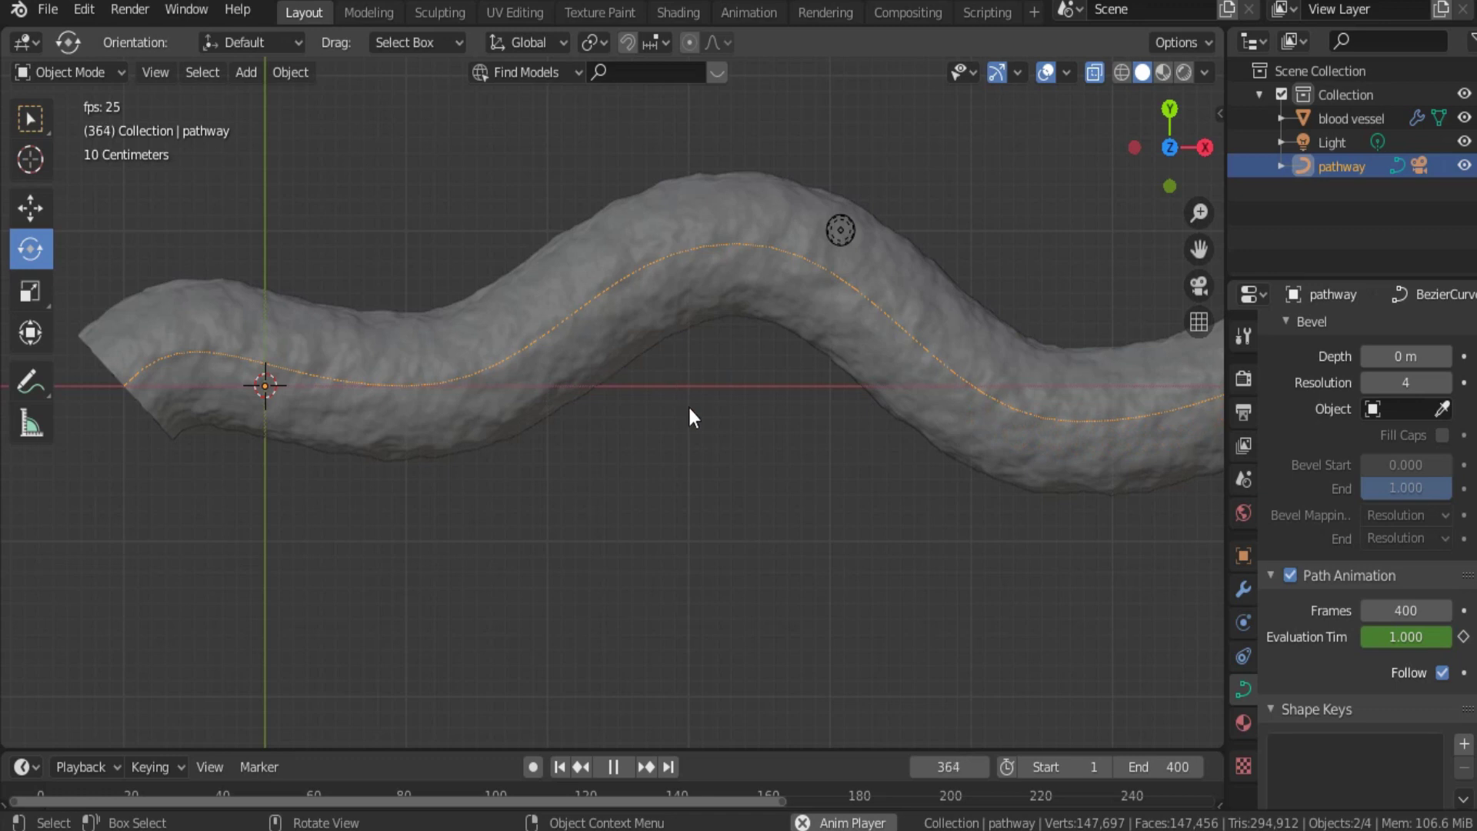
{"action": "scroll", "coordinate": [687, 404], "scroll_direction": "down", "scroll_amount": 3}
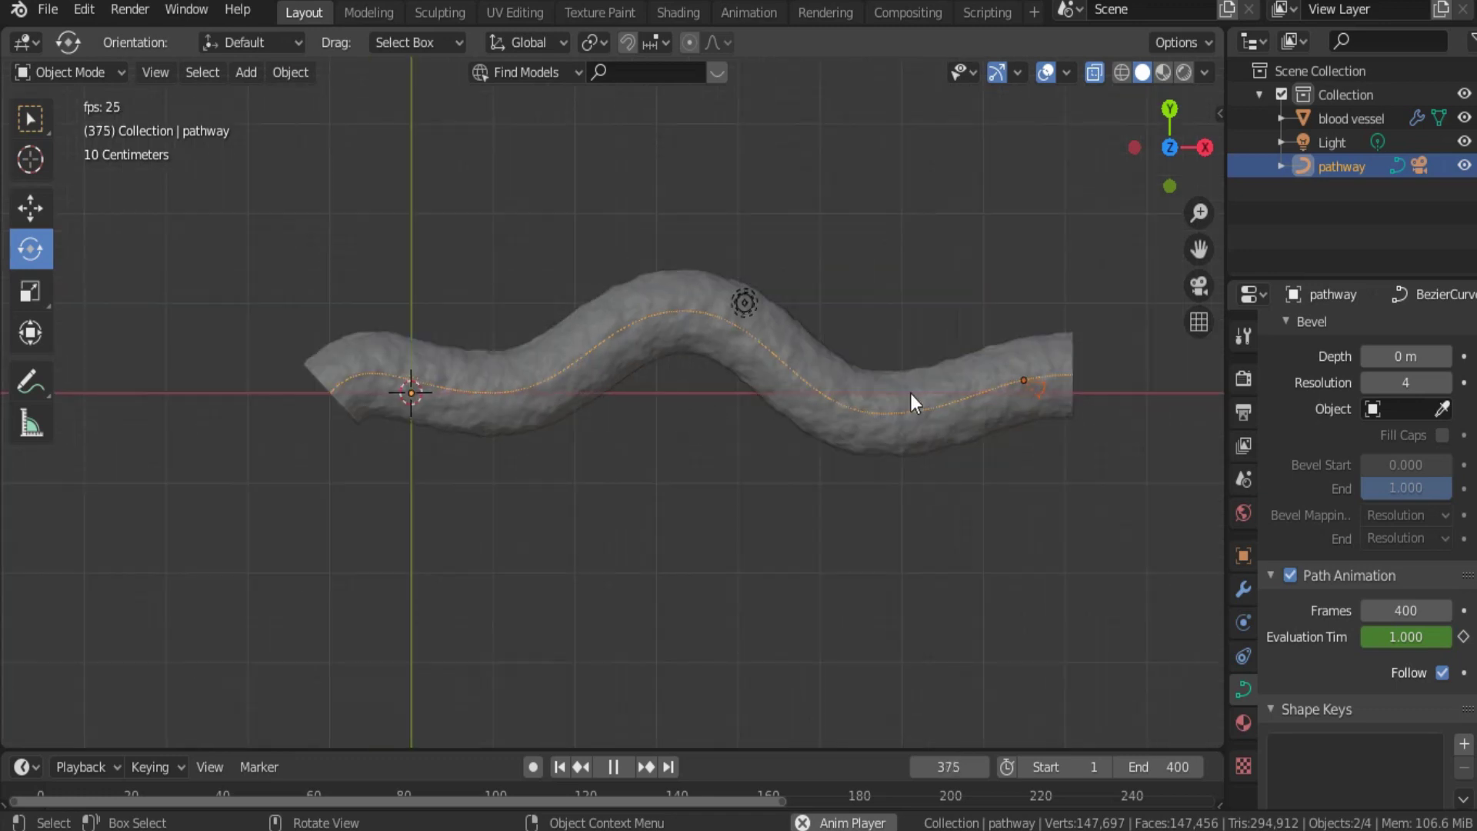
{"action": "left_click", "coordinate": [613, 766]}
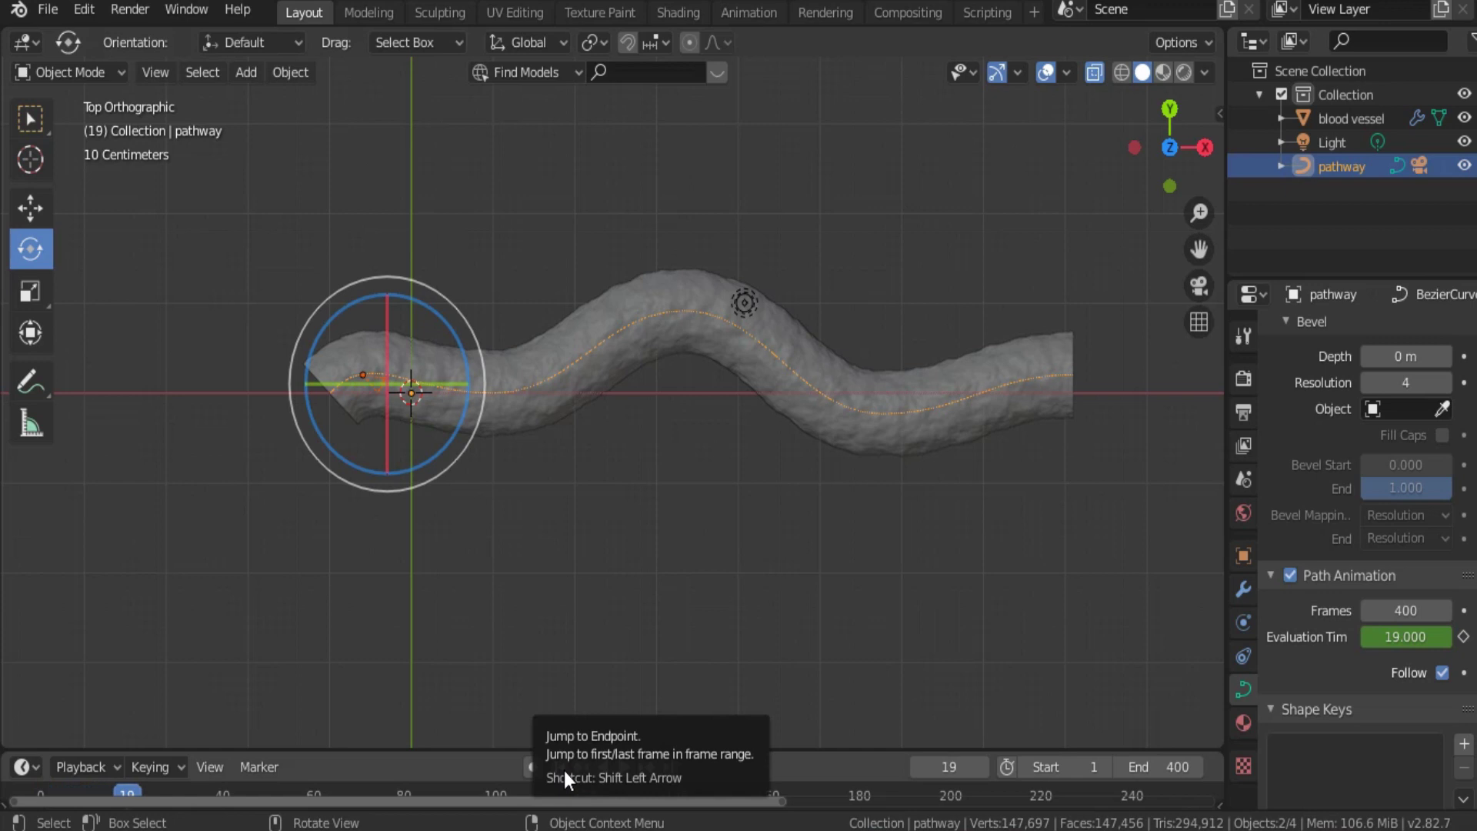
Insert a location-and-rotation keyframe at frame 1.
{"action": "left_click", "coordinate": [562, 768]}
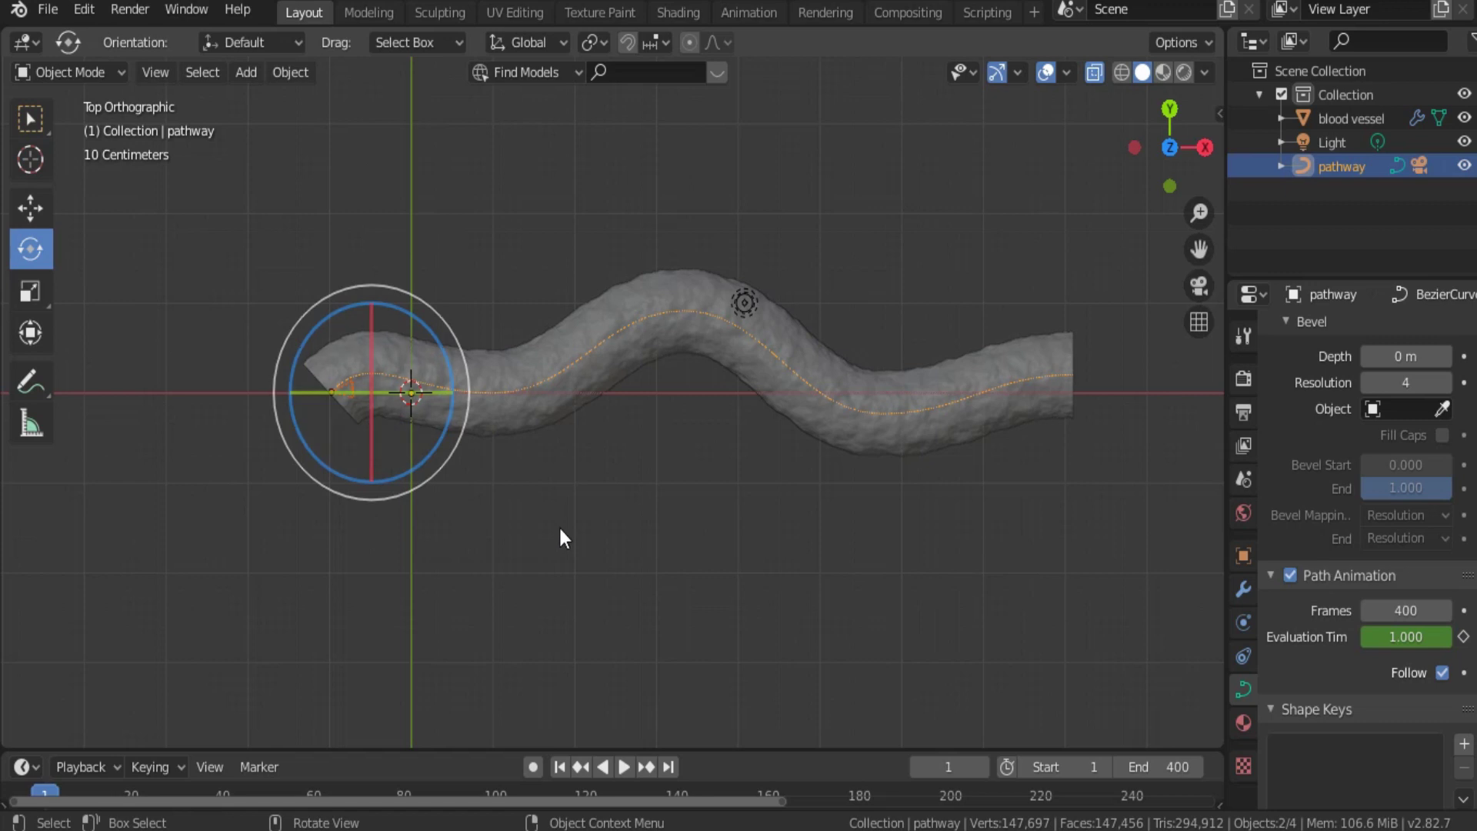
{"action": "key", "text": "i"}
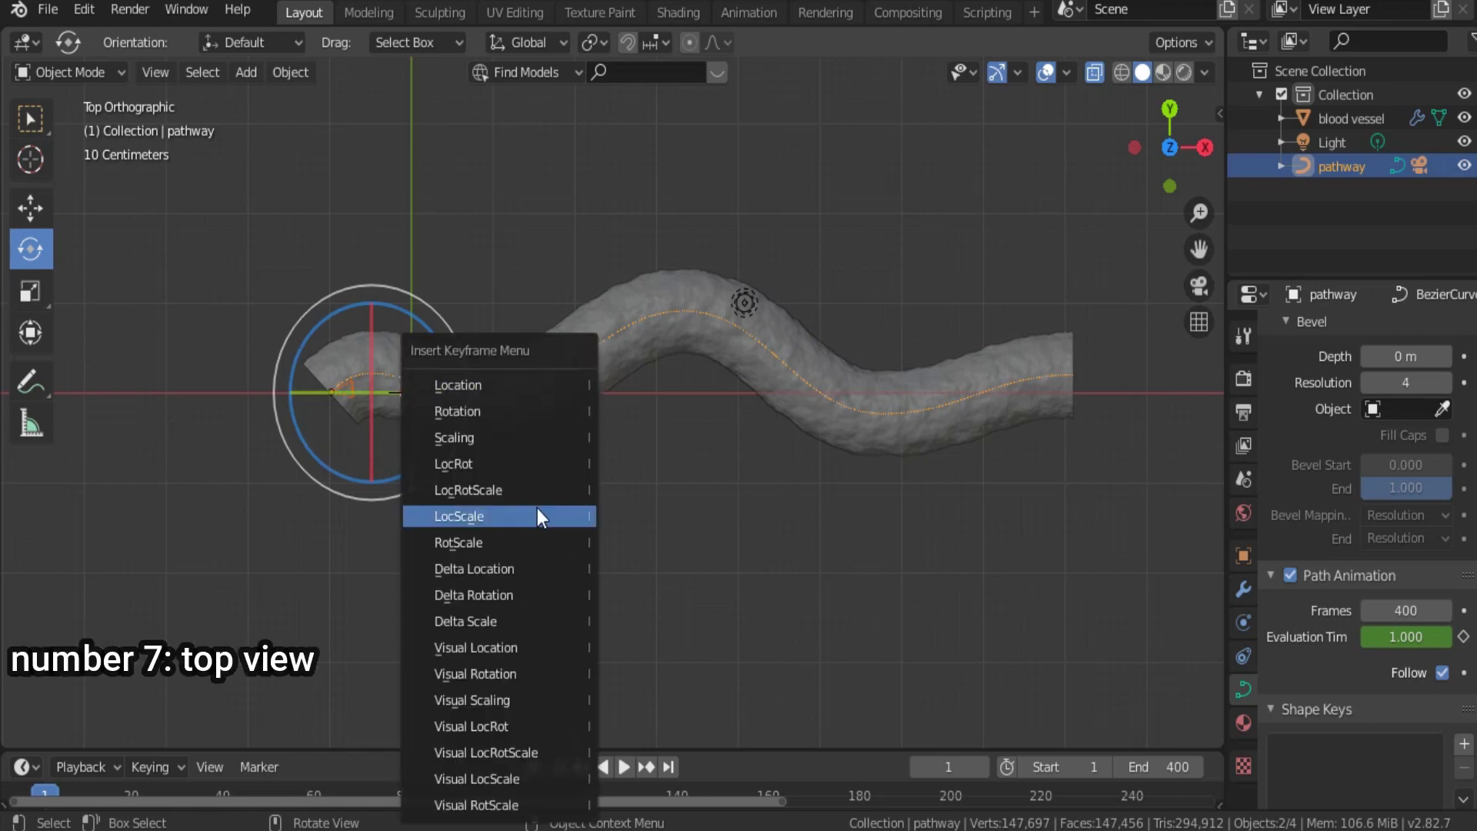
{"action": "left_click", "coordinate": [479, 464]}
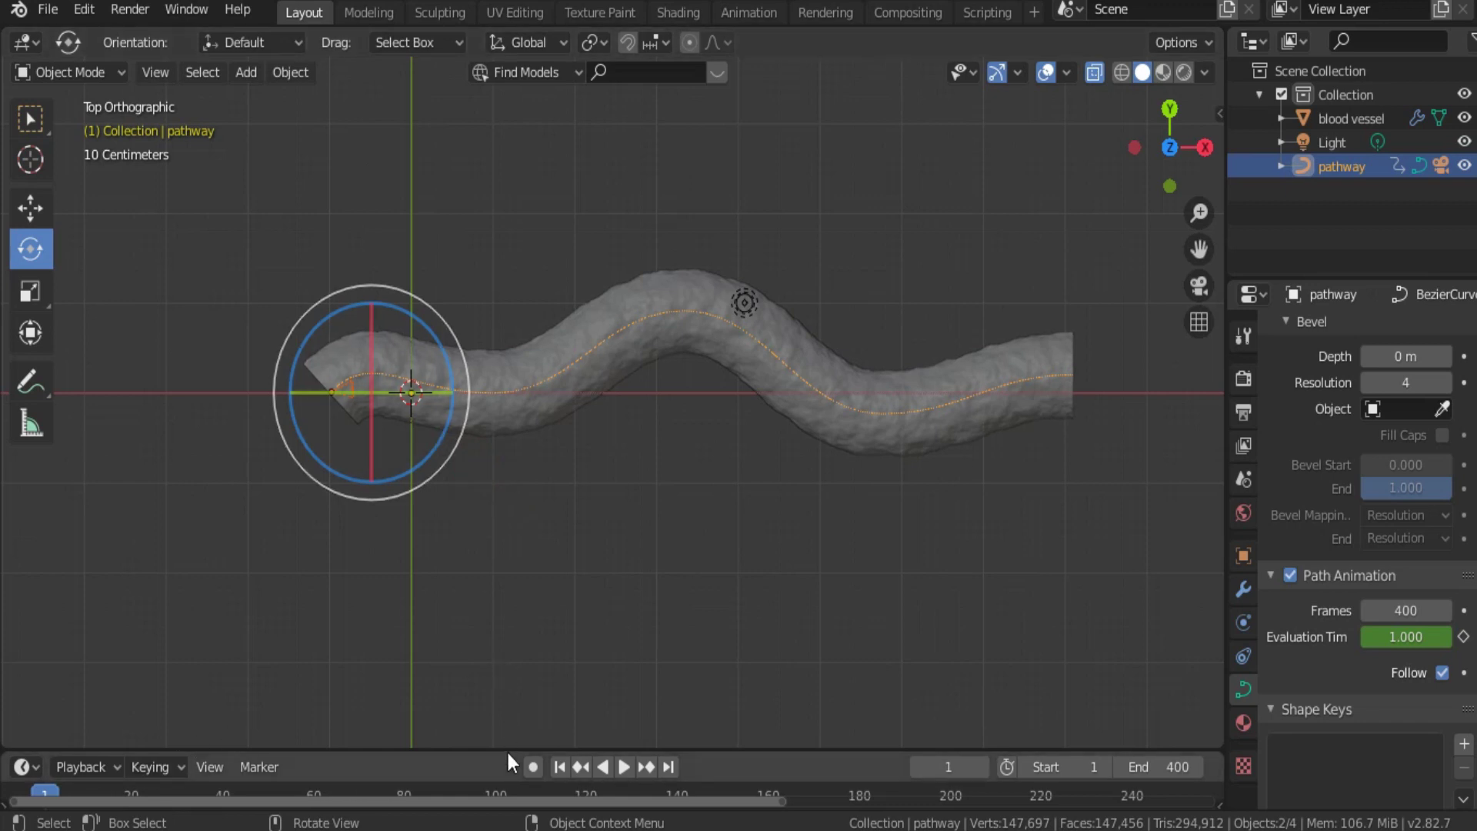
Enlarge the timeline, stop playback at frame 25, and rotate the pathway slightly about Z.
{"action": "left_click_drag", "start_coordinate": [508, 747], "coordinate": [511, 668]}
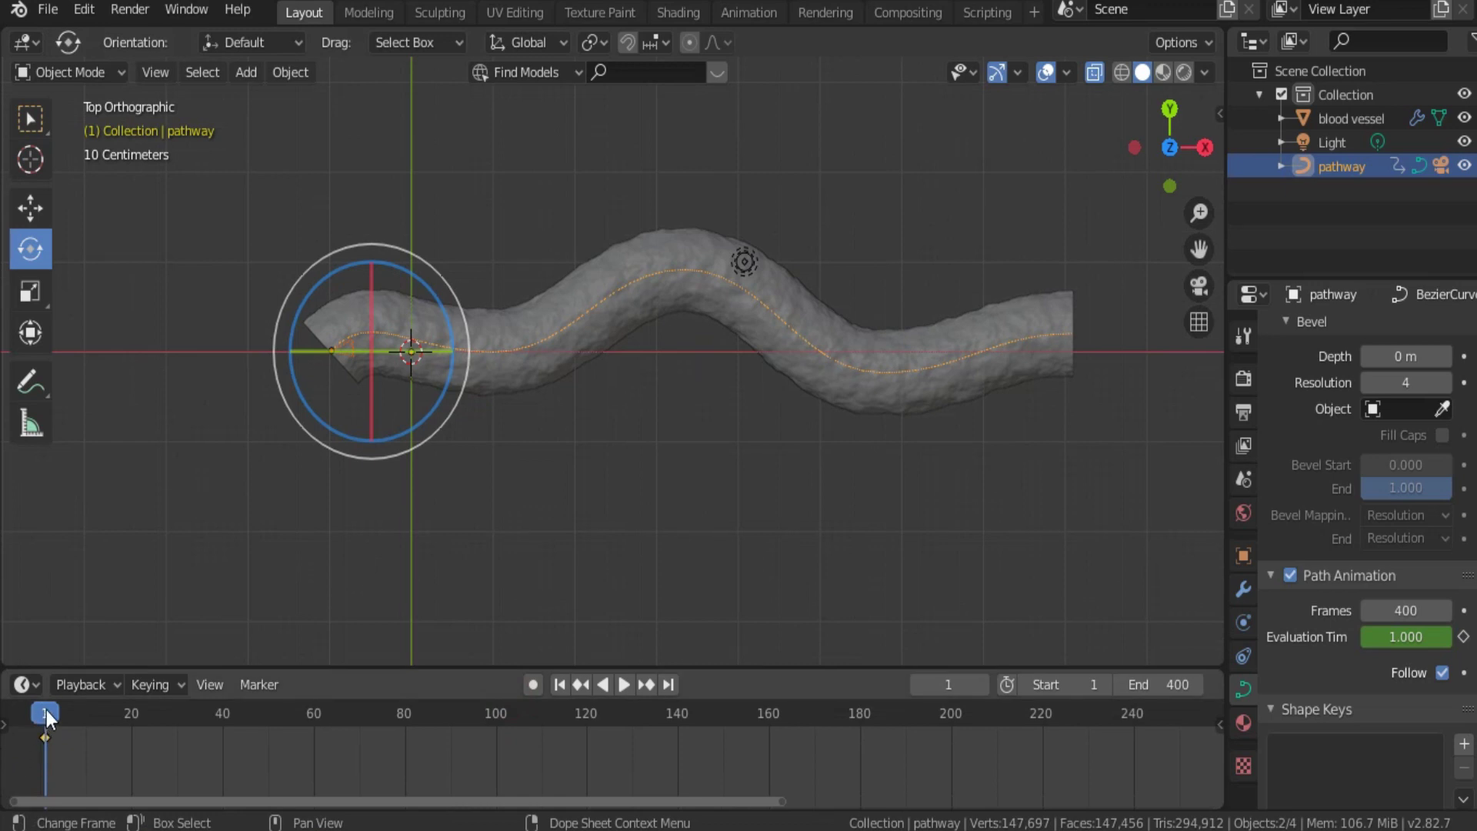
{"action": "key", "text": "space"}
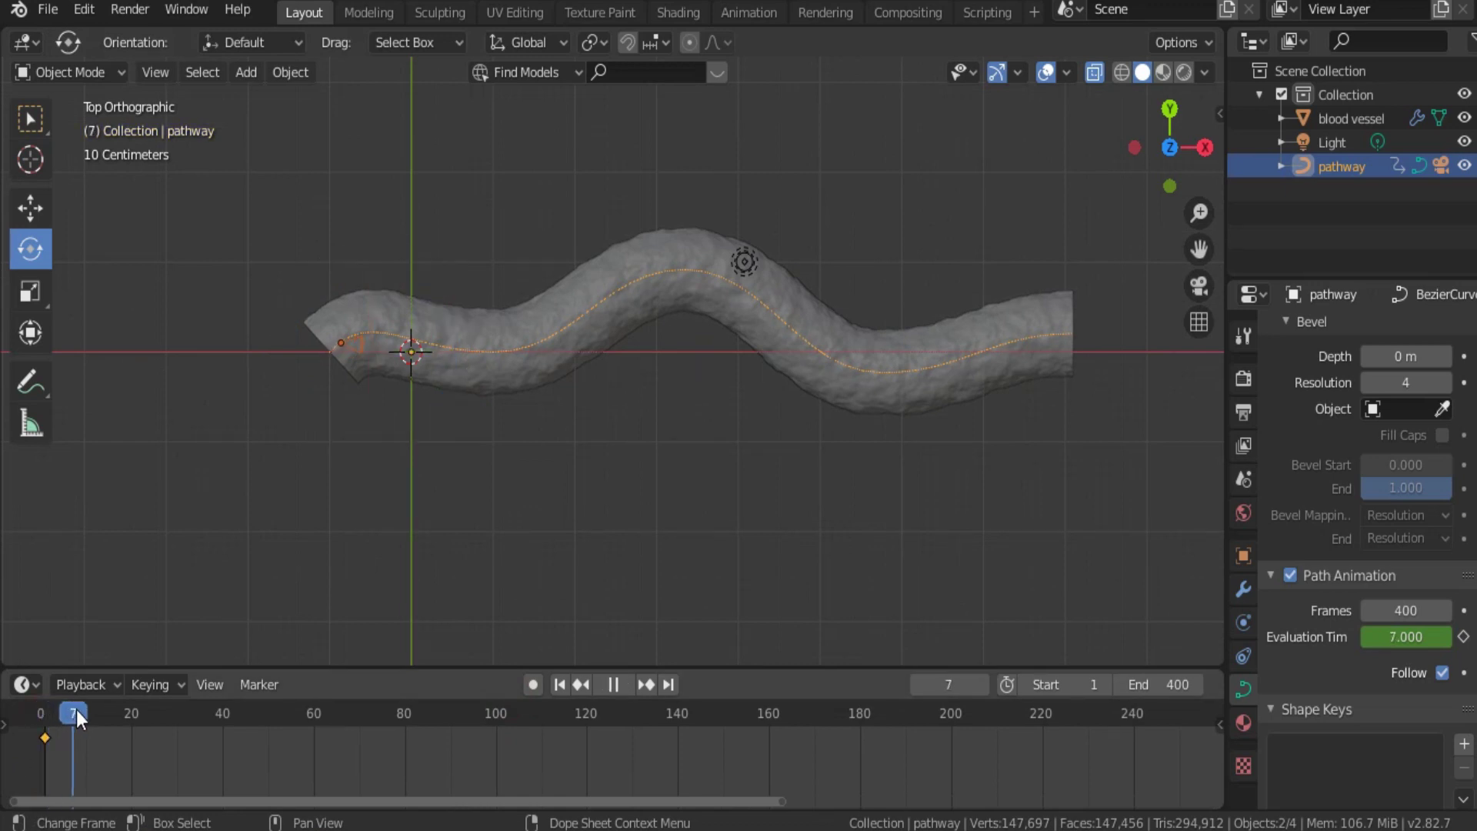
{"action": "key", "text": "space"}
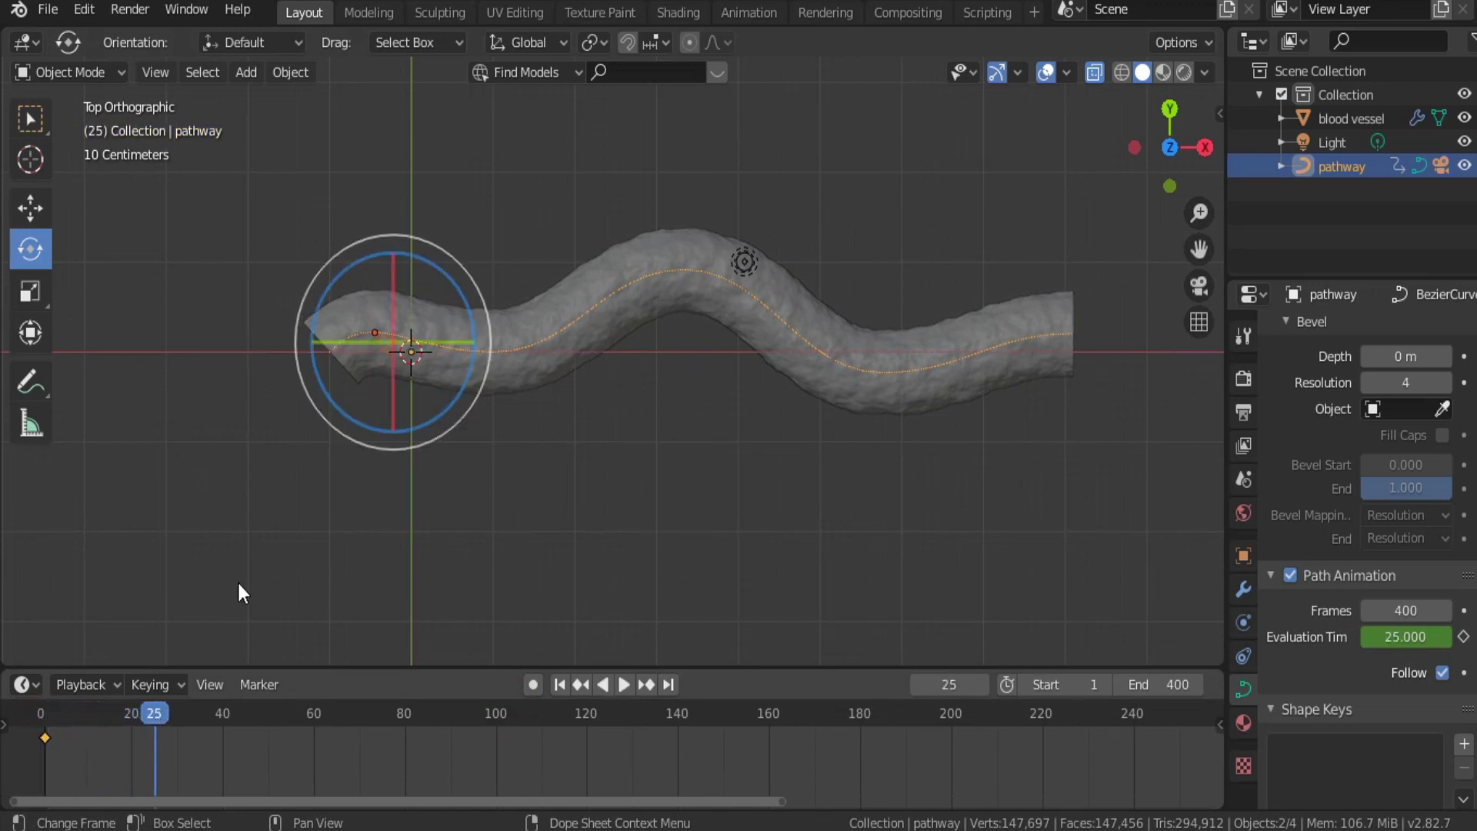
{"action": "scroll", "coordinate": [418, 381], "scroll_direction": "up", "scroll_amount": 3}
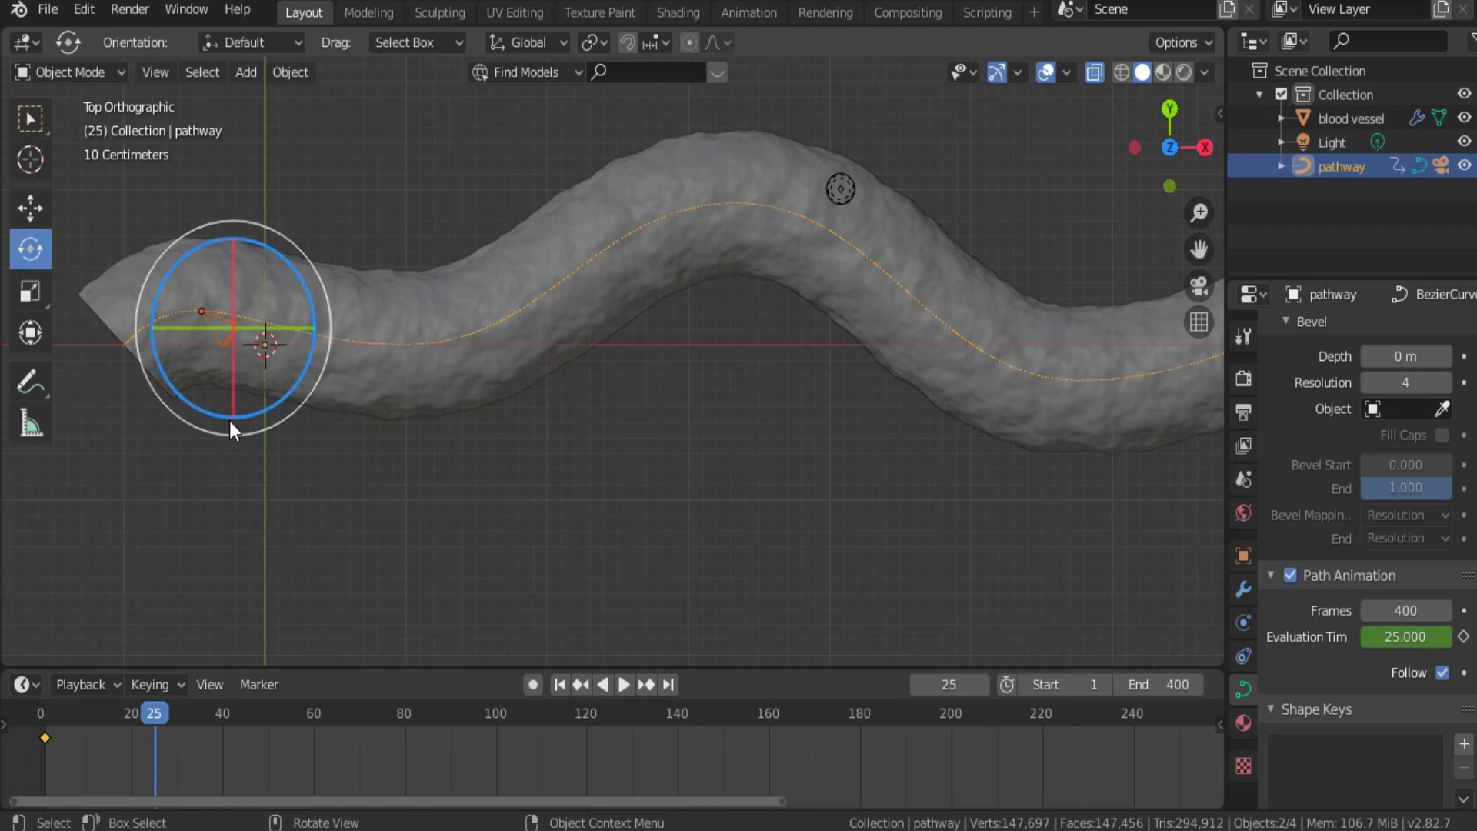
{"action": "left_click_drag", "start_coordinate": [229, 417], "coordinate": [245, 415]}
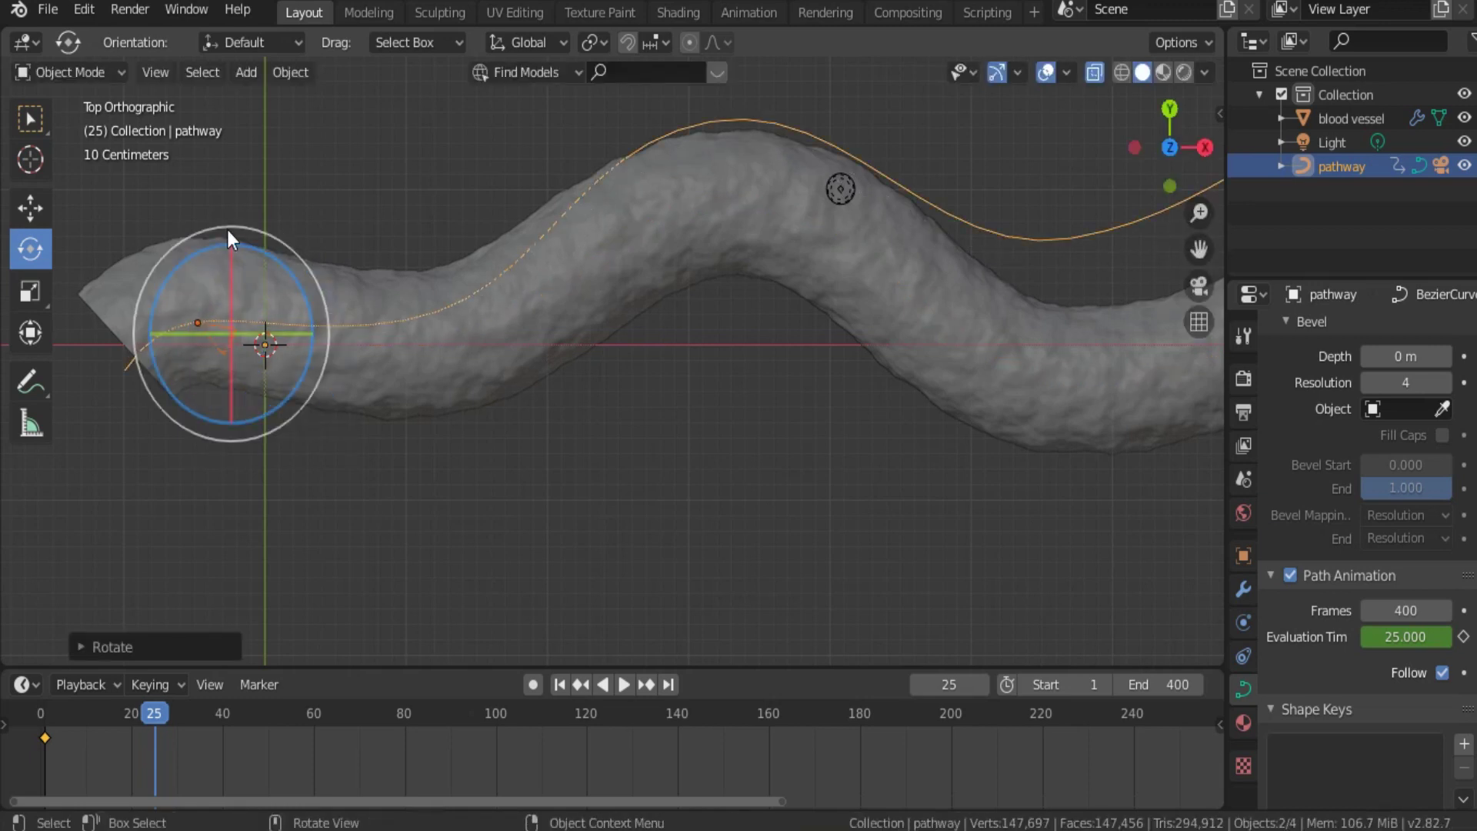
Undo the pathway rotation, then turn the Camera along the path and key LocRot at frame 25.
{"action": "left_click", "coordinate": [84, 9]}
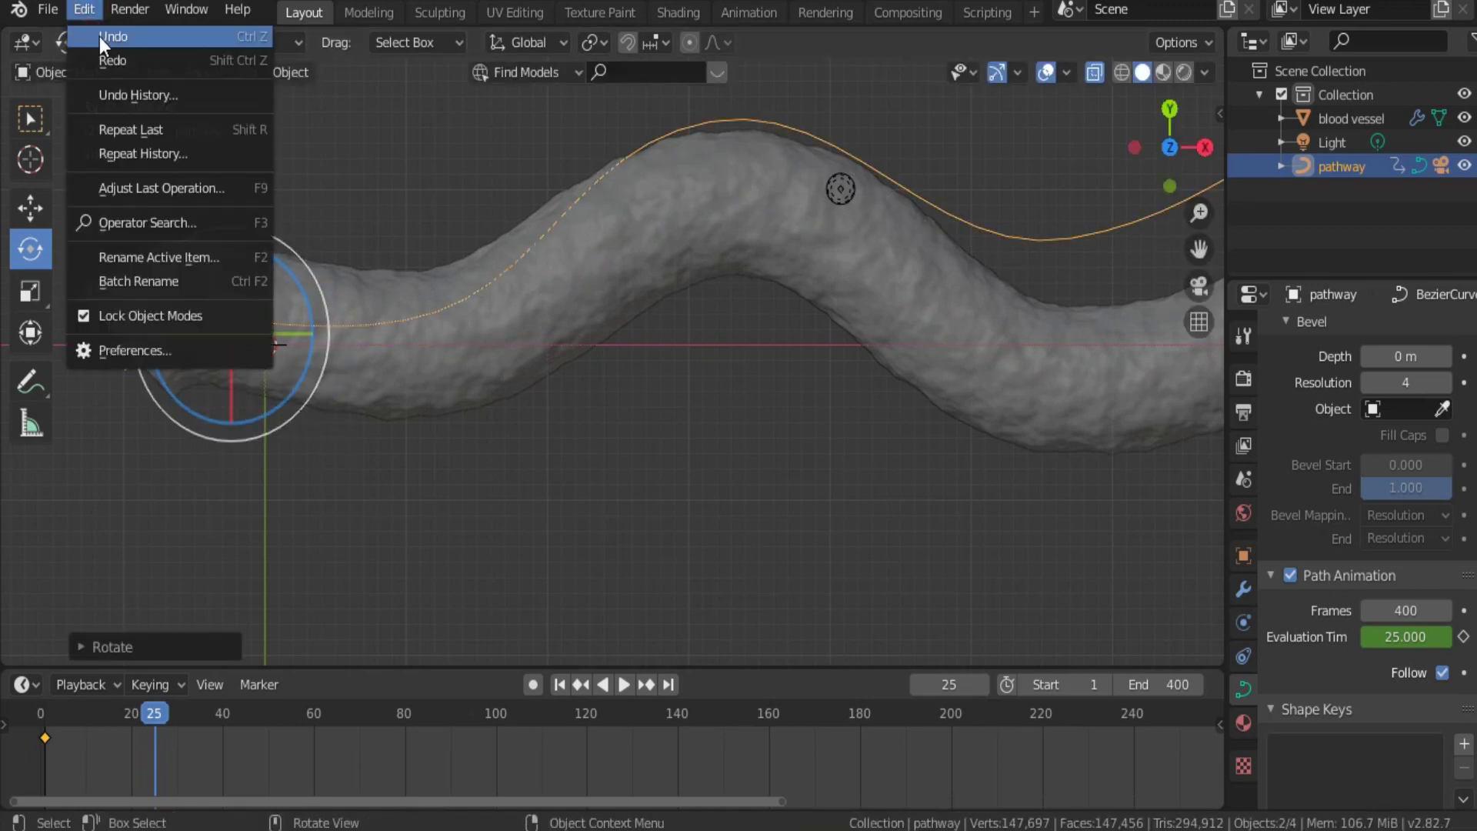
{"action": "left_click", "coordinate": [101, 38]}
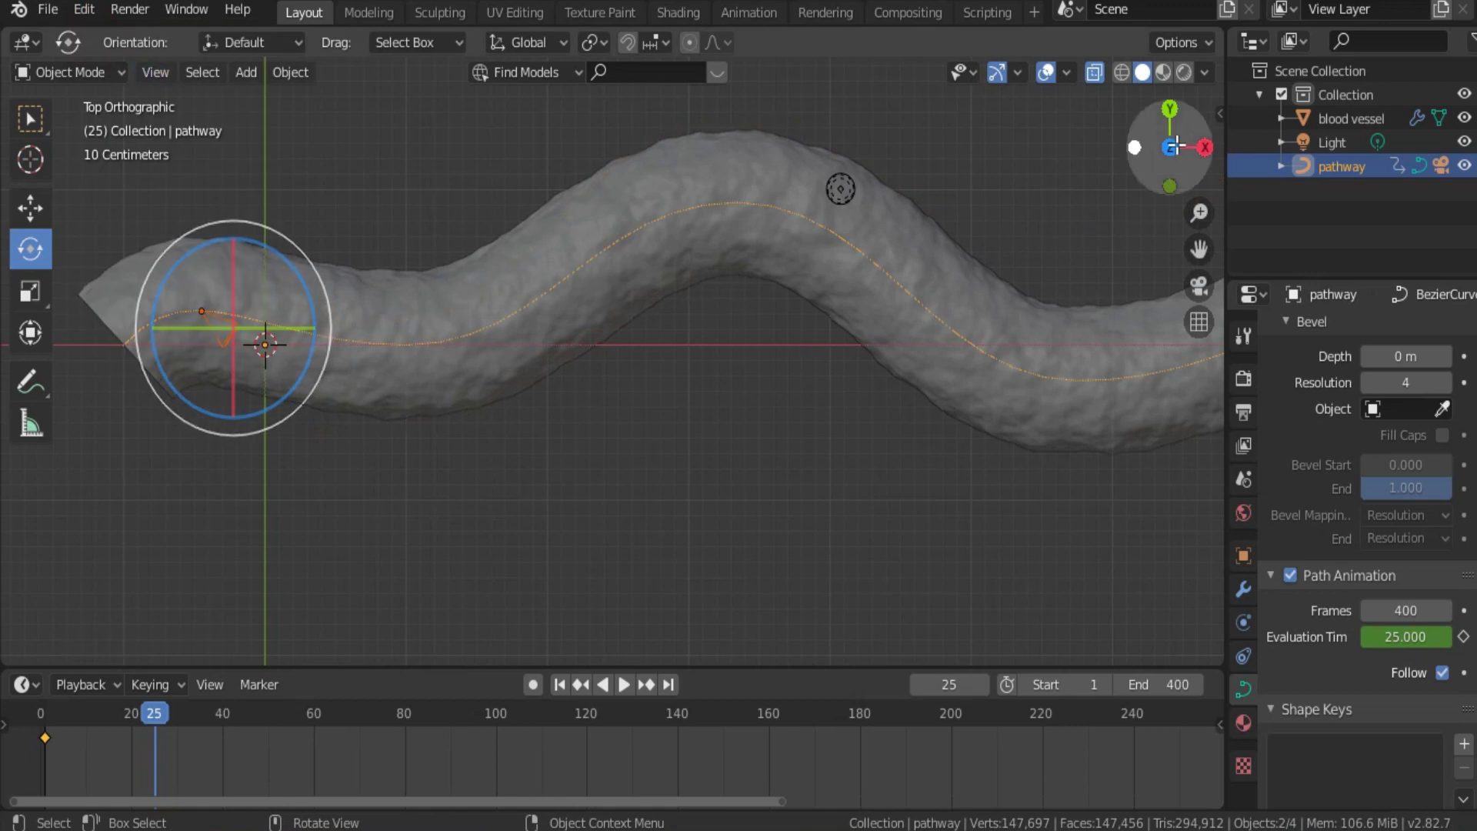
{"action": "left_click", "coordinate": [1280, 166]}
{"action": "left_click", "coordinate": [1362, 238]}
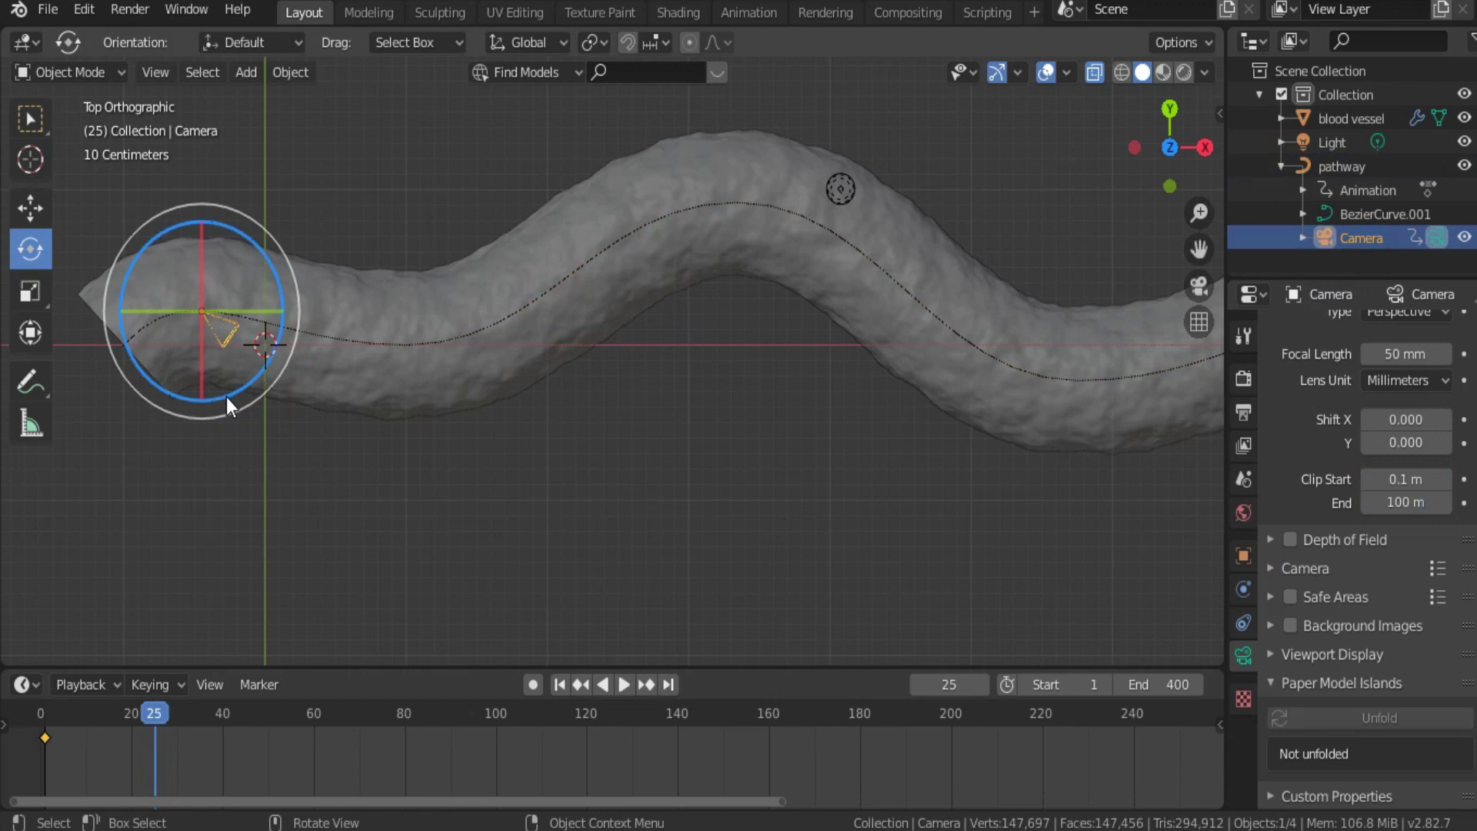
{"action": "left_click_drag", "start_coordinate": [231, 394], "coordinate": [256, 367]}
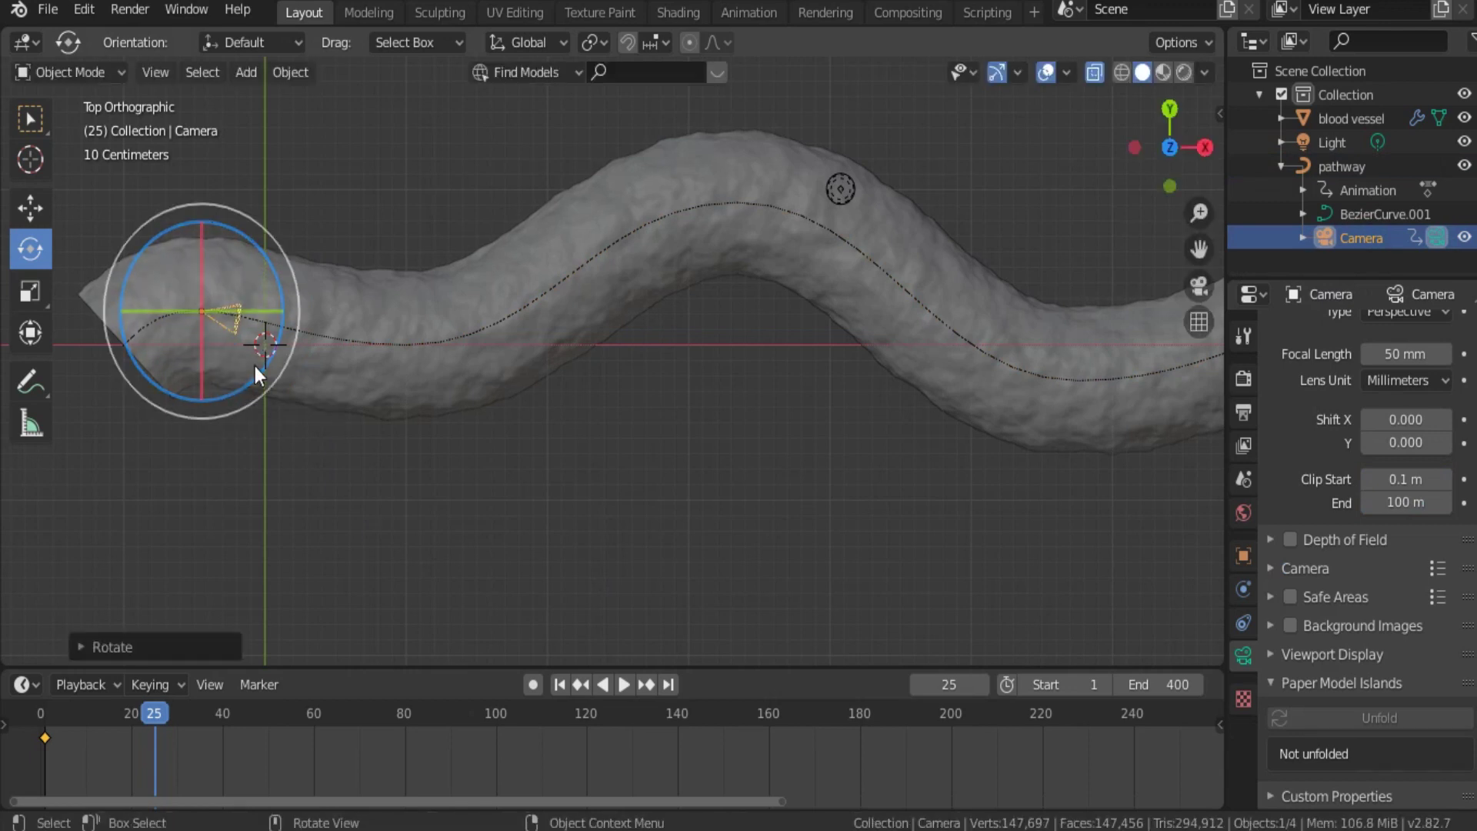
{"action": "key", "text": "i"}
{"action": "left_click", "coordinate": [224, 365]}
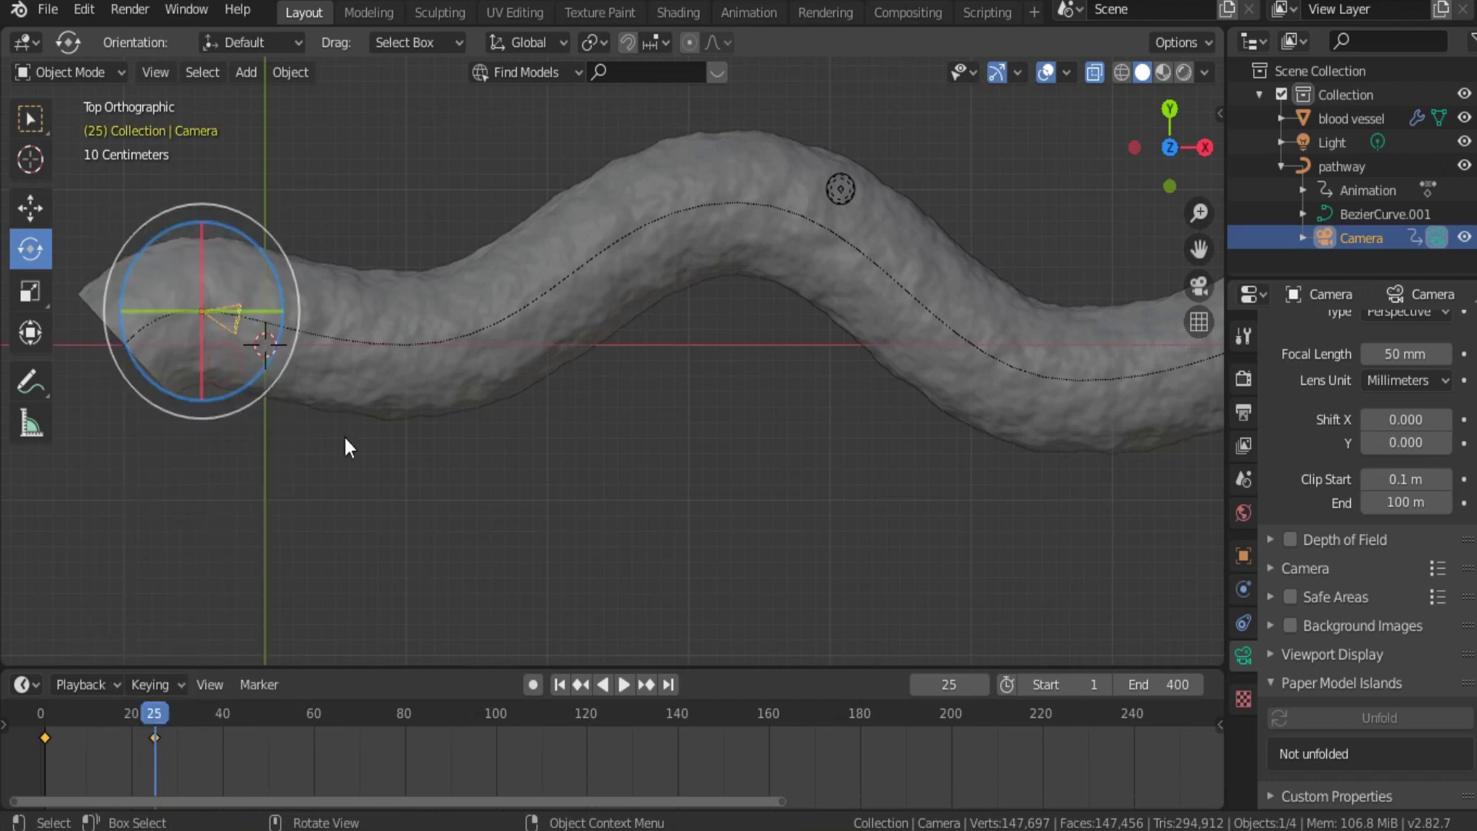
At frame 55, turn the camera to follow the path, key LocRot, and resume playback.
{"action": "key", "text": "space"}
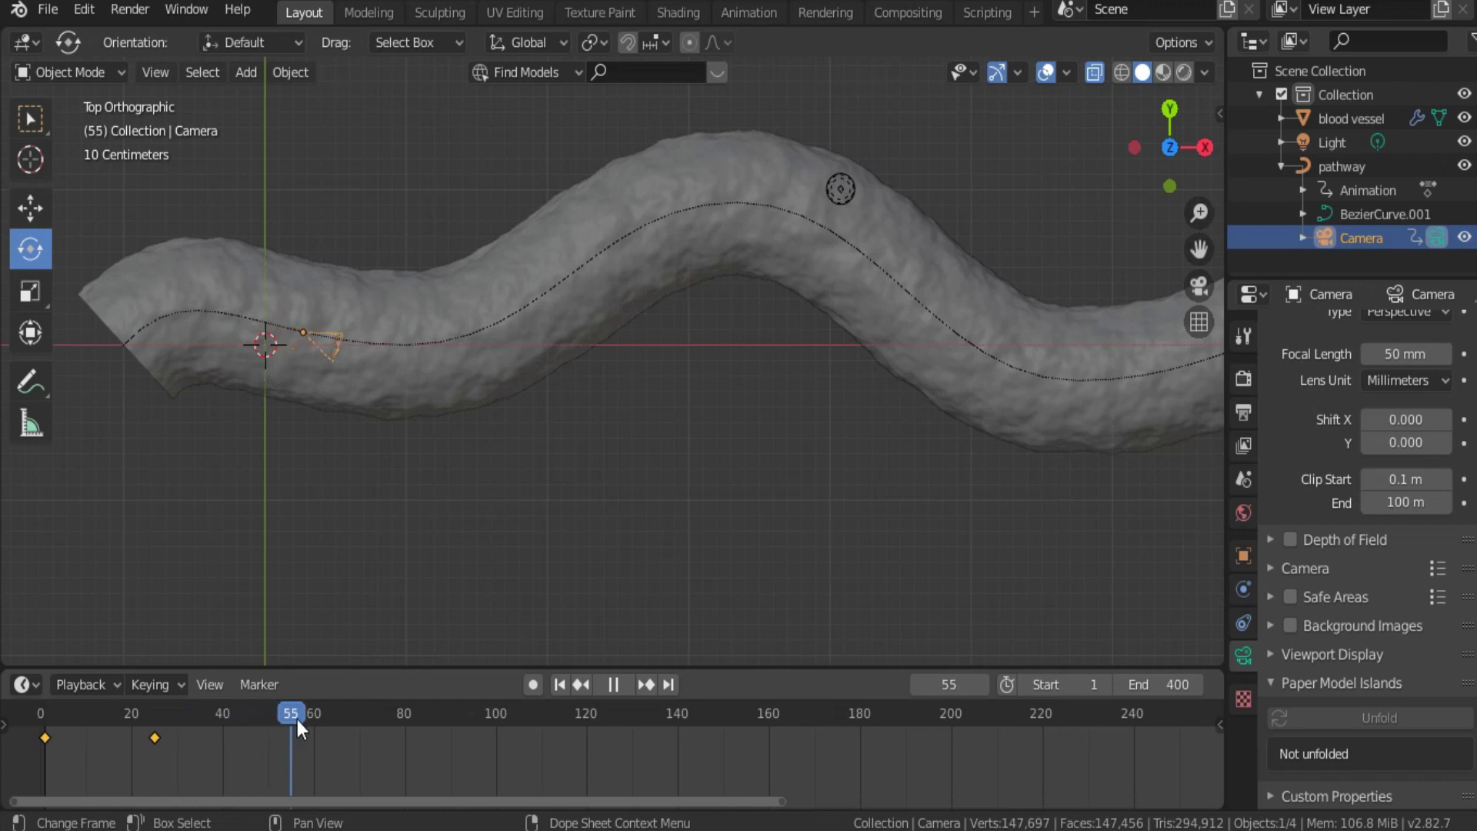
{"action": "key", "text": "space"}
{"action": "left_click_drag", "start_coordinate": [348, 404], "coordinate": [360, 389]}
{"action": "key", "text": "i"}
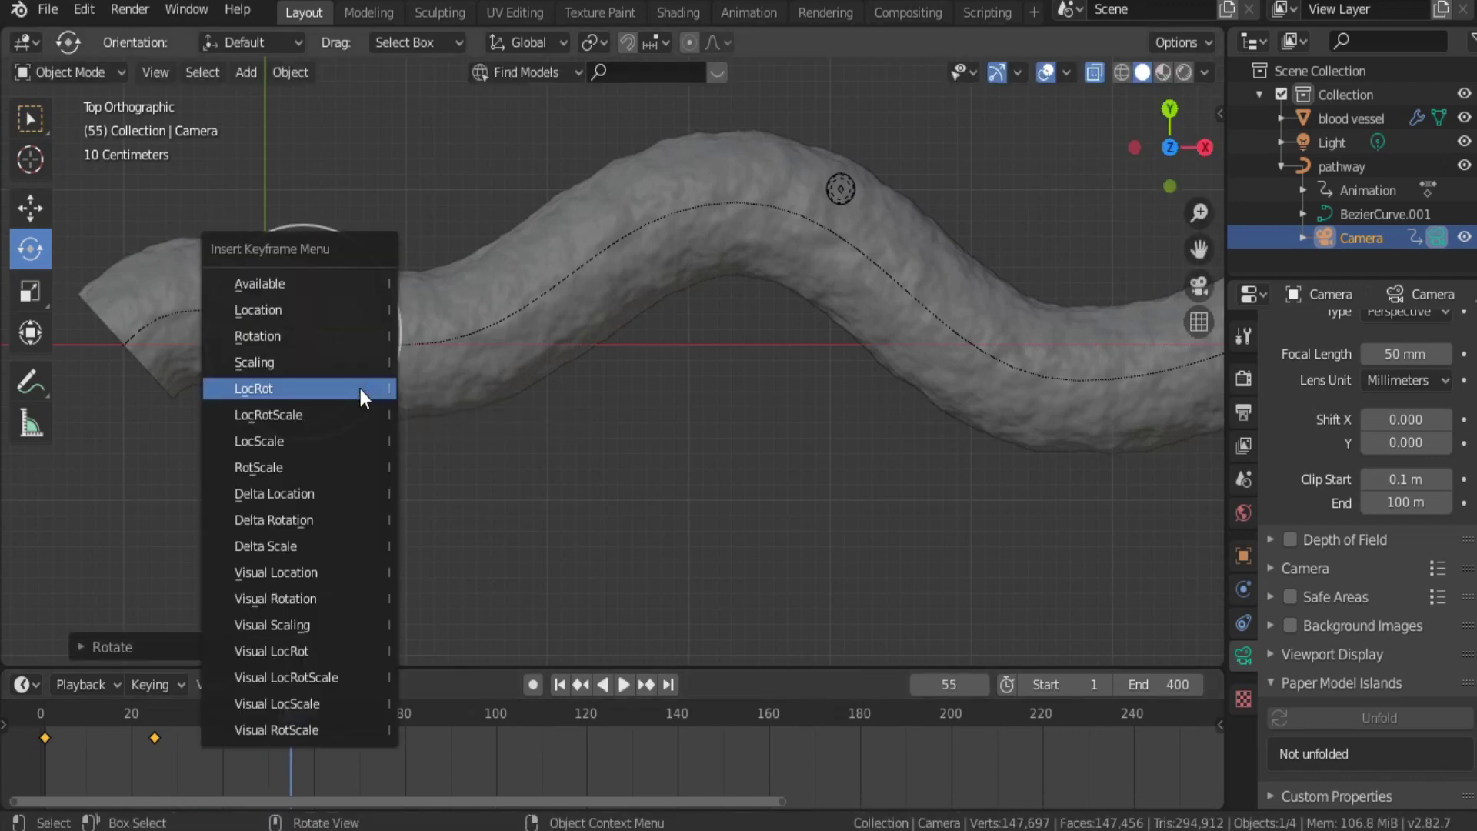
{"action": "left_click", "coordinate": [348, 389]}
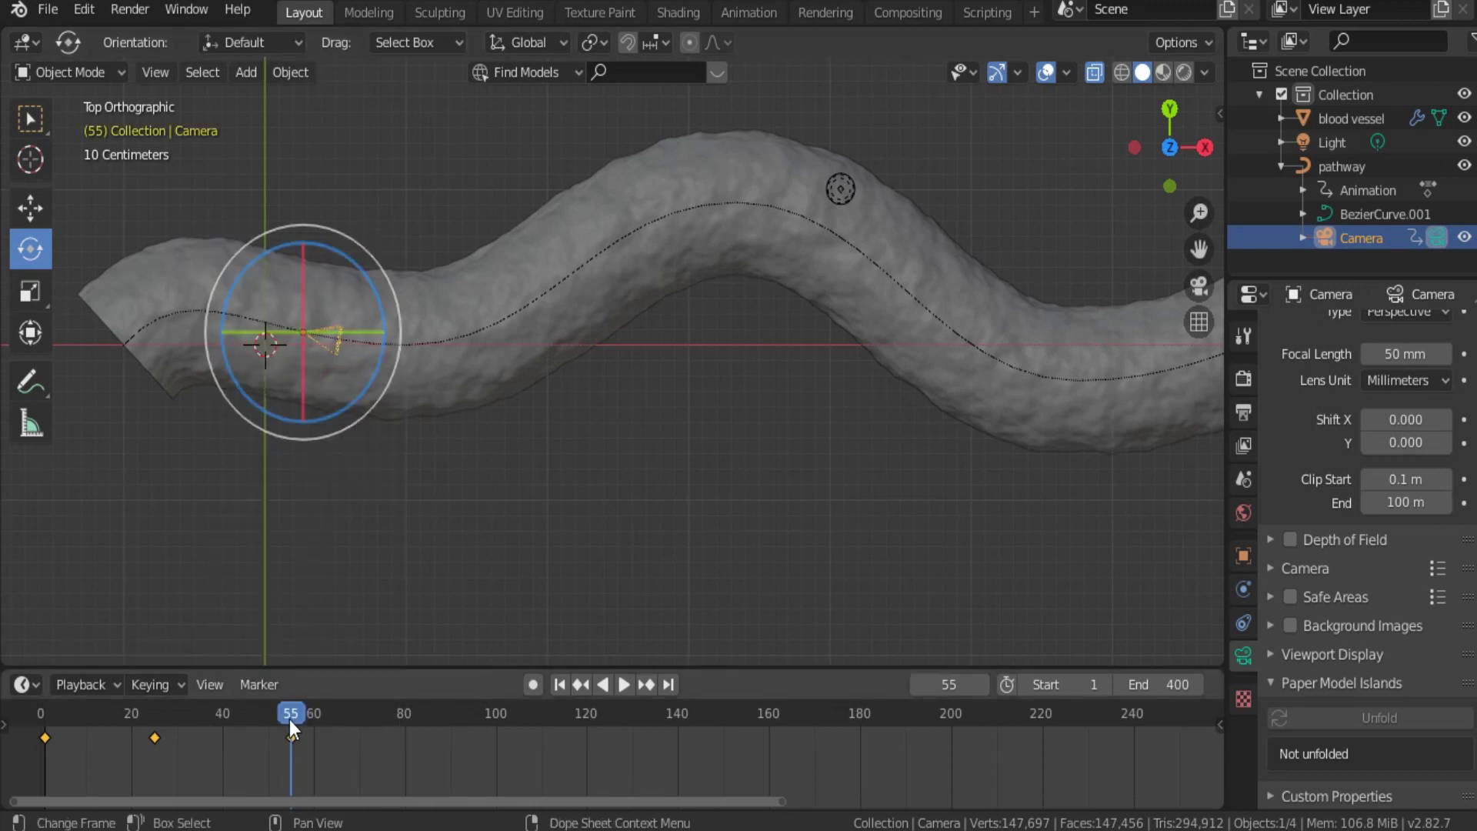
{"action": "key", "text": "space"}
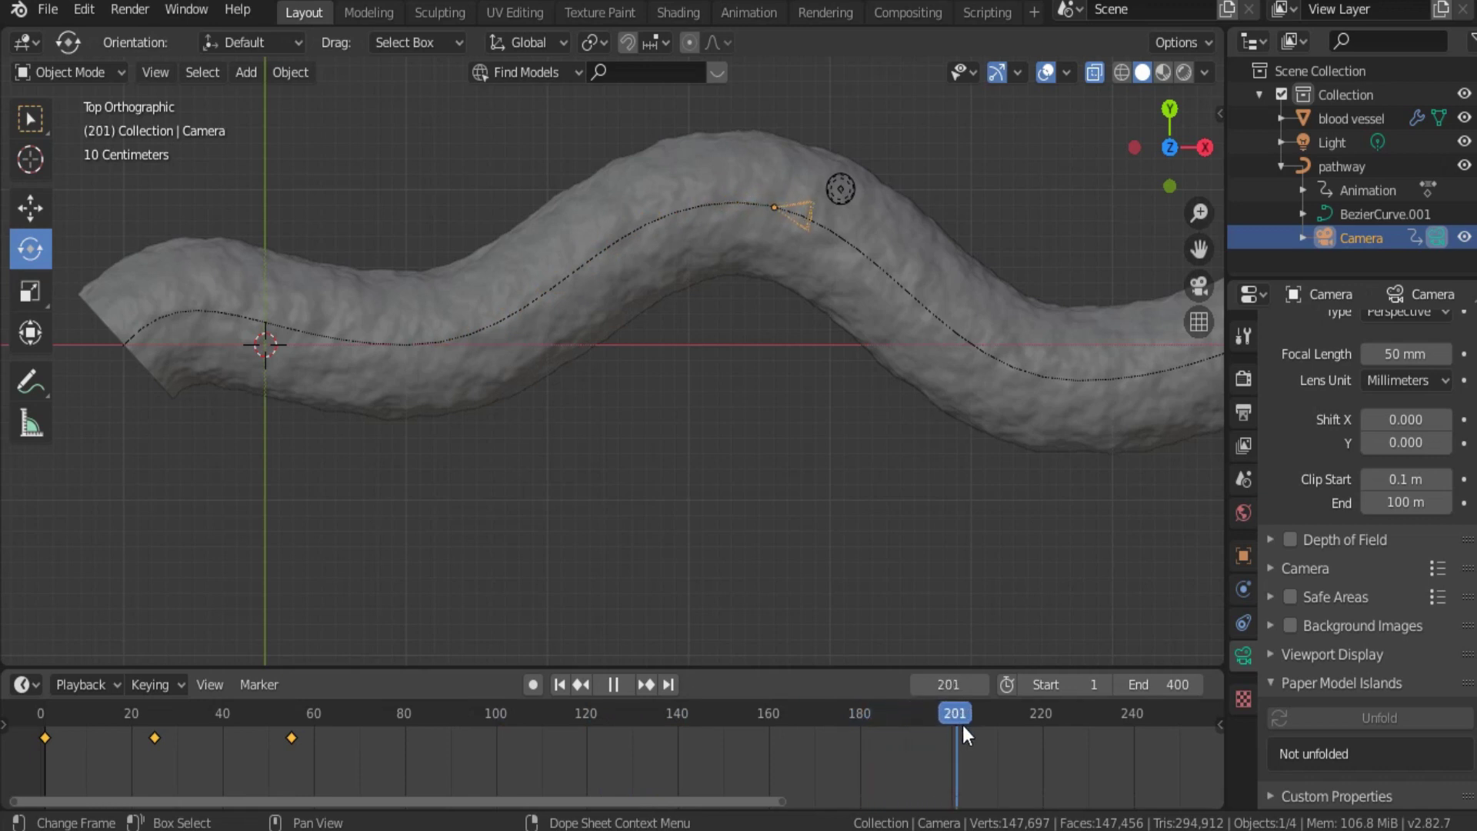
At frame 204, turn the camera about 5° to match the path, key LocRot, and resume playback.
{"action": "key", "text": "space"}
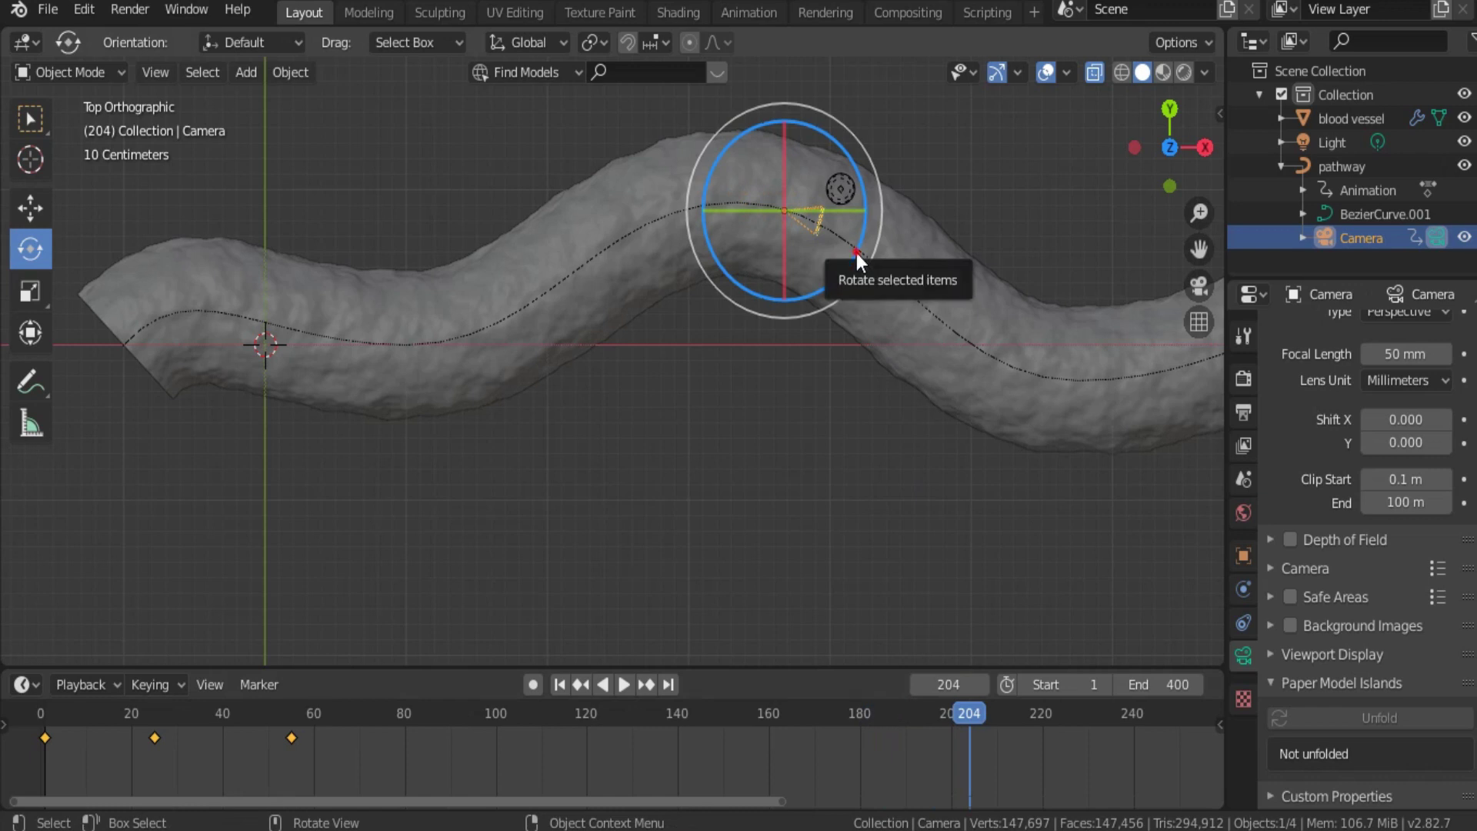
{"action": "left_click_drag", "start_coordinate": [856, 252], "coordinate": [846, 266]}
{"action": "key", "text": "i"}
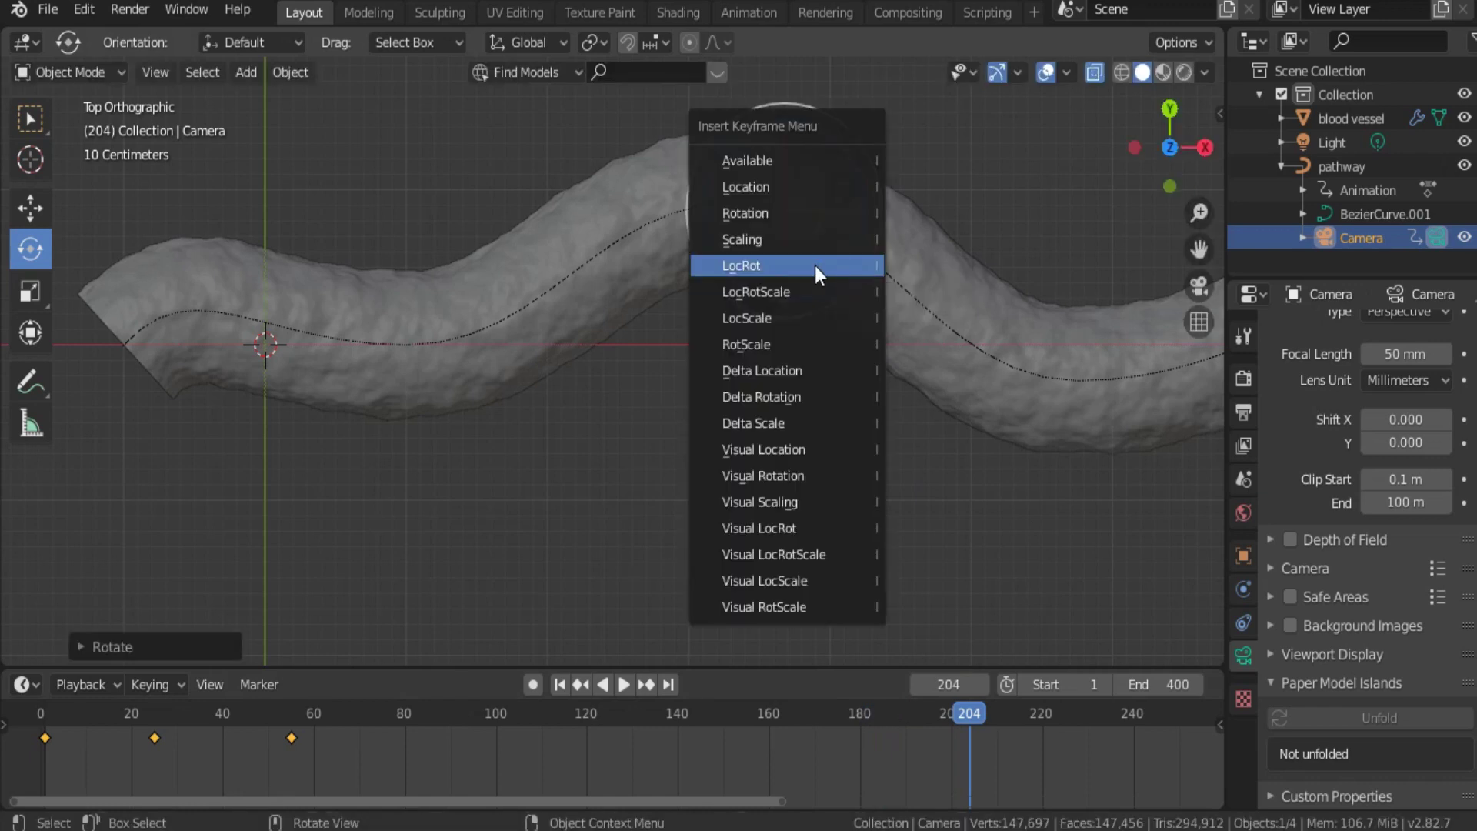
{"action": "left_click", "coordinate": [814, 264]}
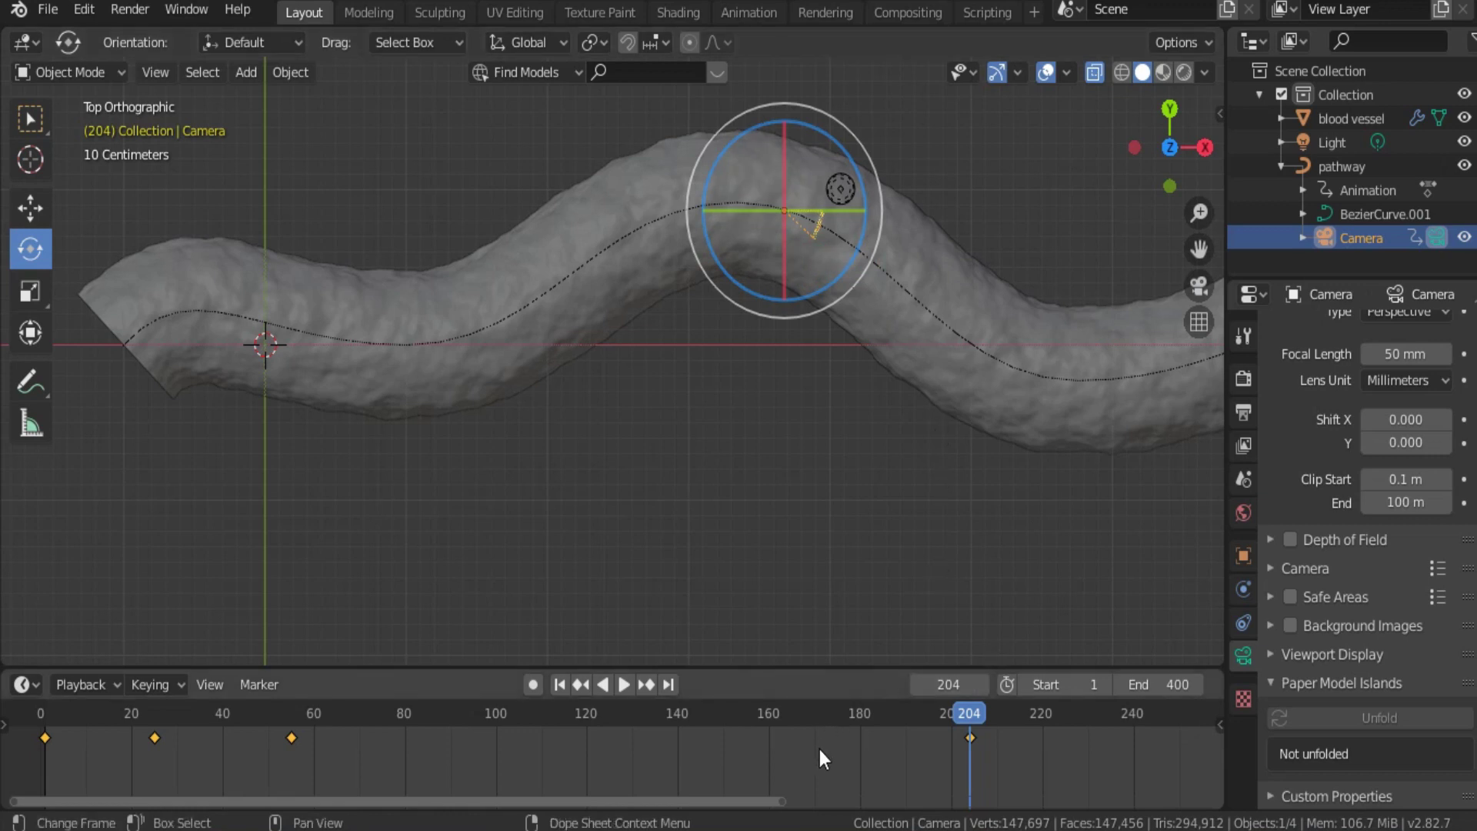
{"action": "scroll", "coordinate": [819, 749], "scroll_direction": "down", "scroll_amount": 4}
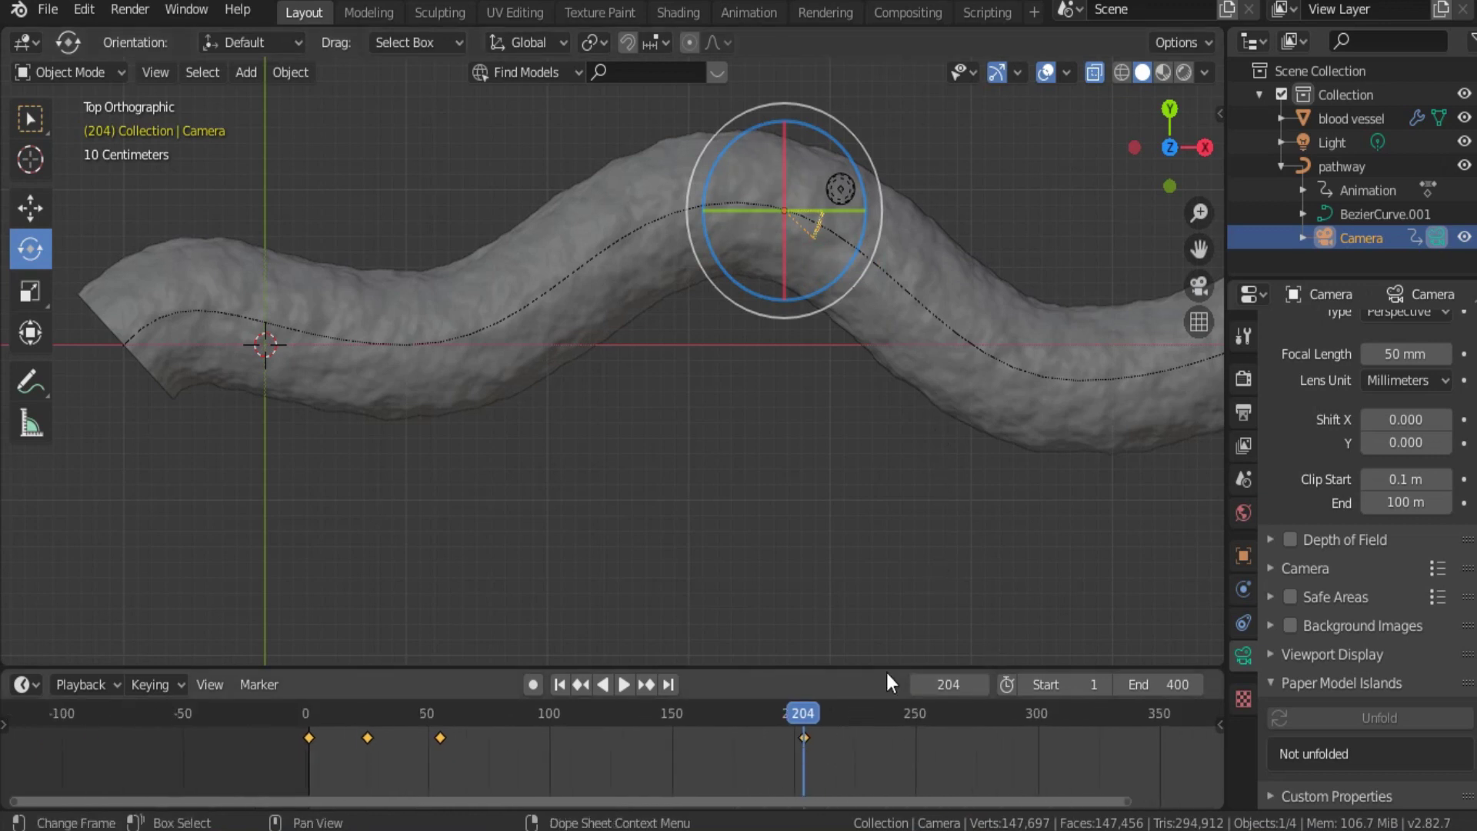
{"action": "key", "text": "alt+i"}
{"action": "scroll", "coordinate": [889, 741], "scroll_direction": "down", "scroll_amount": 2}
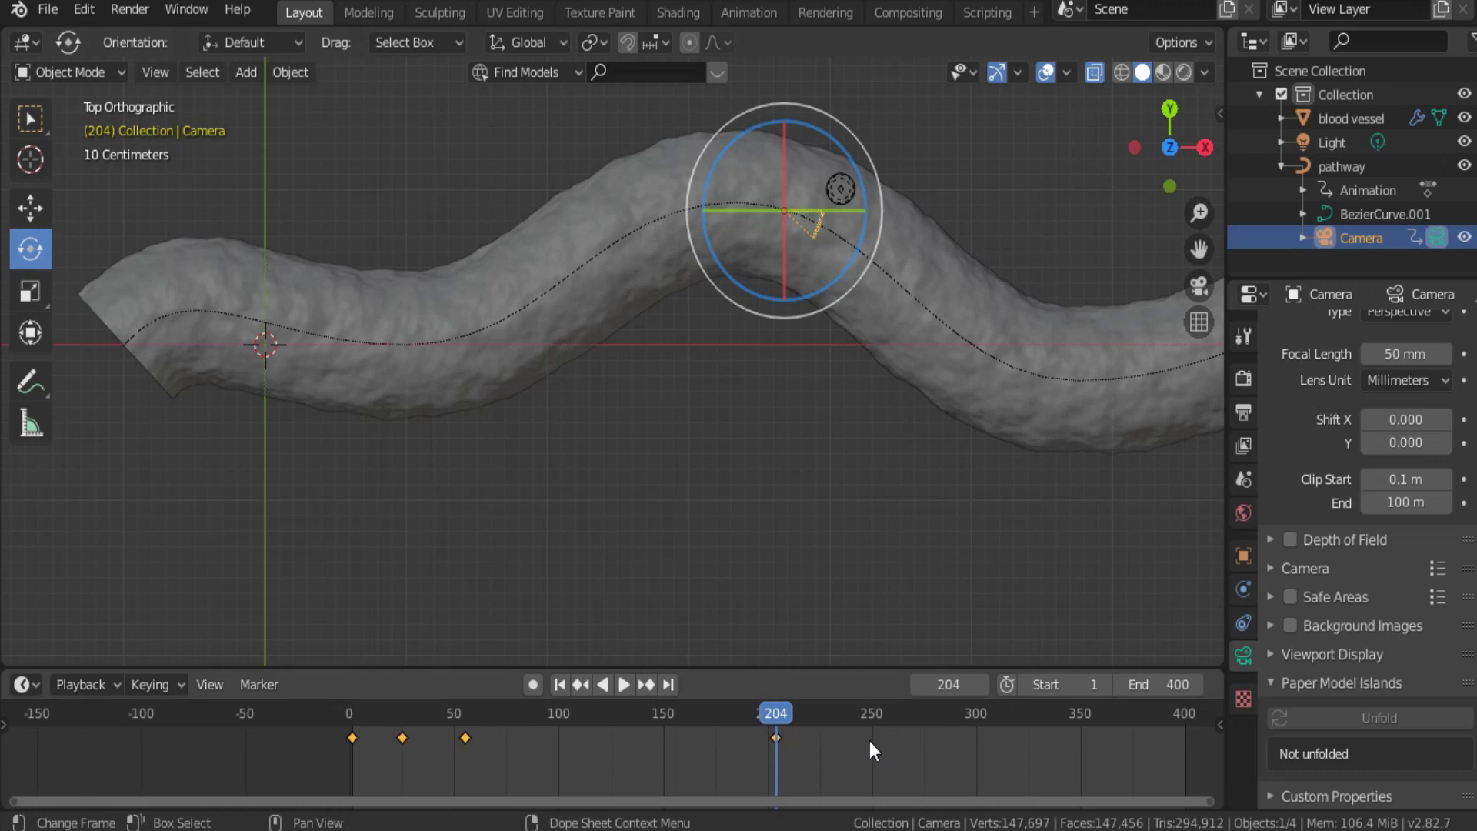
{"action": "key", "text": "space"}
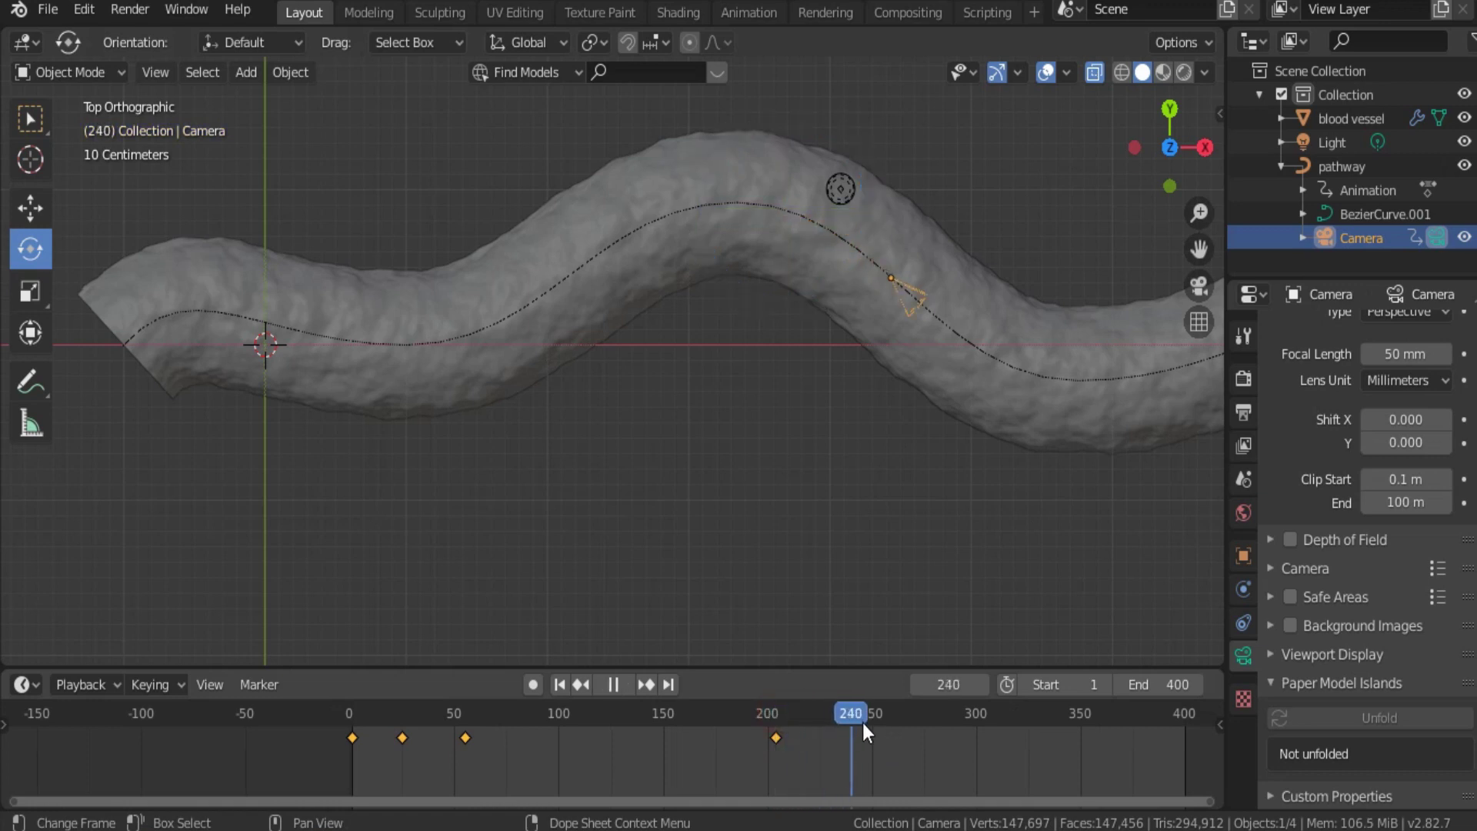
At frame 285, turn the camera to follow the curve's bend and key LocRot.
{"action": "key", "text": "space"}
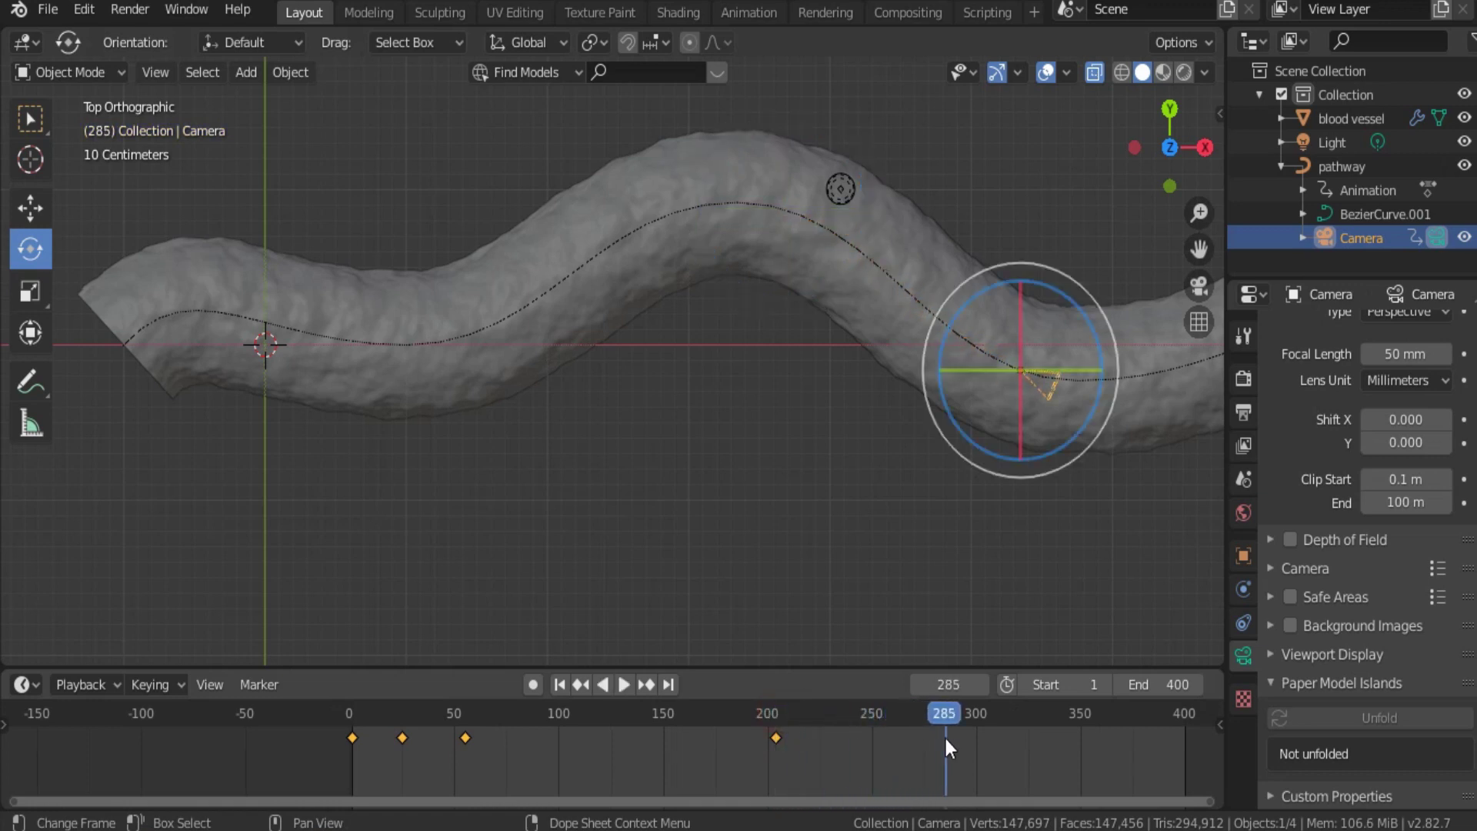
{"action": "mouse_move", "coordinate": [1049, 451]}
{"action": "left_mouse_down"}
{"action": "mouse_move", "coordinate": [1050, 436]}
{"action": "mouse_move", "coordinate": [1065, 441]}
{"action": "left_mouse_up"}
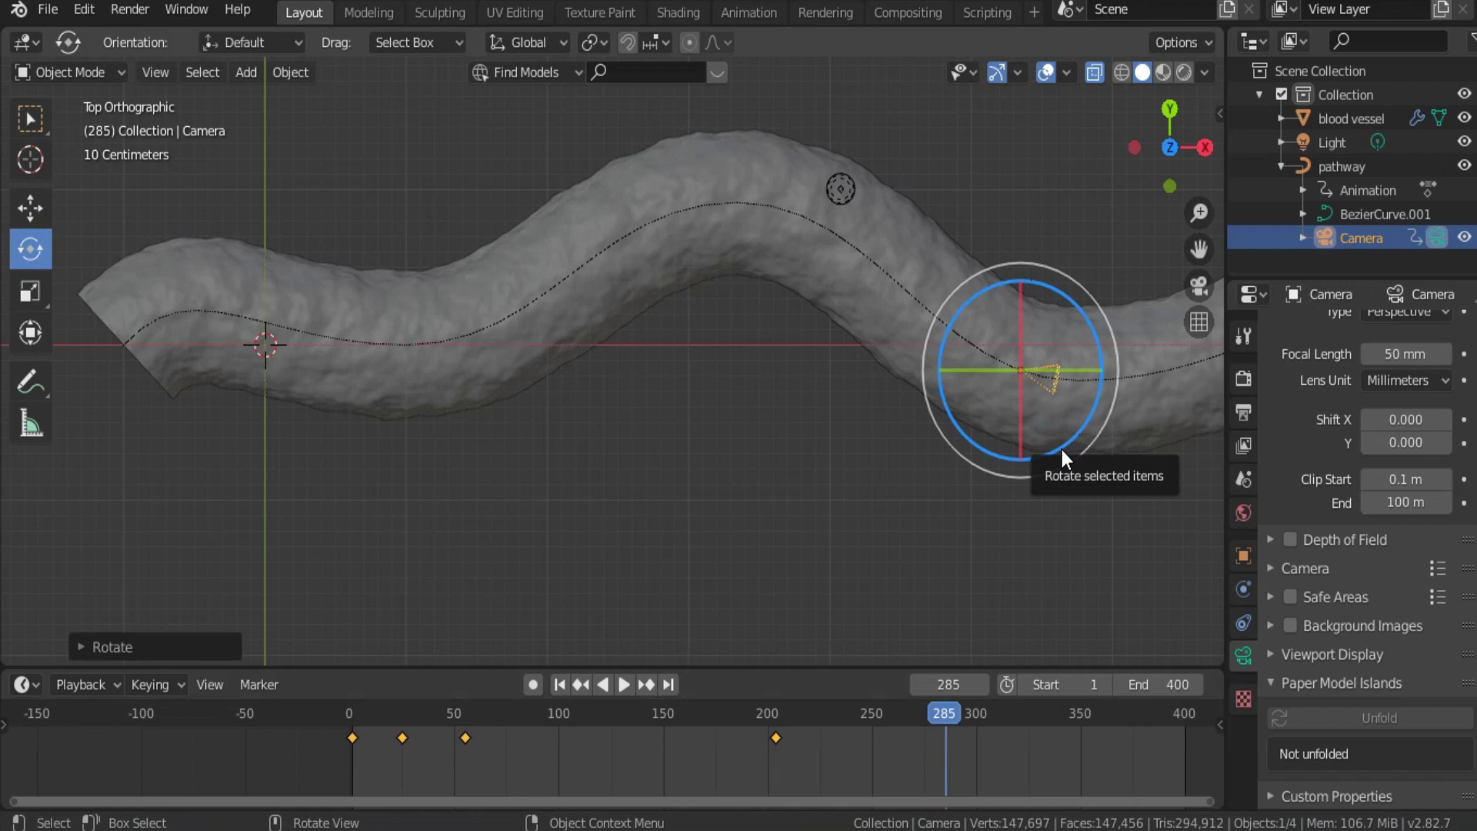
{"action": "key", "text": "i"}
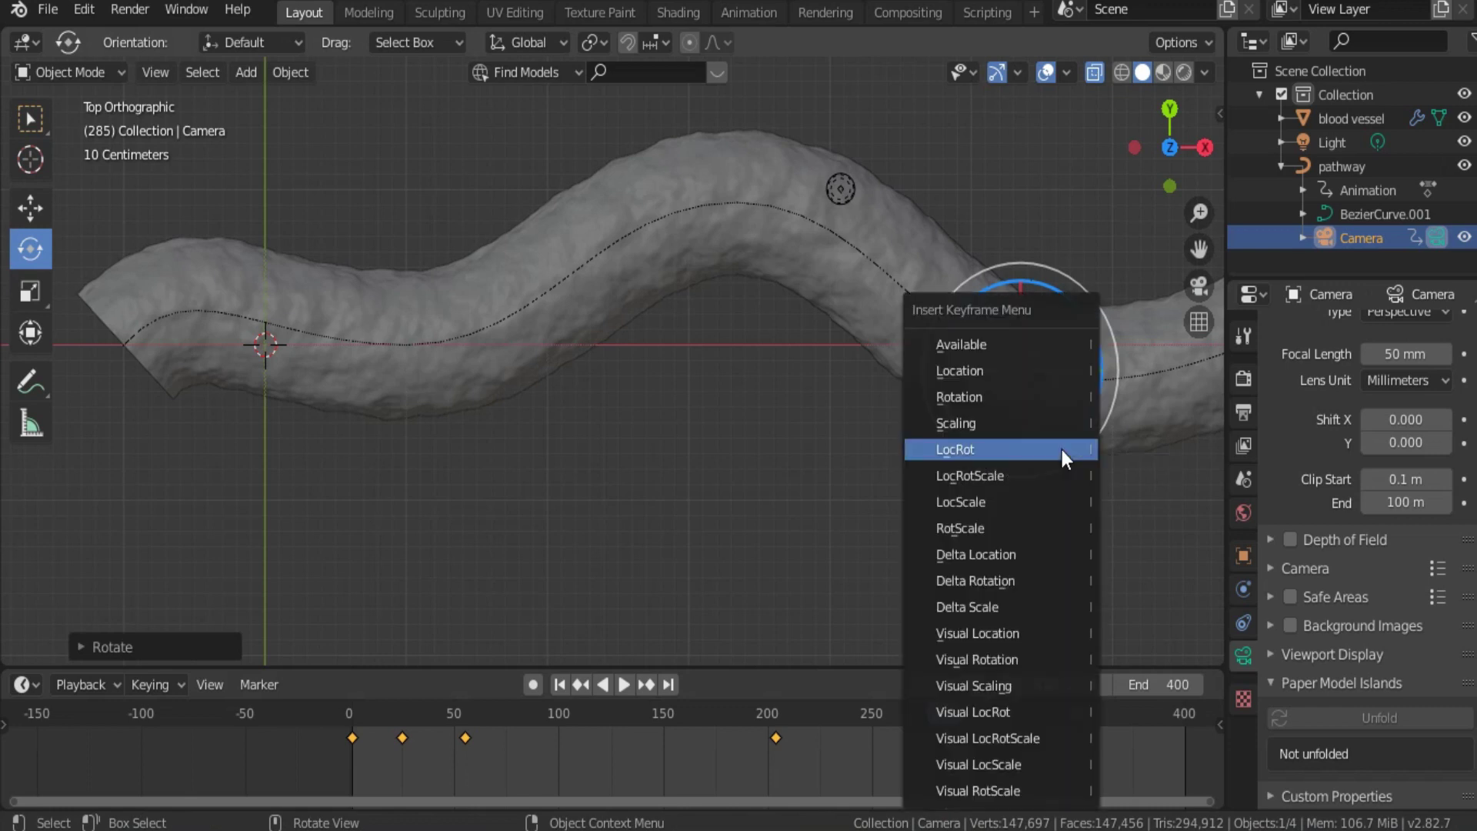
{"action": "left_click", "coordinate": [1020, 448]}
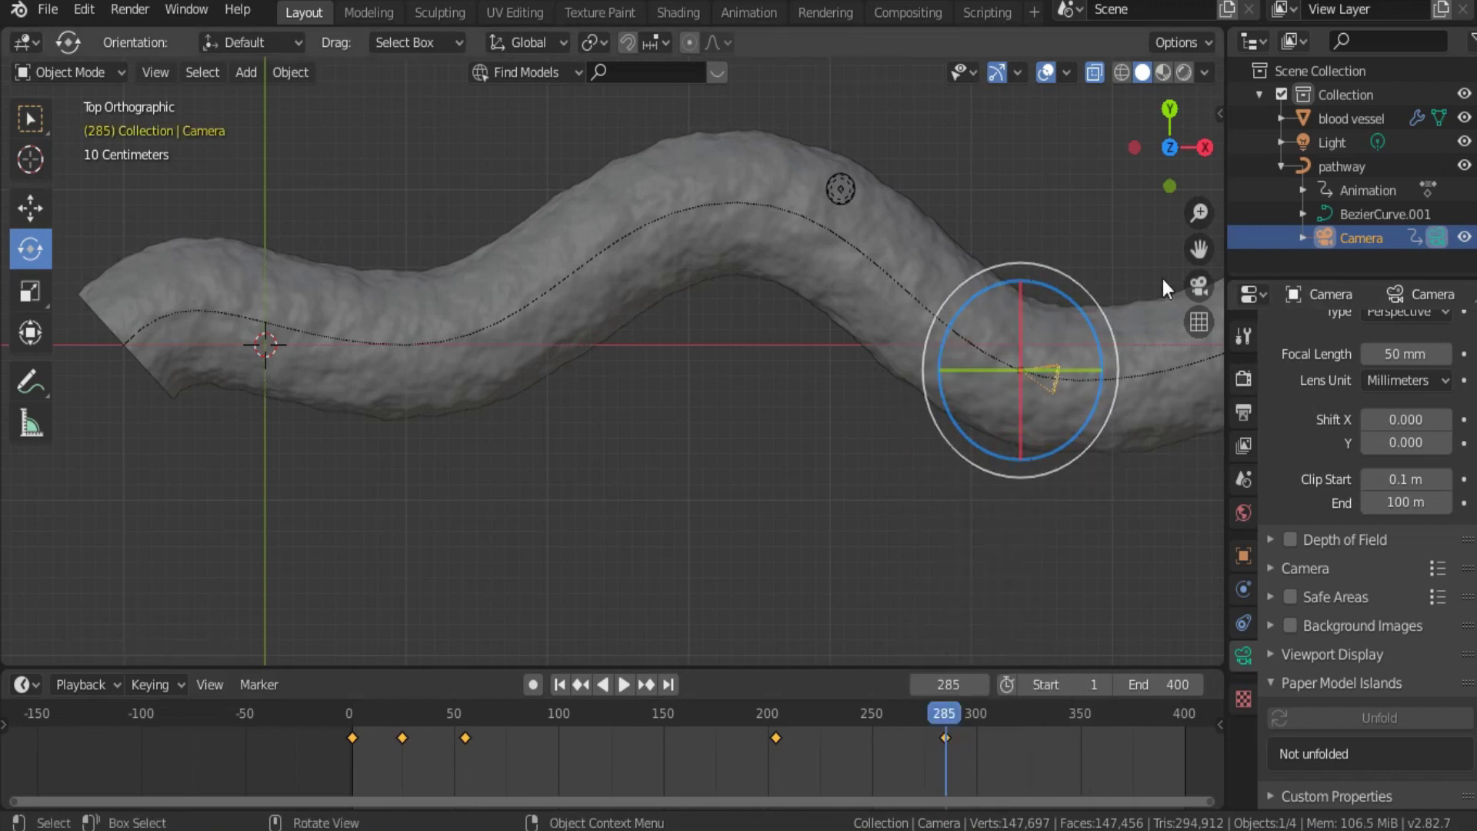
Pan toward the vessel's far end, scrub to frame 369, and turn the camera back along the path for keying.
{"action": "left_click", "coordinate": [1199, 288]}
{"action": "left_click", "coordinate": [1198, 288]}
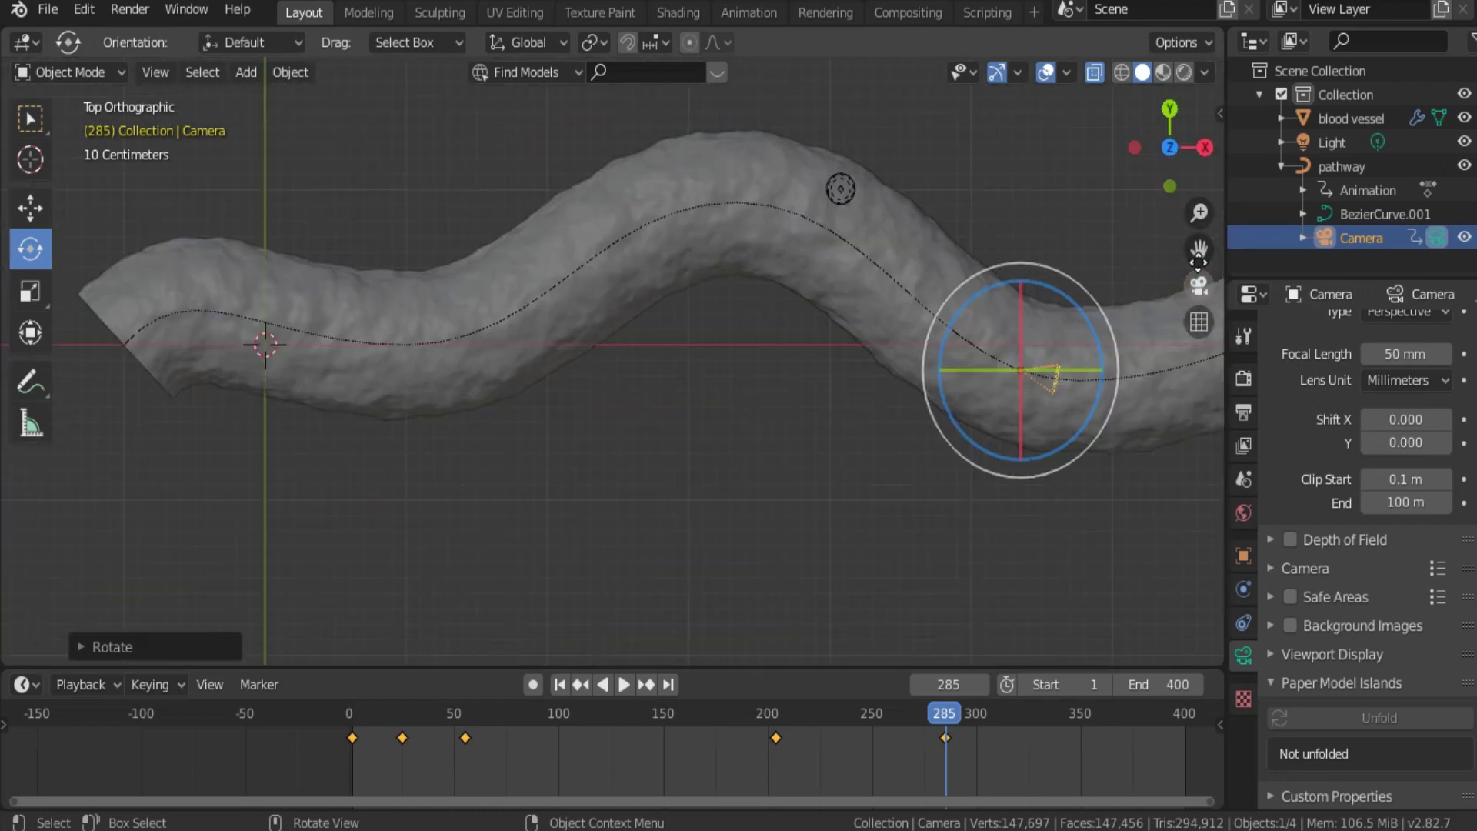
{"action": "left_click_drag", "start_coordinate": [1199, 249], "coordinate": [808, 248]}
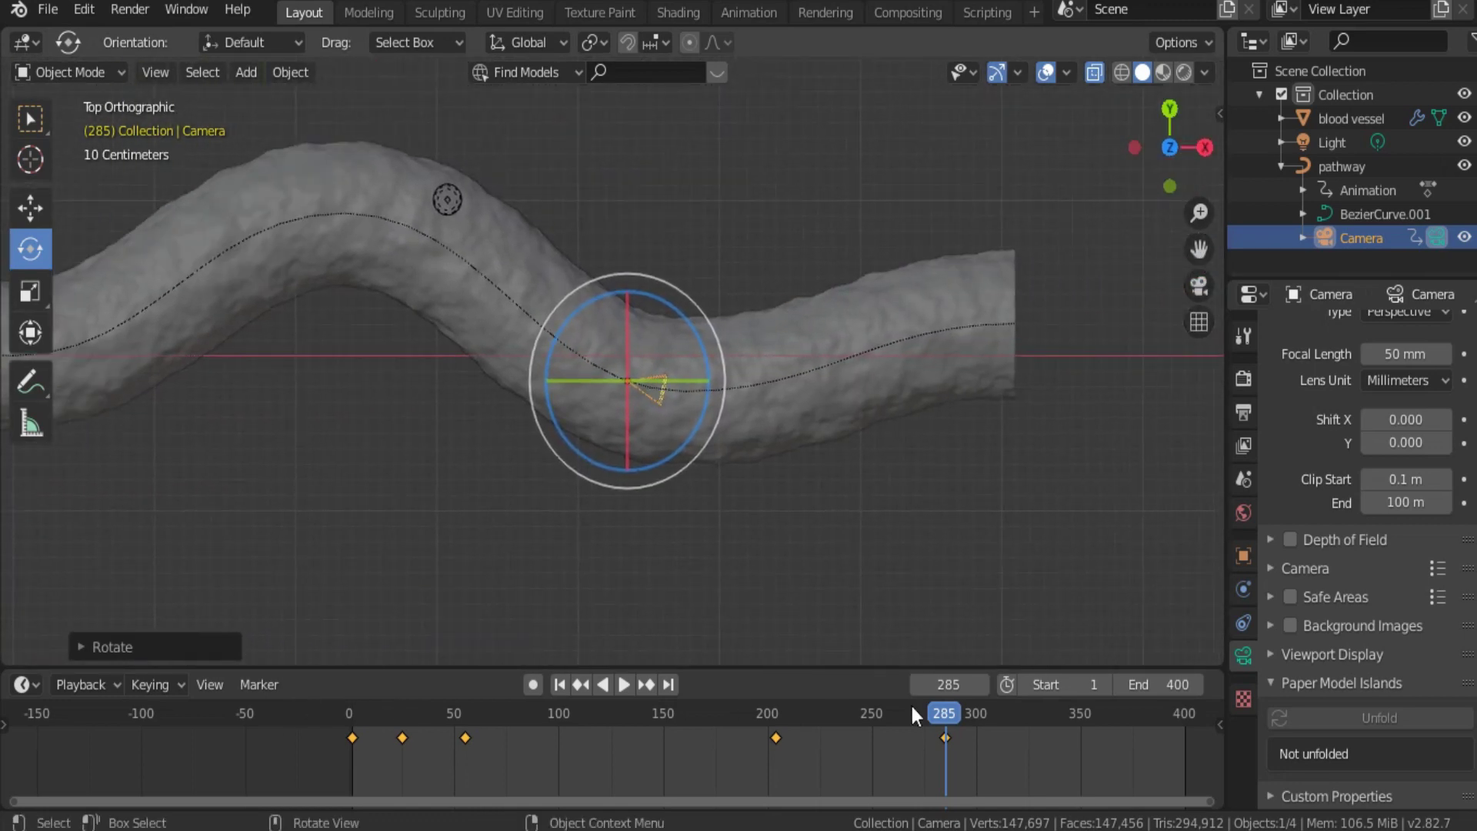
{"action": "left_click_drag", "start_coordinate": [942, 723], "coordinate": [1120, 708]}
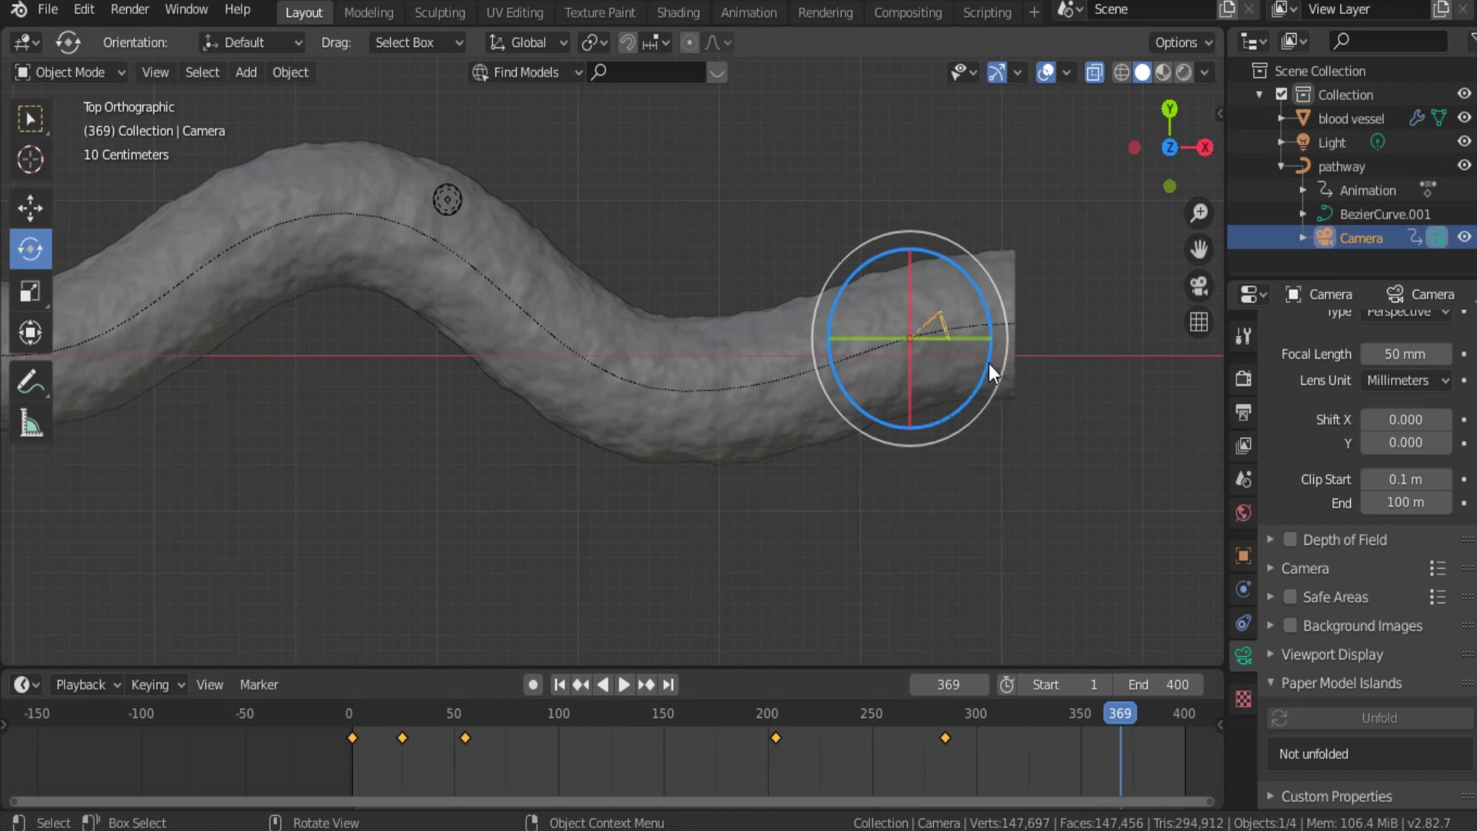
{"action": "left_click_drag", "start_coordinate": [988, 366], "coordinate": [978, 380]}
{"action": "key", "text": "i"}
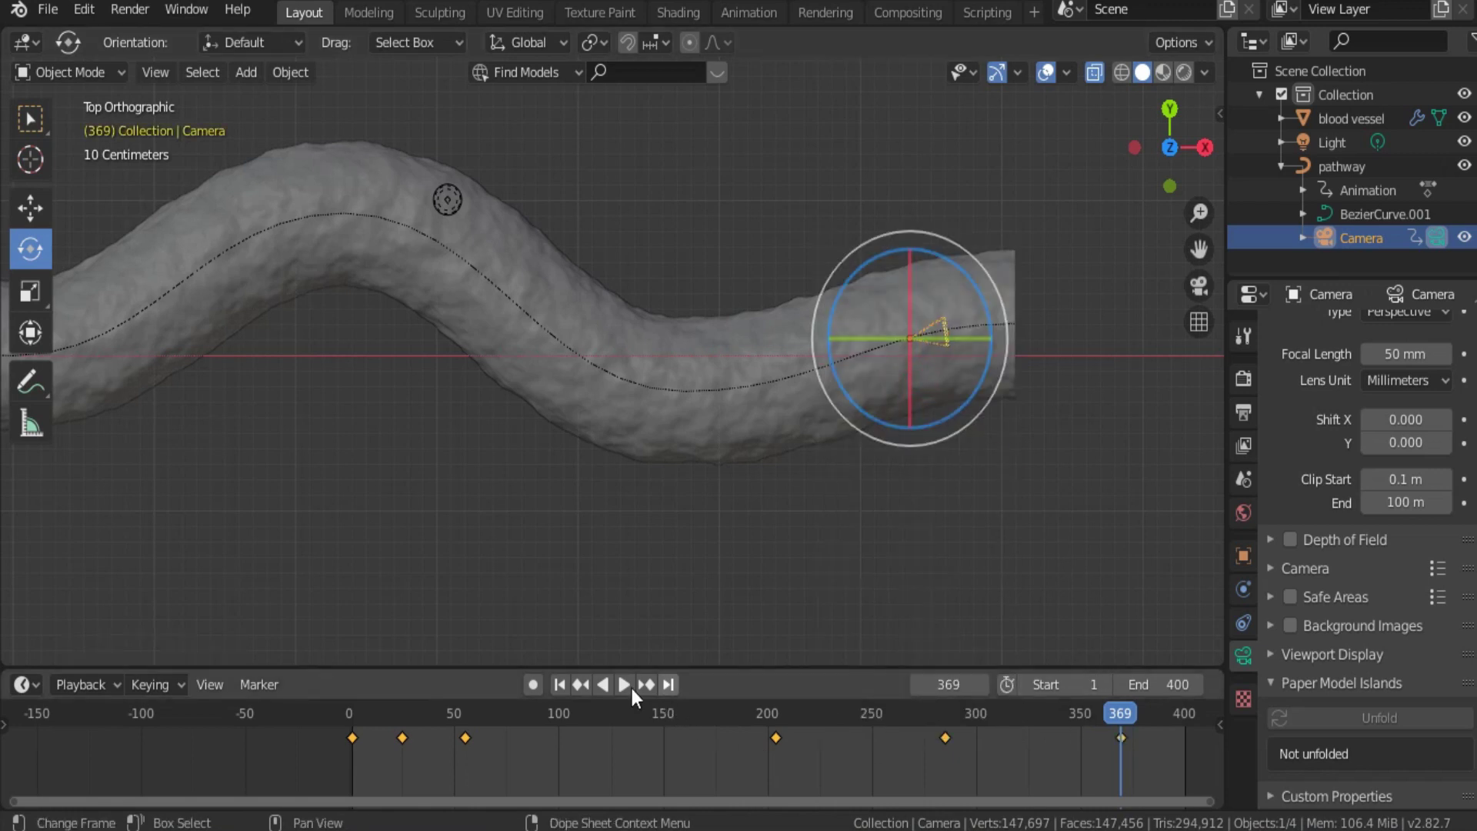
Play the flythrough from frame 1 through the camera view with X-ray off, stopping at frame 389.
{"action": "left_click", "coordinate": [559, 684]}
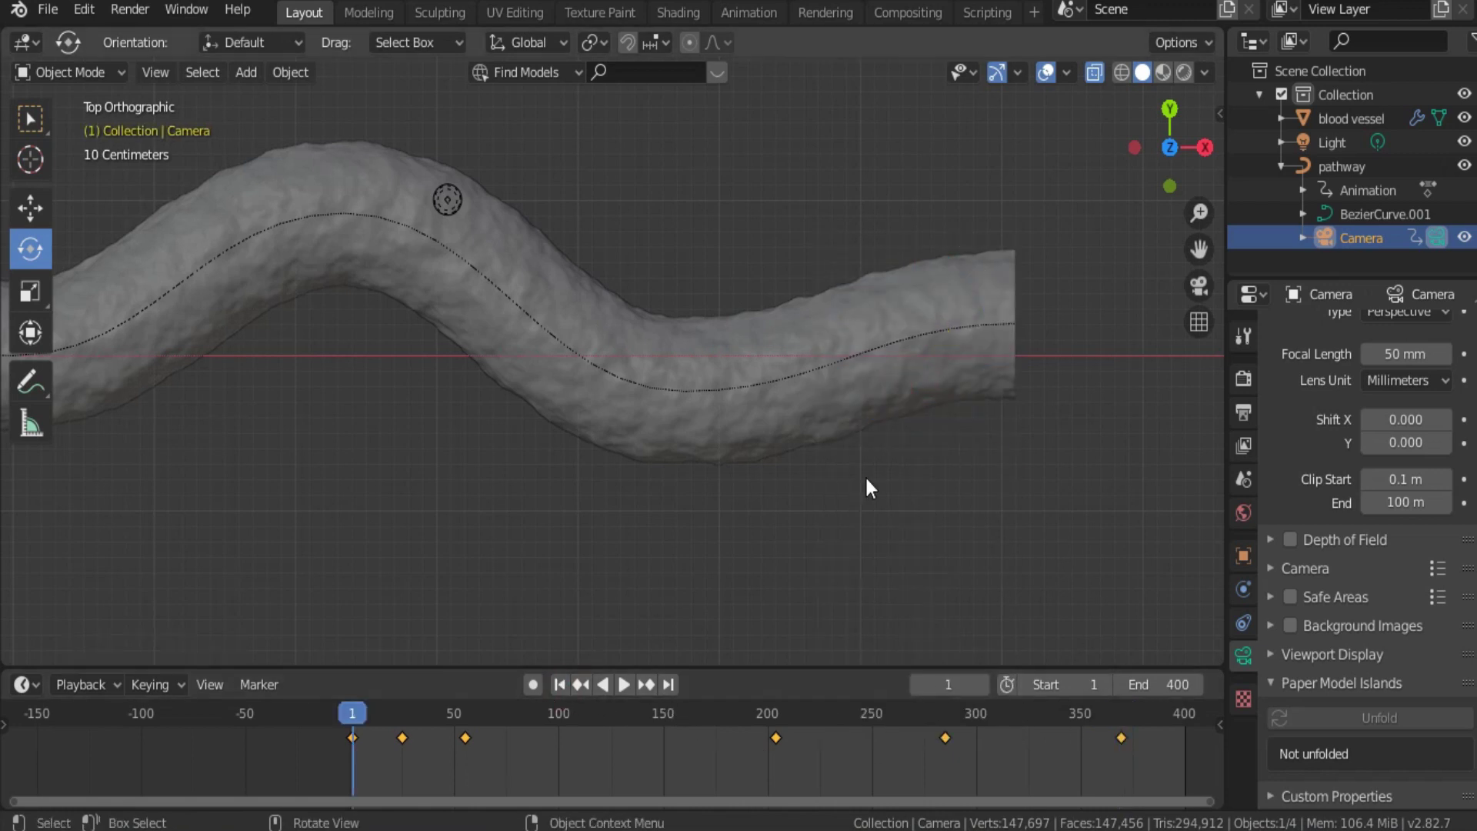
{"action": "left_click", "coordinate": [1205, 287]}
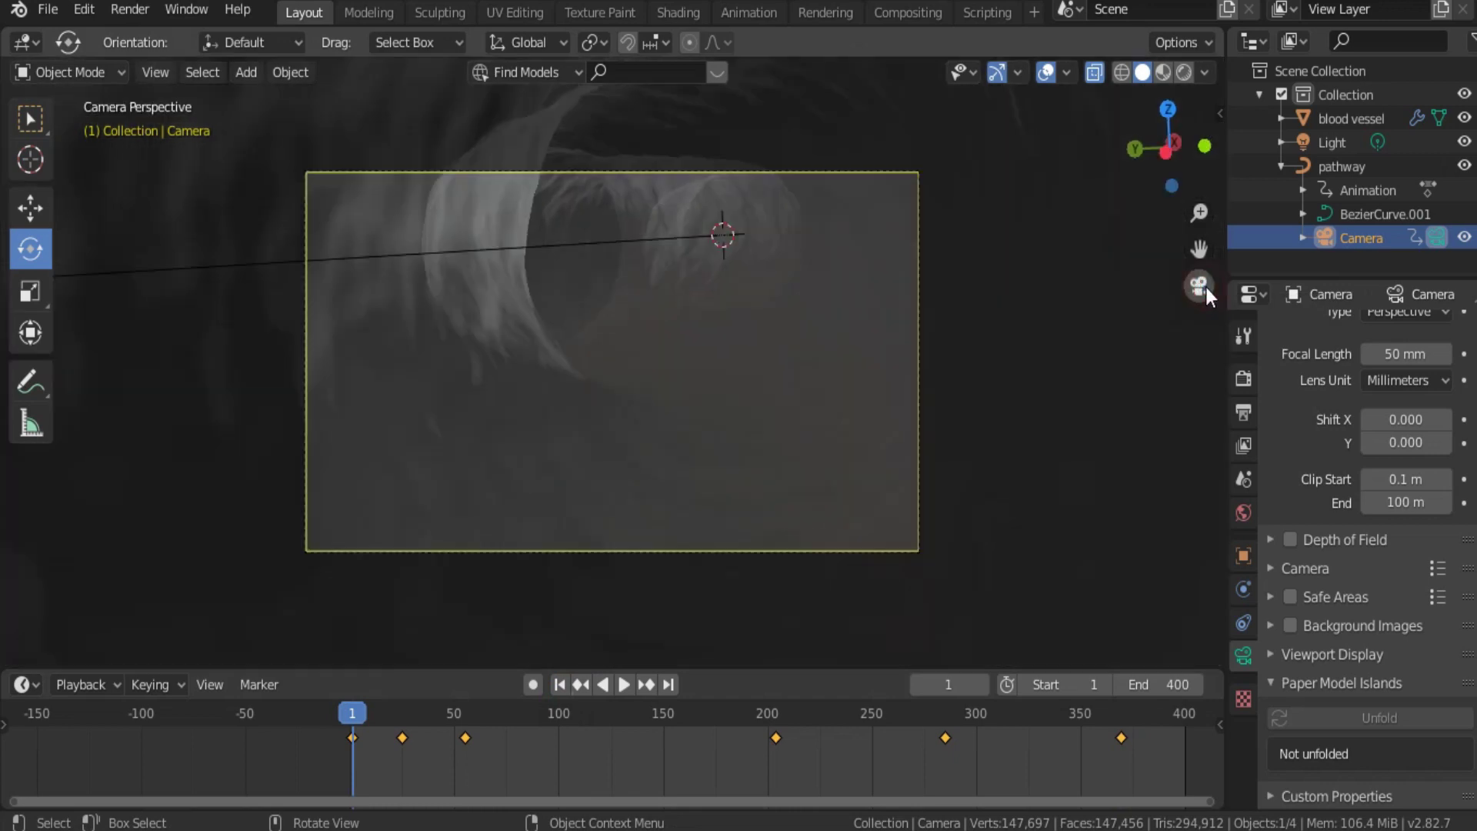
{"action": "left_click", "coordinate": [1093, 73]}
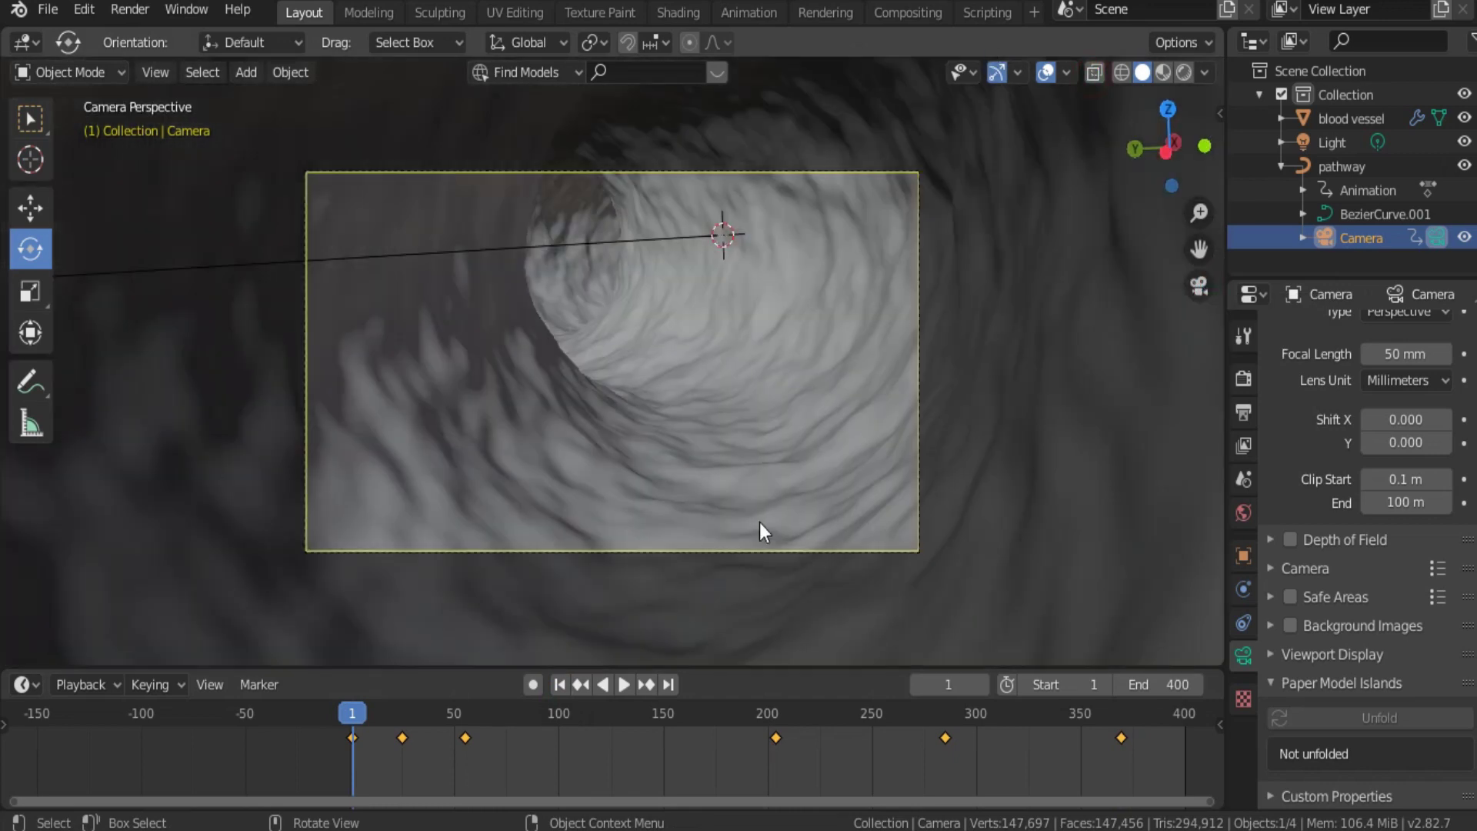
{"action": "left_click", "coordinate": [625, 684]}
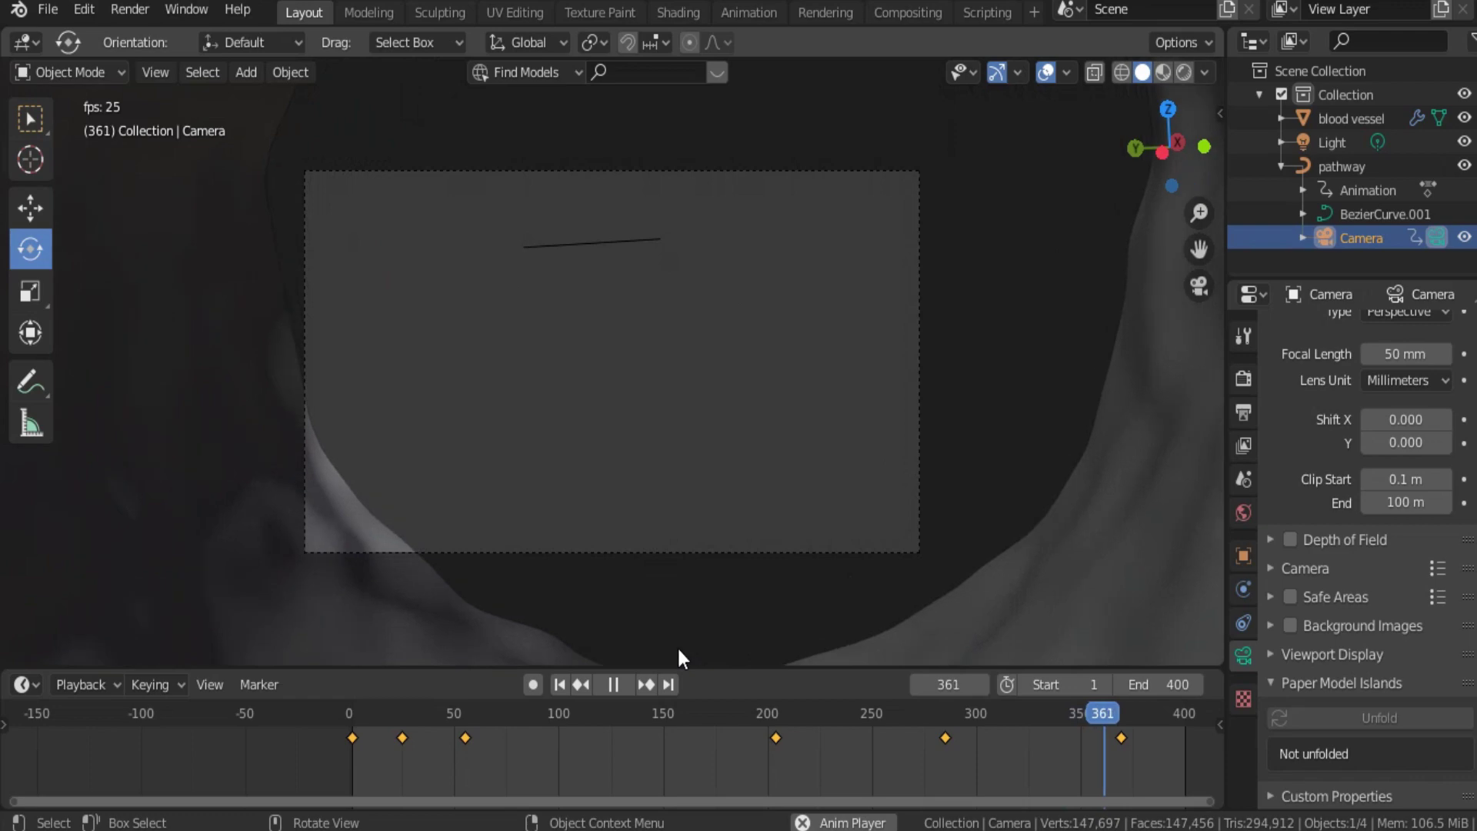
{"action": "left_click", "coordinate": [615, 686]}
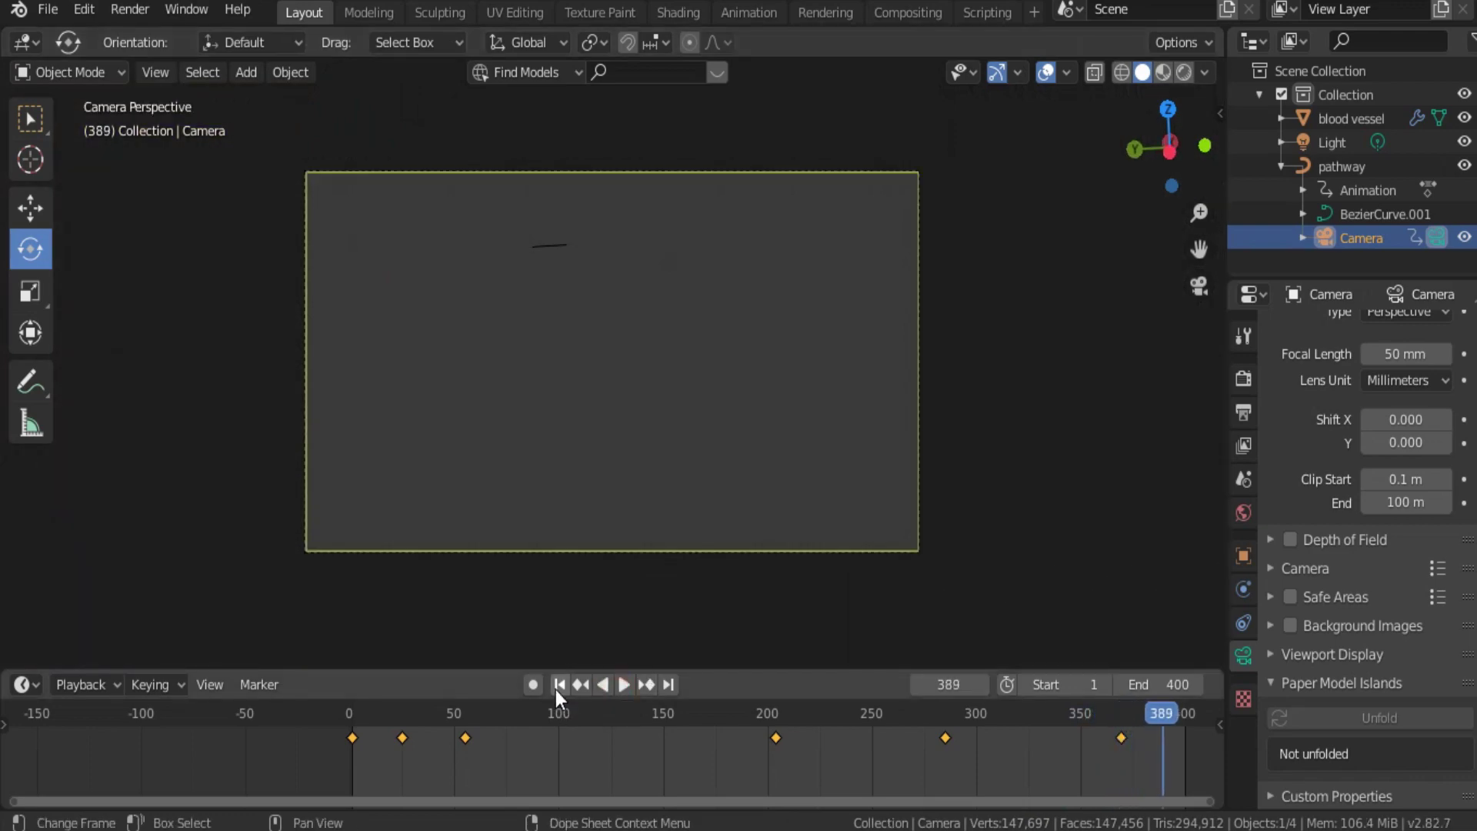